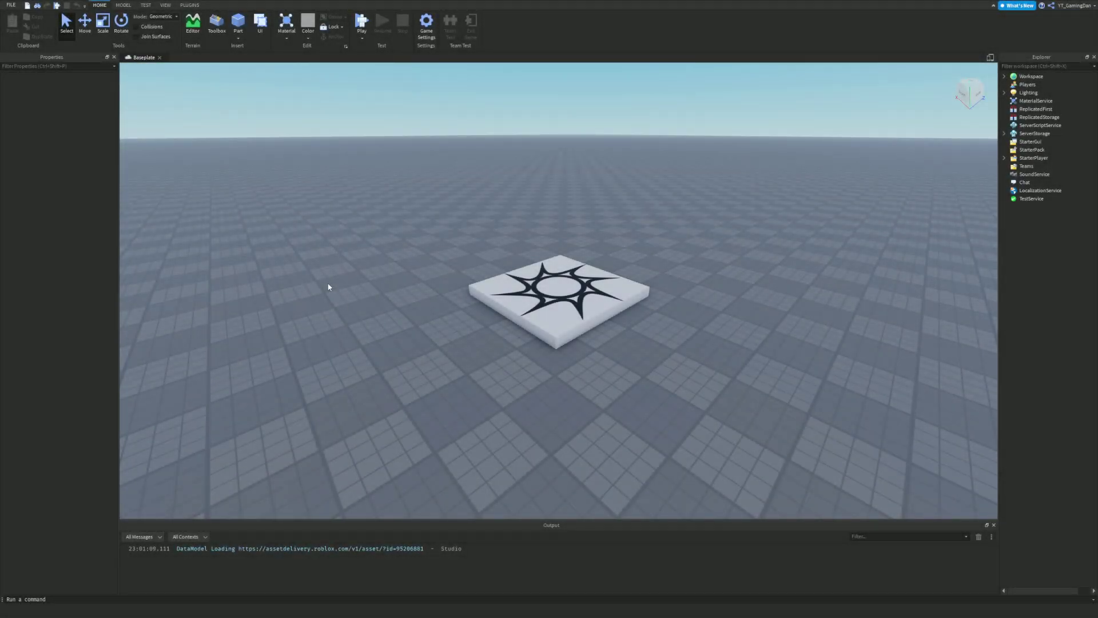
{"action": "key", "text": "s"}
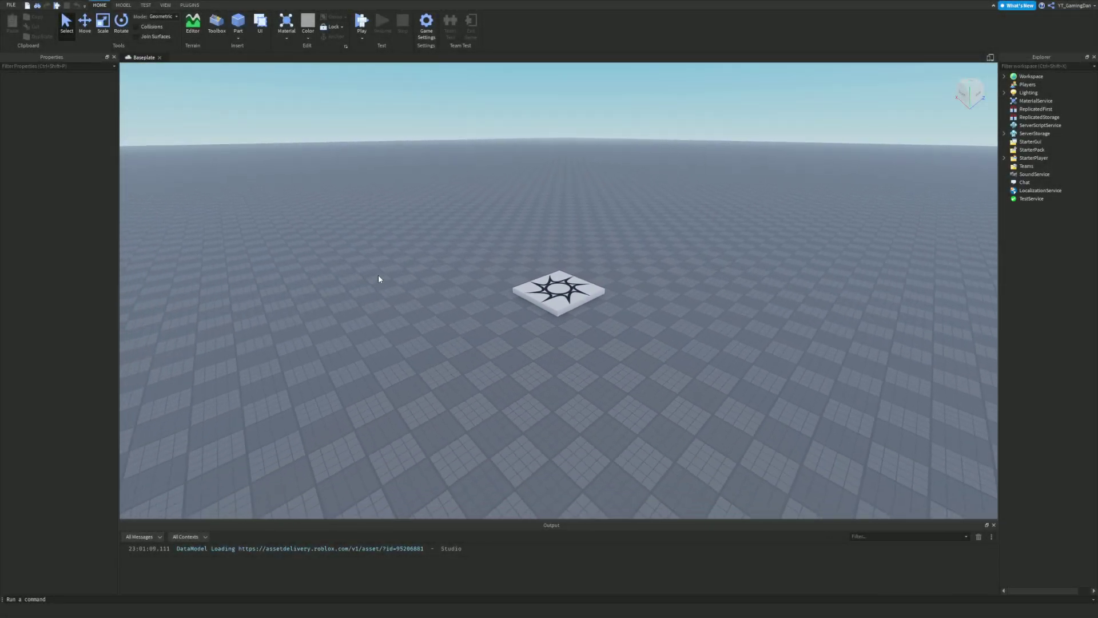
{"action": "key", "text": "a"}
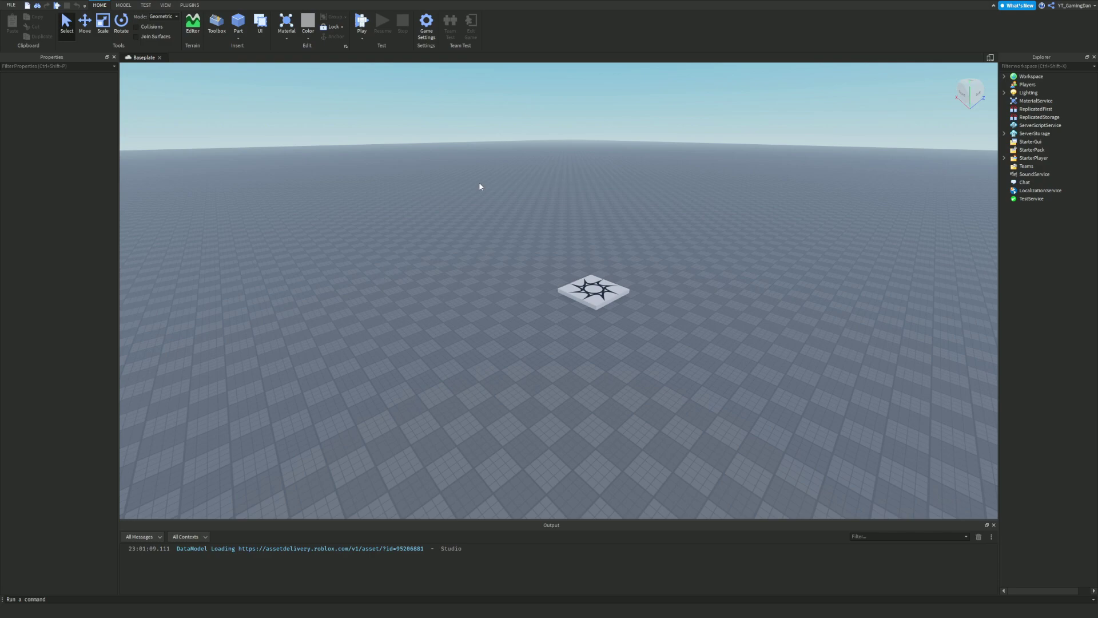
{"action": "right_click_drag", "start_coordinate": [478, 314], "coordinate": [478, 314]}
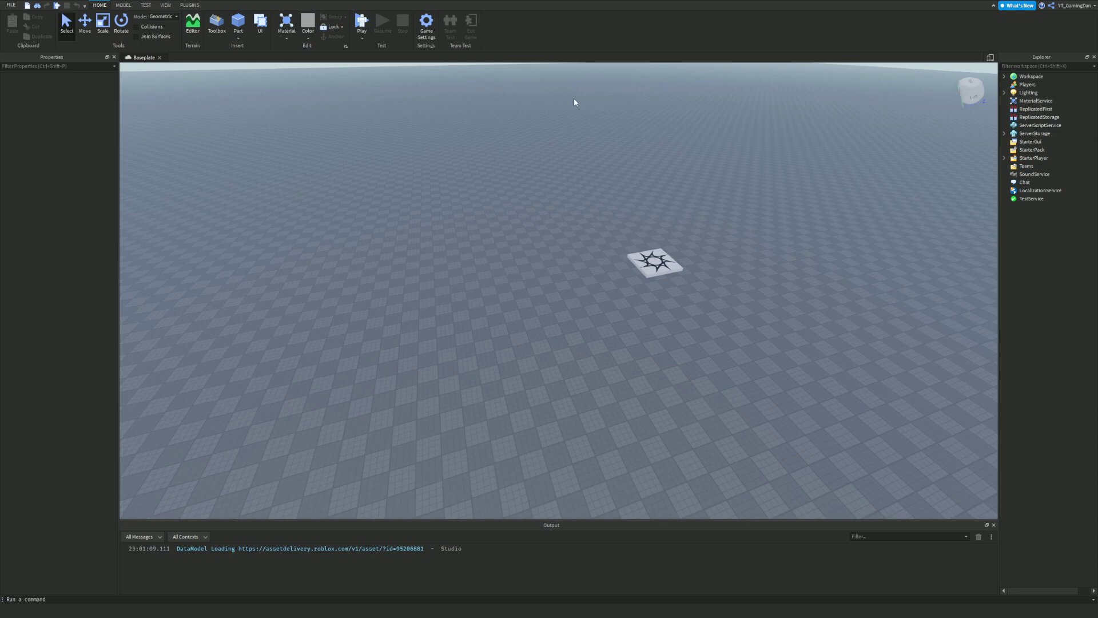
{"action": "scroll", "coordinate": [554, 167], "scroll_direction": "down", "scroll_amount": 2}
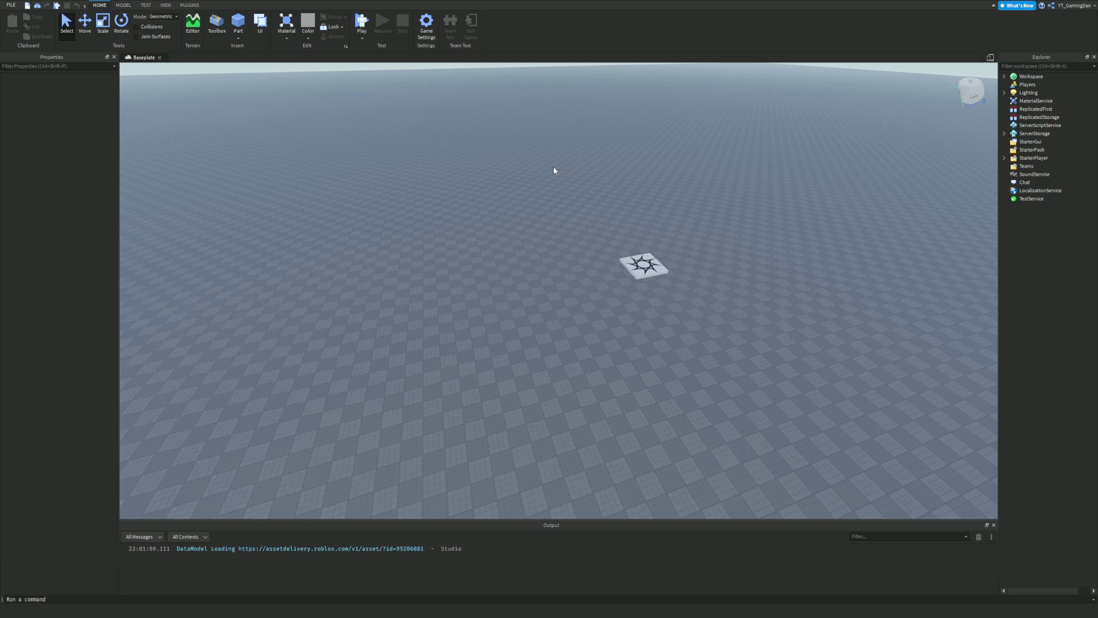
{"action": "right_click_drag", "start_coordinate": [553, 170], "coordinate": [538, 176]}
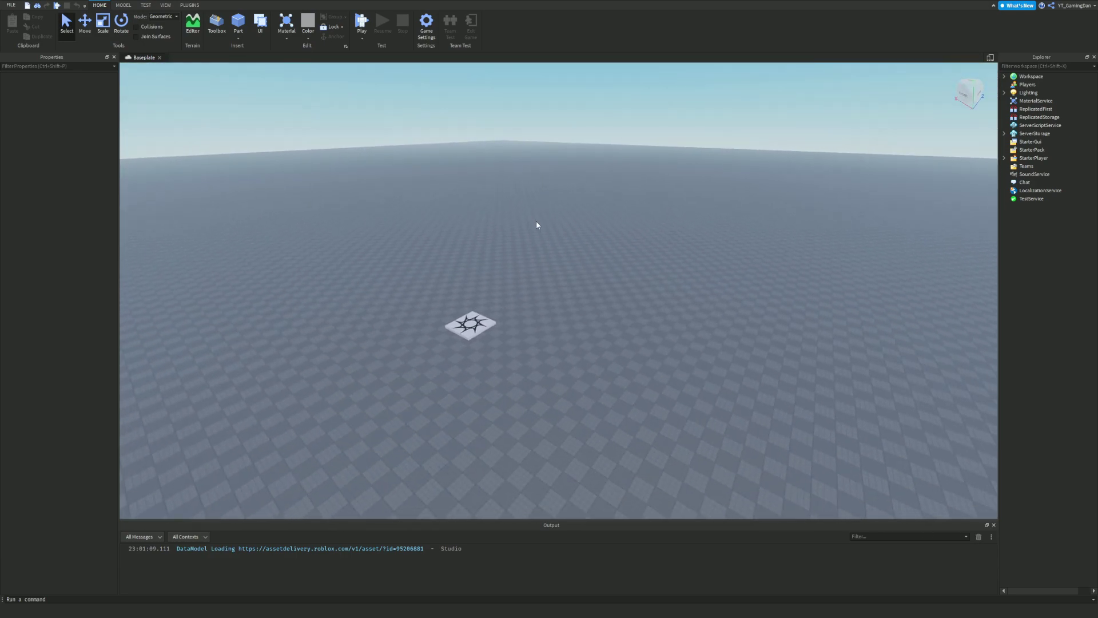
{"action": "key", "text": "w"}
{"action": "key", "text": "a"}
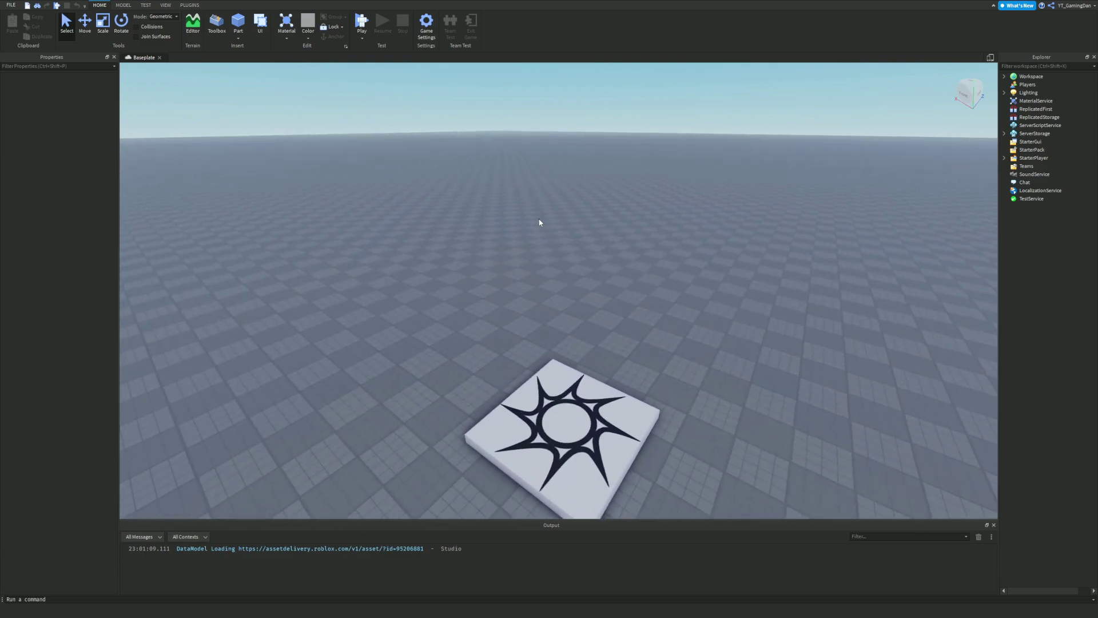
{"action": "key", "text": "s"}
{"action": "scroll", "coordinate": [540, 223], "scroll_direction": "down", "scroll_amount": 2}
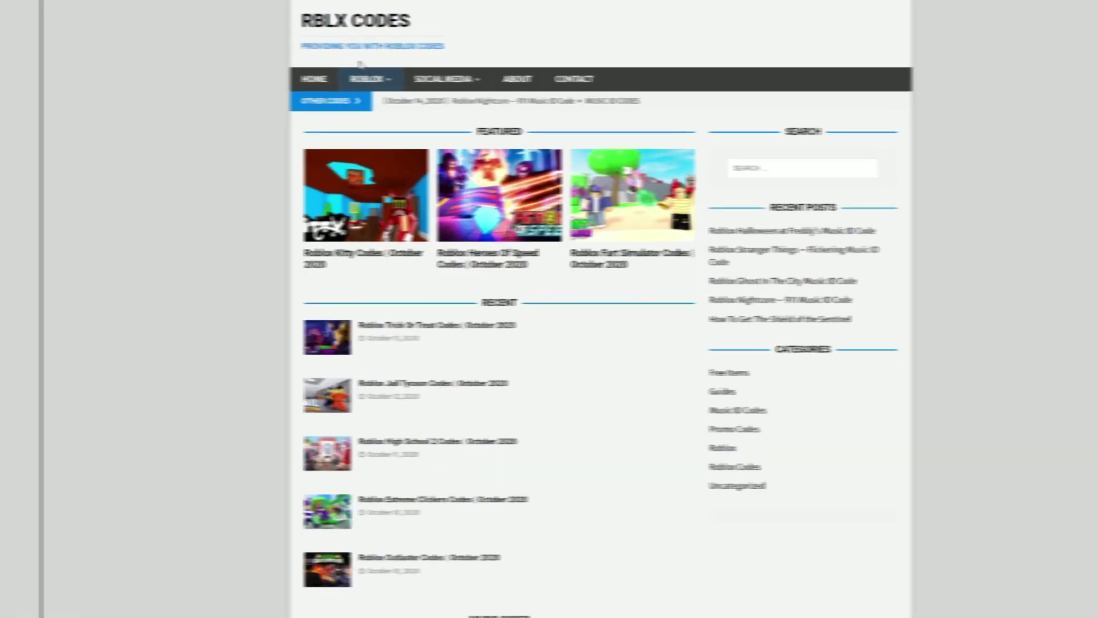
Switch to the RBLX Codes website, open its Codes page and look through the A–Z list of Roblox games.
{"action": "mouse_move", "coordinate": [368, 86]}
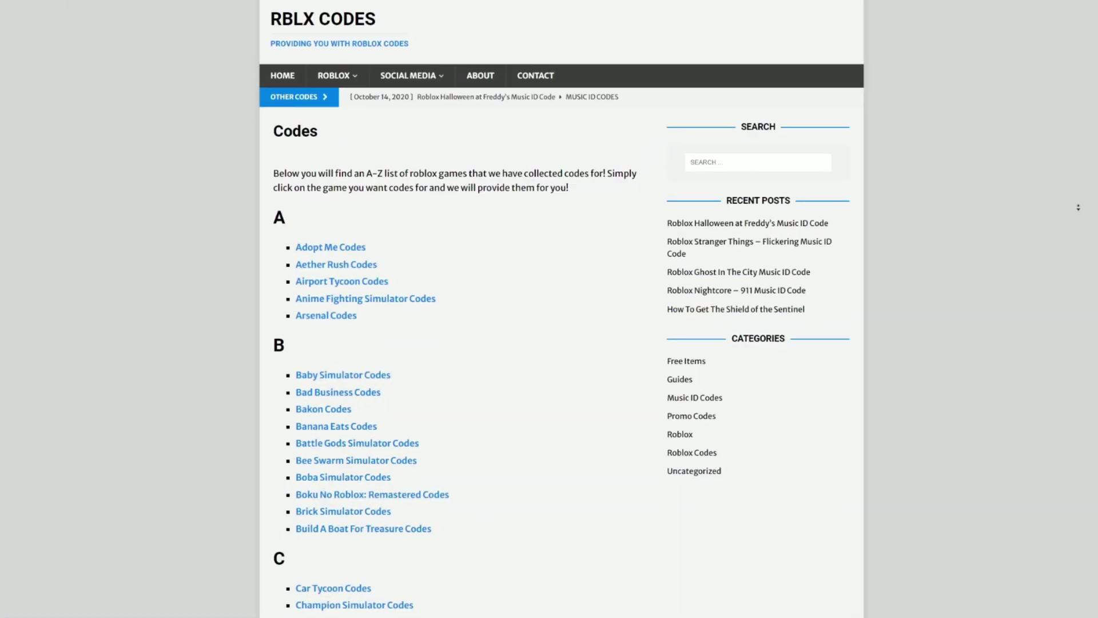
{"action": "scroll", "coordinate": [1079, 209], "scroll_direction": "down", "scroll_amount": 2}
{"action": "scroll", "coordinate": [1078, 209], "scroll_direction": "down", "scroll_amount": 2}
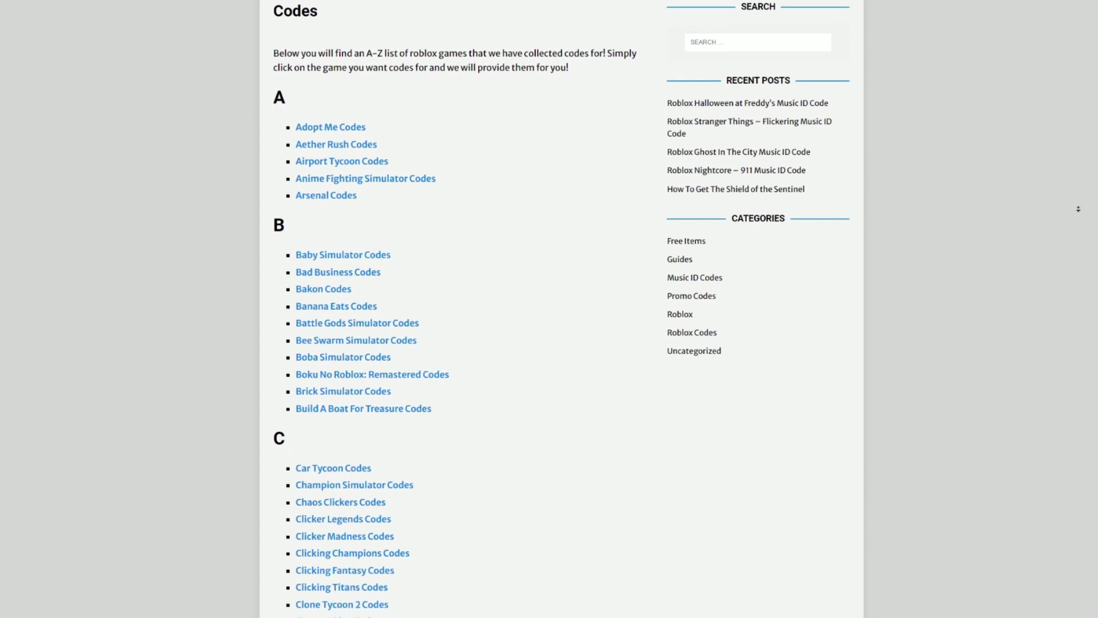
{"action": "scroll", "coordinate": [1078, 209], "scroll_direction": "down", "scroll_amount": 2}
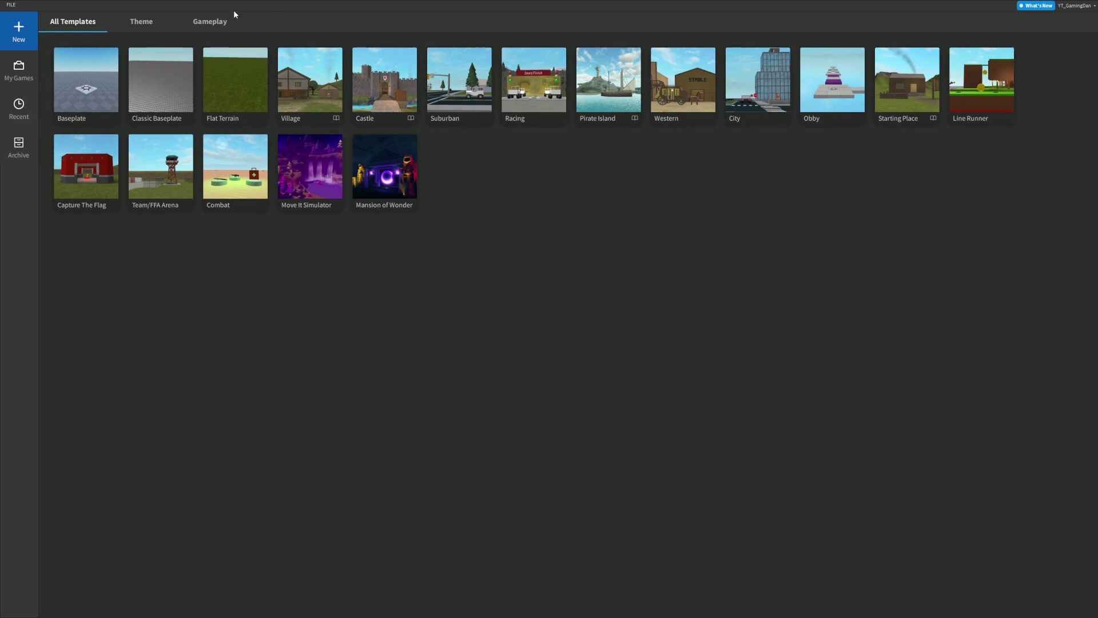
Review the Theme and Gameplay template categories, returning to the full template list.
{"action": "left_click", "coordinate": [148, 28]}
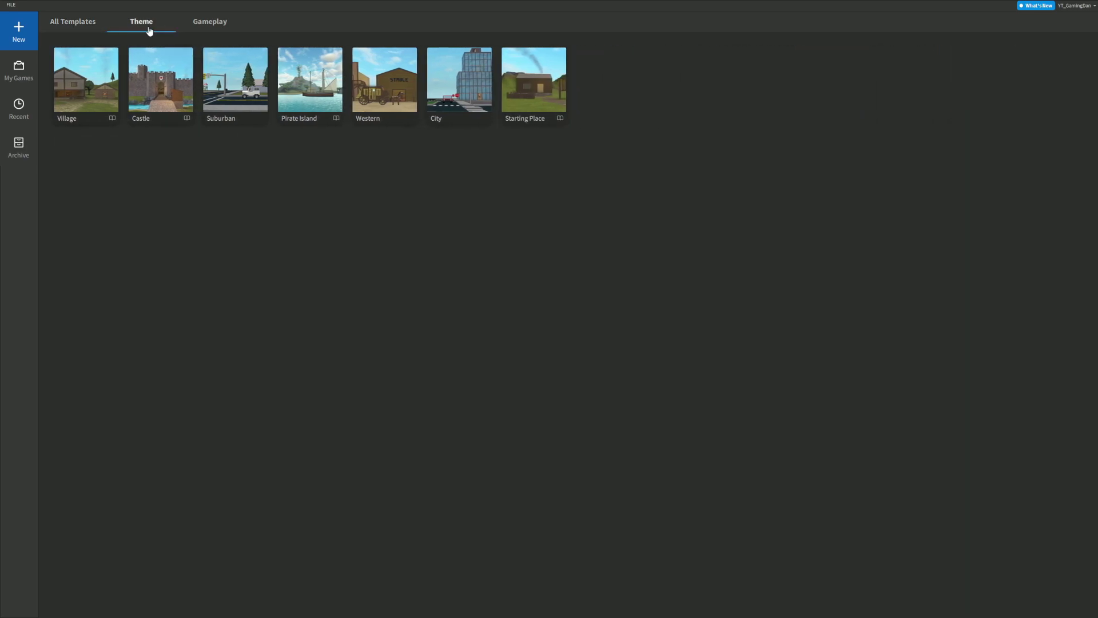
{"action": "left_click", "coordinate": [223, 32]}
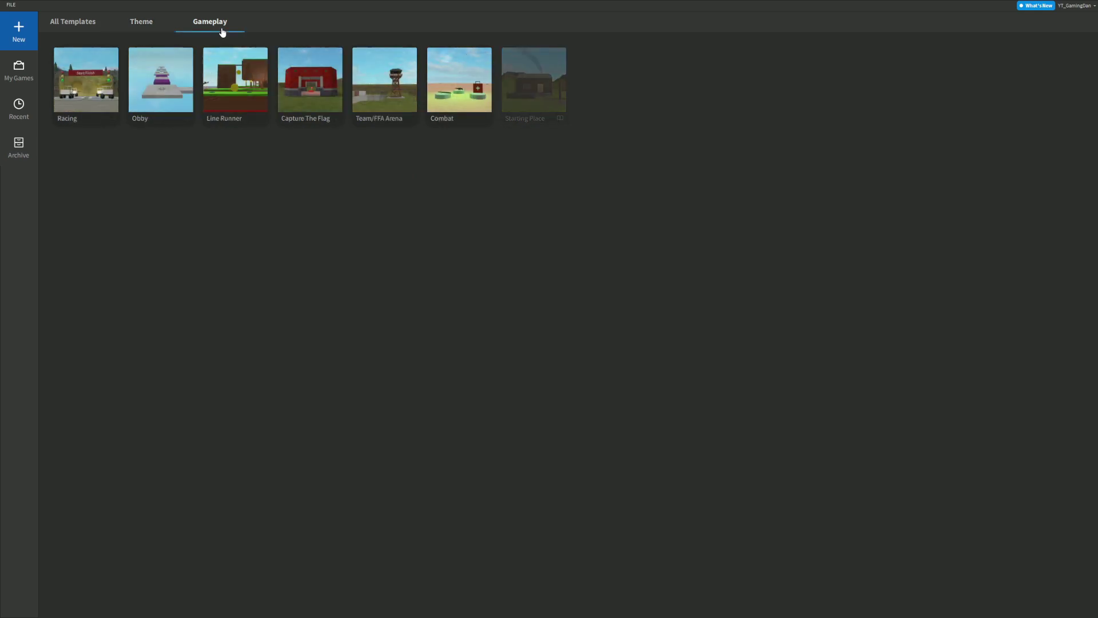
{"action": "left_click", "coordinate": [93, 21]}
Look through the account's own games and the games shared with it.
{"action": "left_click", "coordinate": [23, 68]}
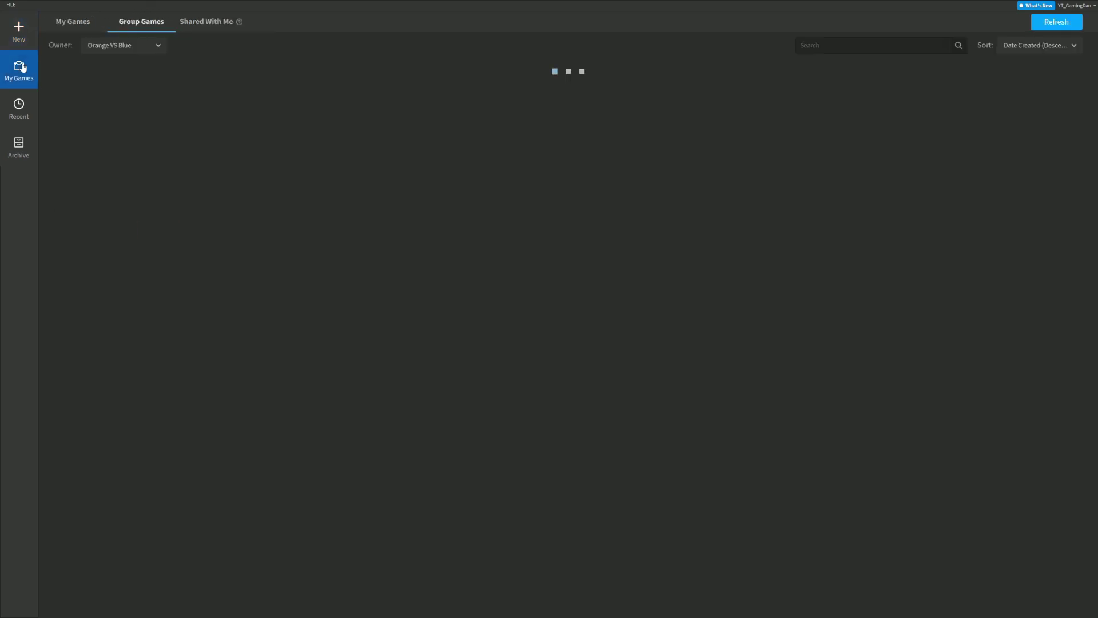
{"action": "left_click", "coordinate": [86, 22]}
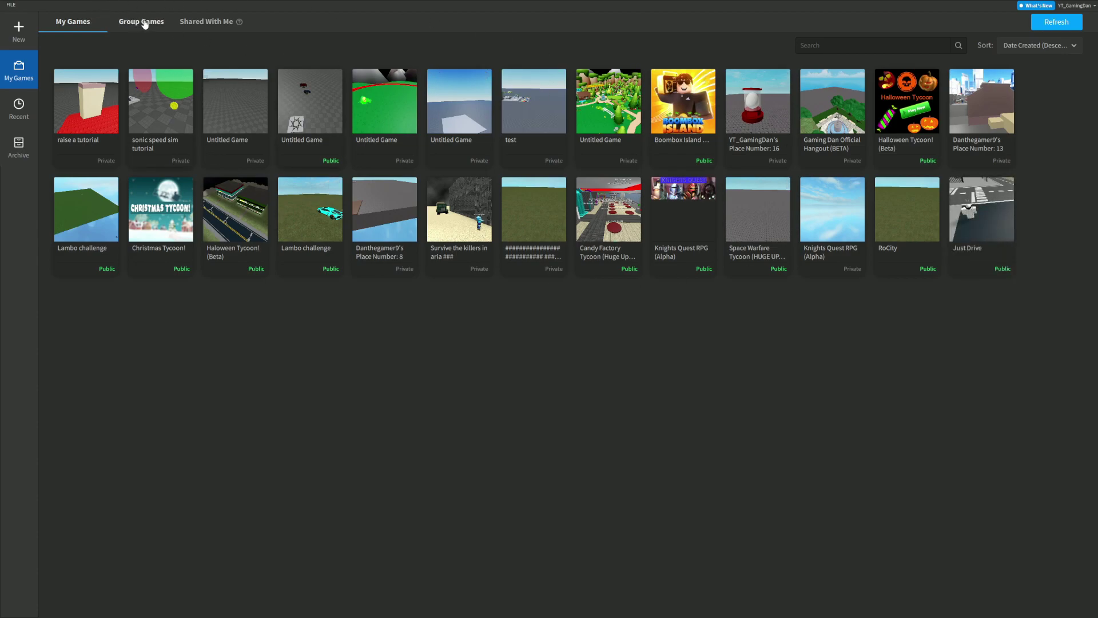
{"action": "left_click", "coordinate": [190, 23]}
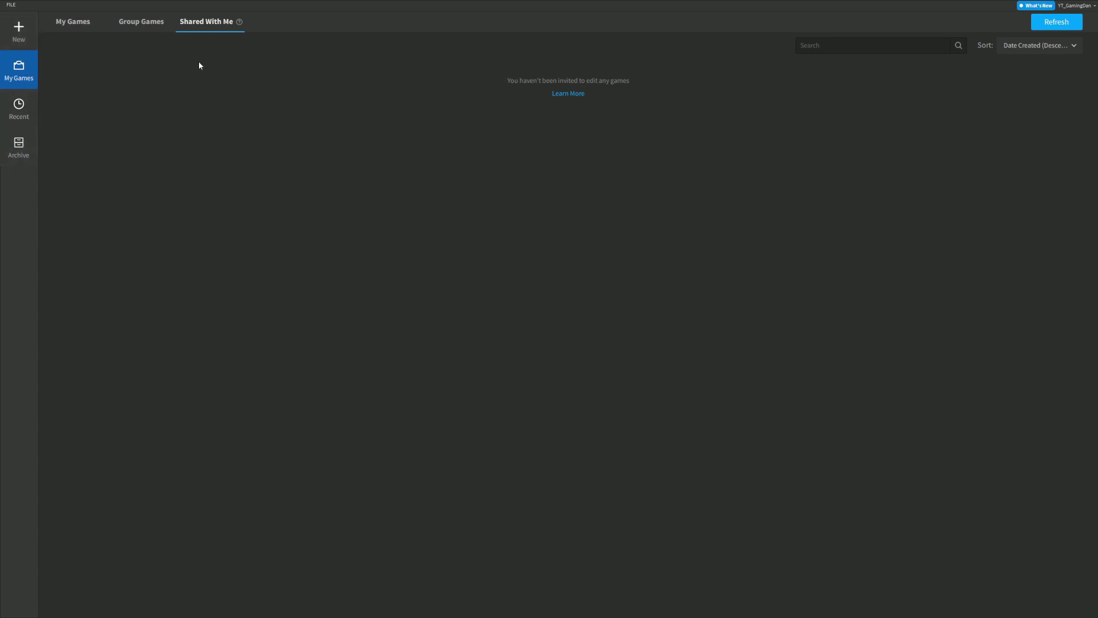
Create a new place from the Baseplate template and delete its spawn location.
{"action": "left_click", "coordinate": [25, 36]}
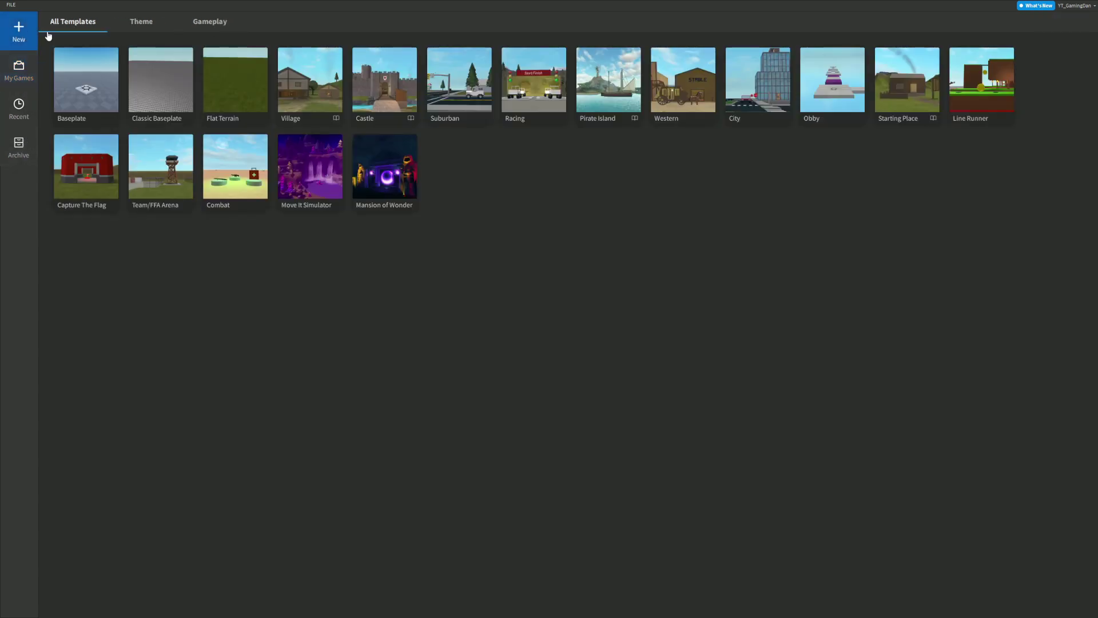
{"action": "left_click", "coordinate": [96, 104]}
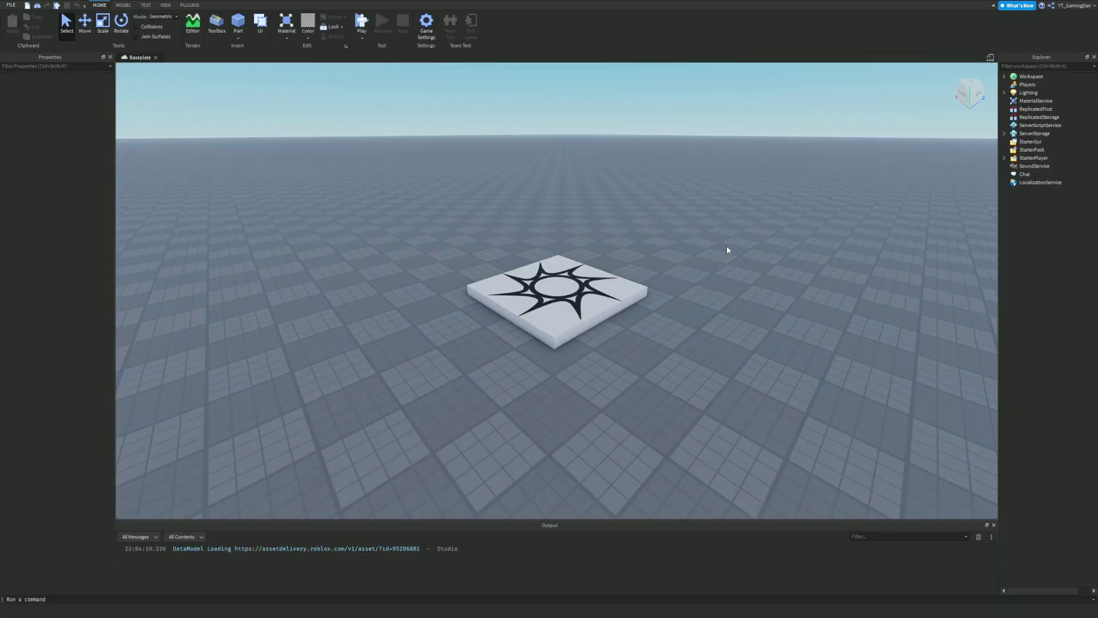
{"action": "scroll", "coordinate": [732, 247], "scroll_direction": "down", "scroll_amount": 5}
{"action": "left_click_drag", "start_coordinate": [632, 263], "coordinate": [407, 303]}
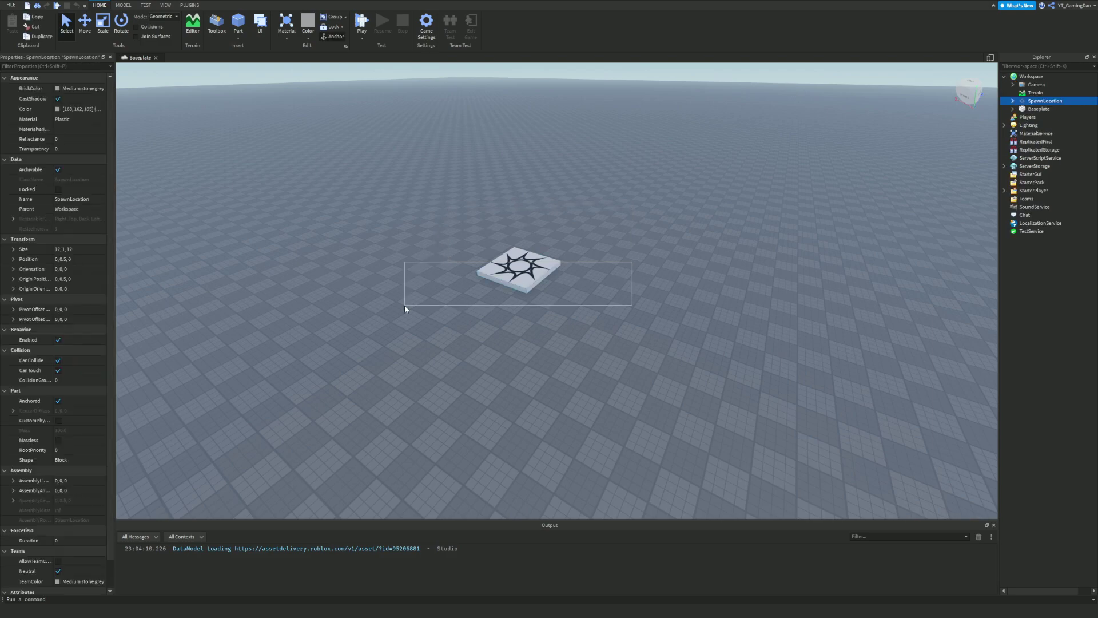
{"action": "key", "text": "Delete"}
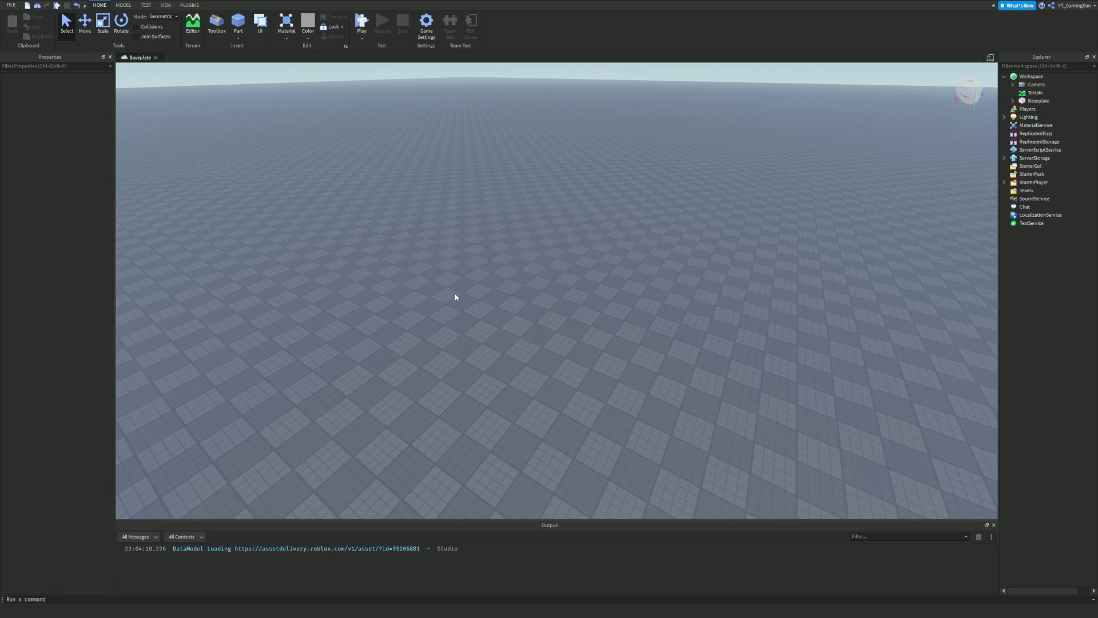
{"action": "right_click_drag", "start_coordinate": [455, 294], "coordinate": [424, 164]}
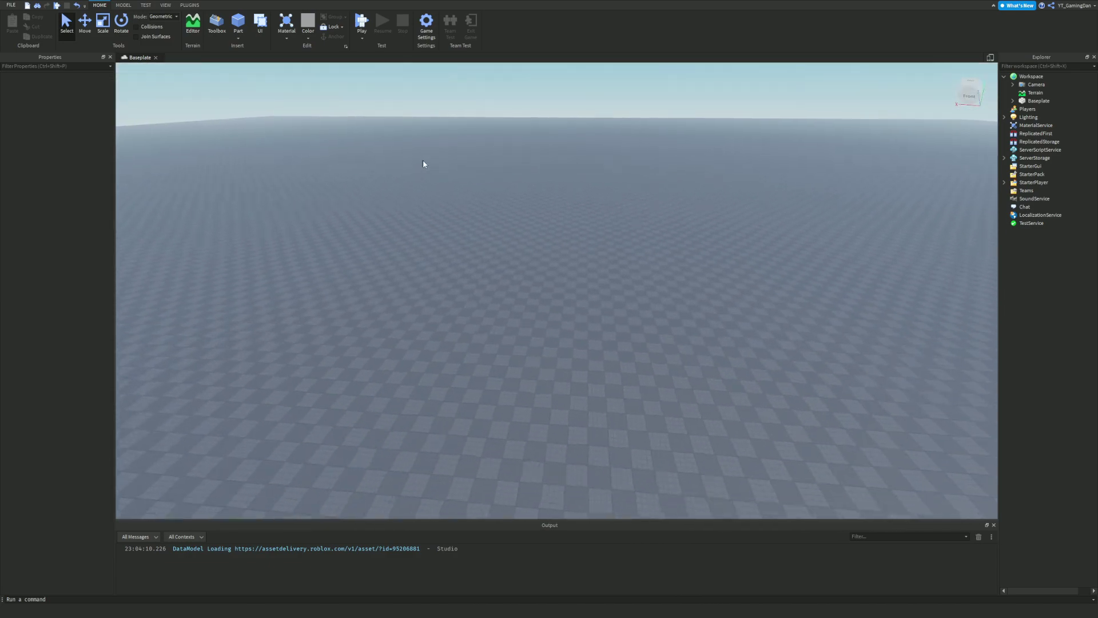
Show the available window and display options, and fly the camera forward, backward, up and down over the baseplate.
{"action": "left_click", "coordinate": [170, 8]}
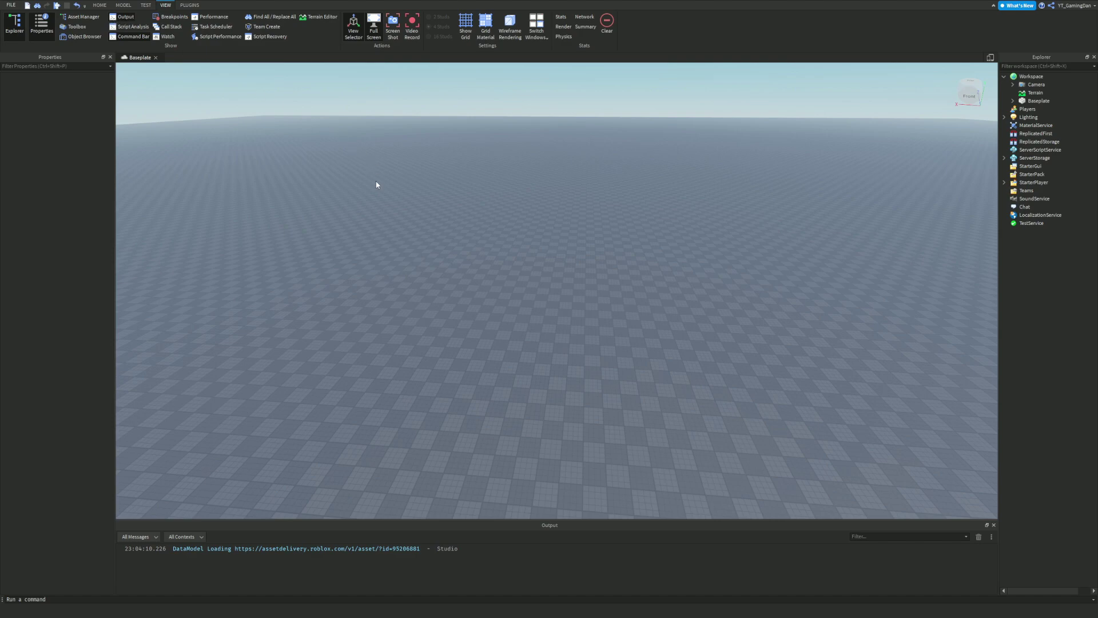
{"action": "right_click_drag", "start_coordinate": [377, 184], "coordinate": [376, 184]}
{"action": "key", "text": "w"}
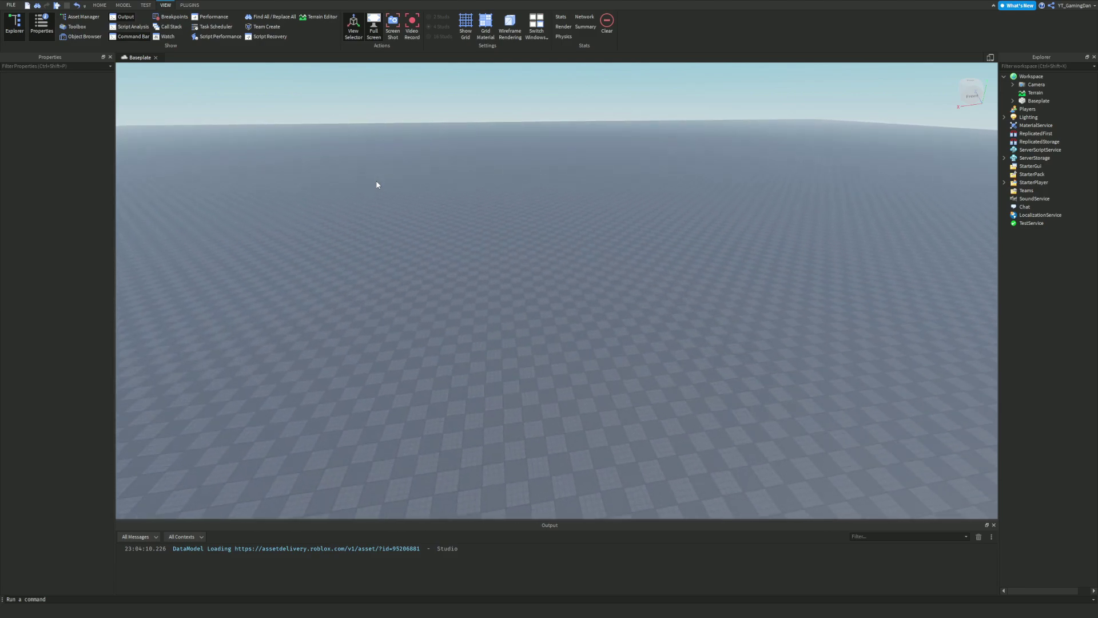
{"action": "key", "text": "s"}
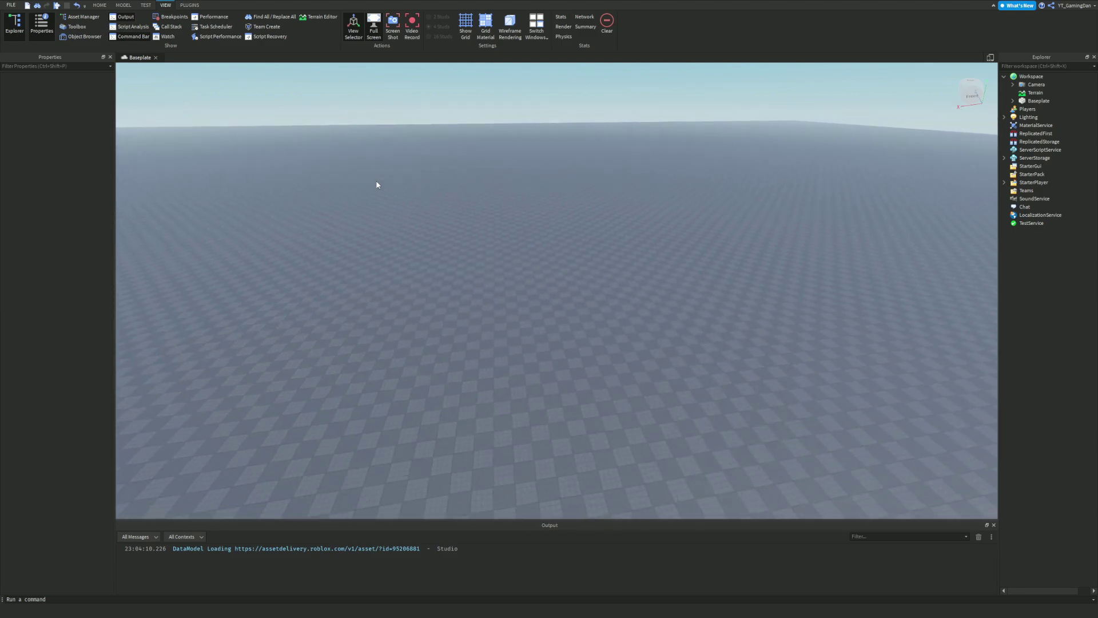
{"action": "key", "text": "w"}
{"action": "key", "text": "s"}
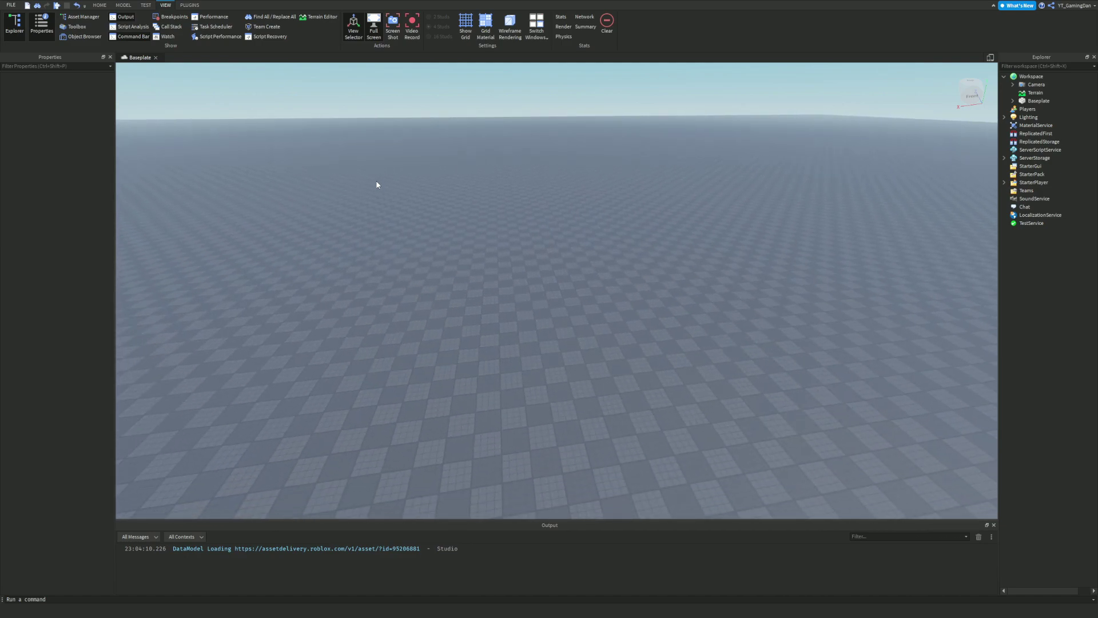
{"action": "key", "text": "q"}
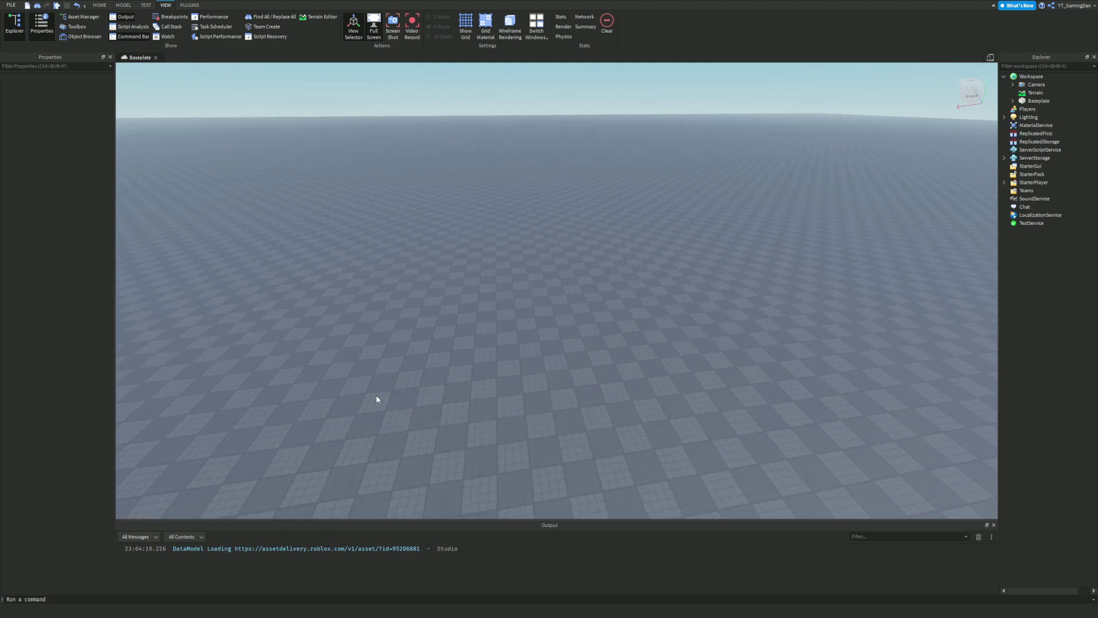
{"action": "key", "text": "e"}
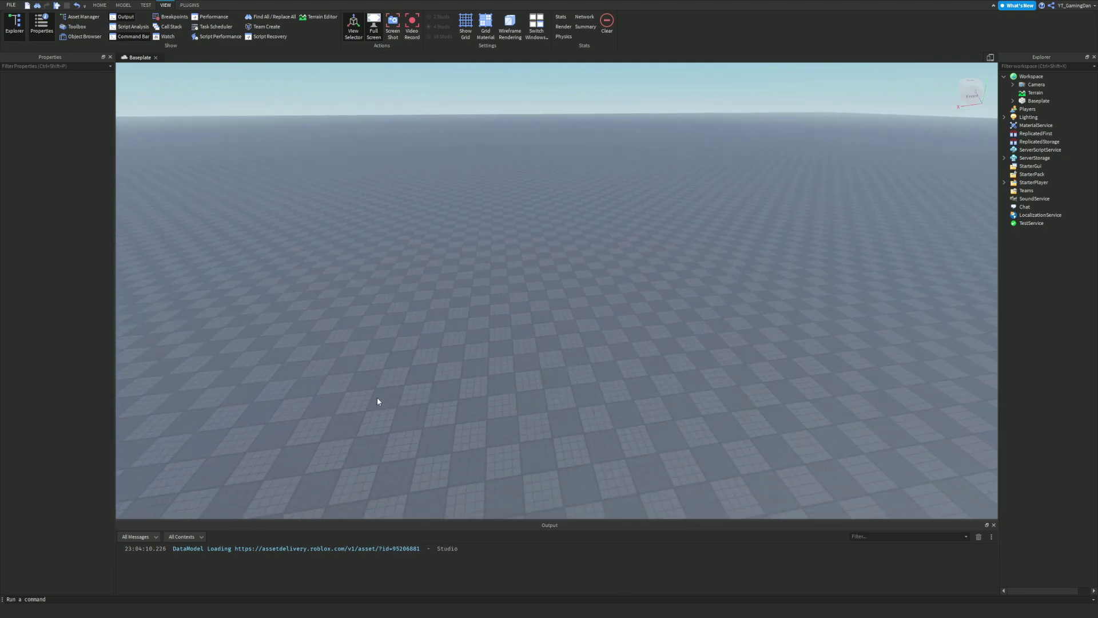
{"action": "key", "text": "q"}
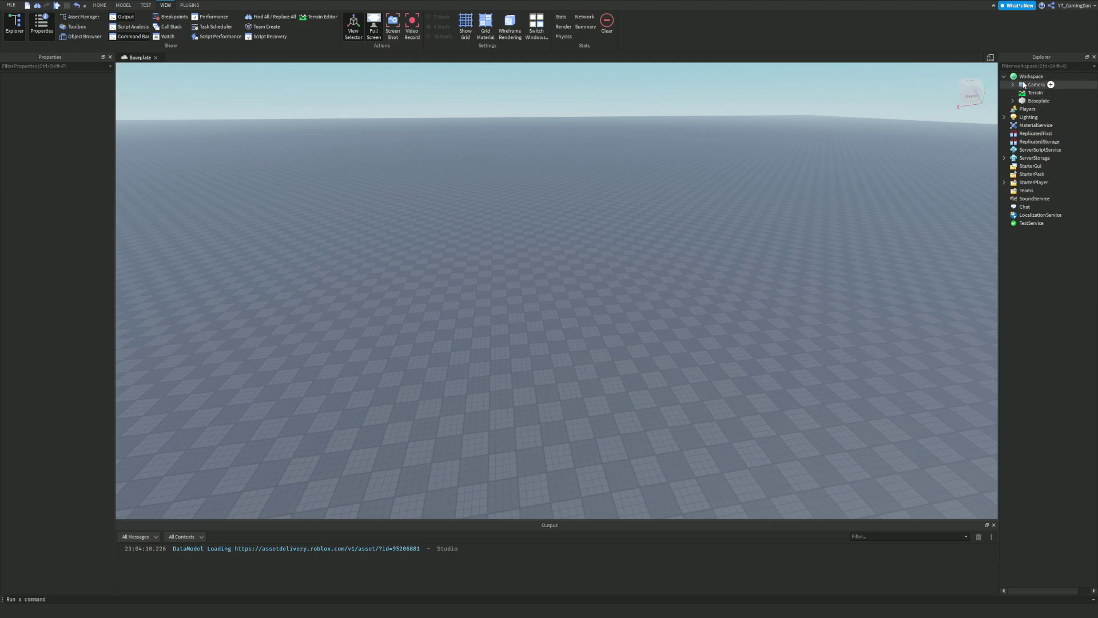
{"action": "right_click_drag", "start_coordinate": [541, 151], "coordinate": [541, 153]}
{"action": "scroll", "coordinate": [541, 153], "scroll_direction": "down", "scroll_amount": 3}
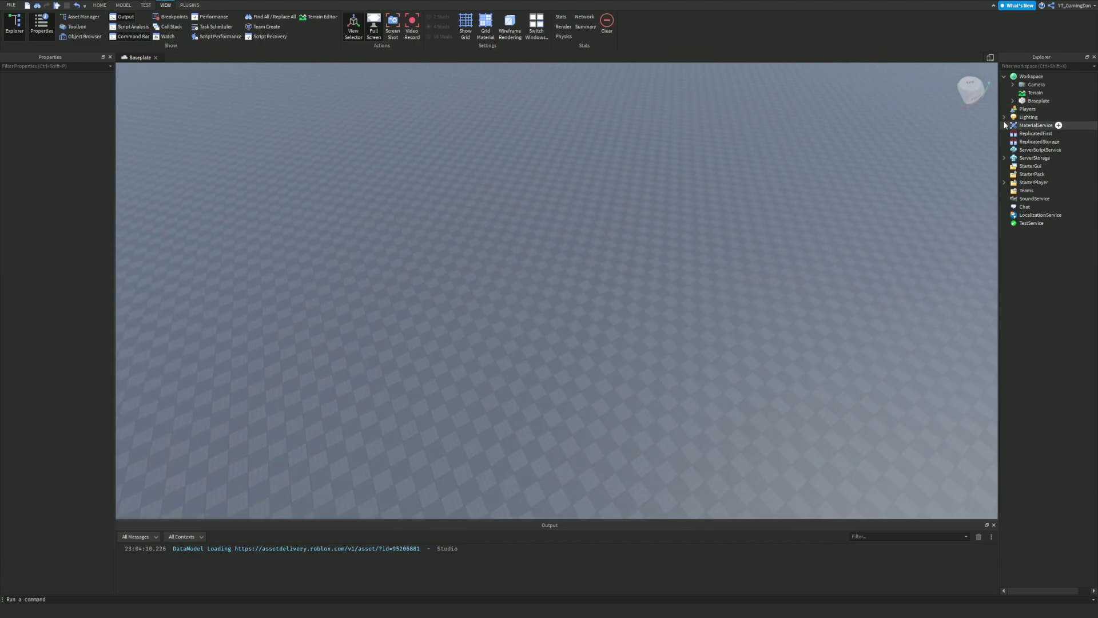
{"action": "left_click", "coordinate": [1004, 117]}
{"action": "left_click", "coordinate": [1004, 117]}
{"action": "right_click_drag", "start_coordinate": [965, 141], "coordinate": [965, 141]}
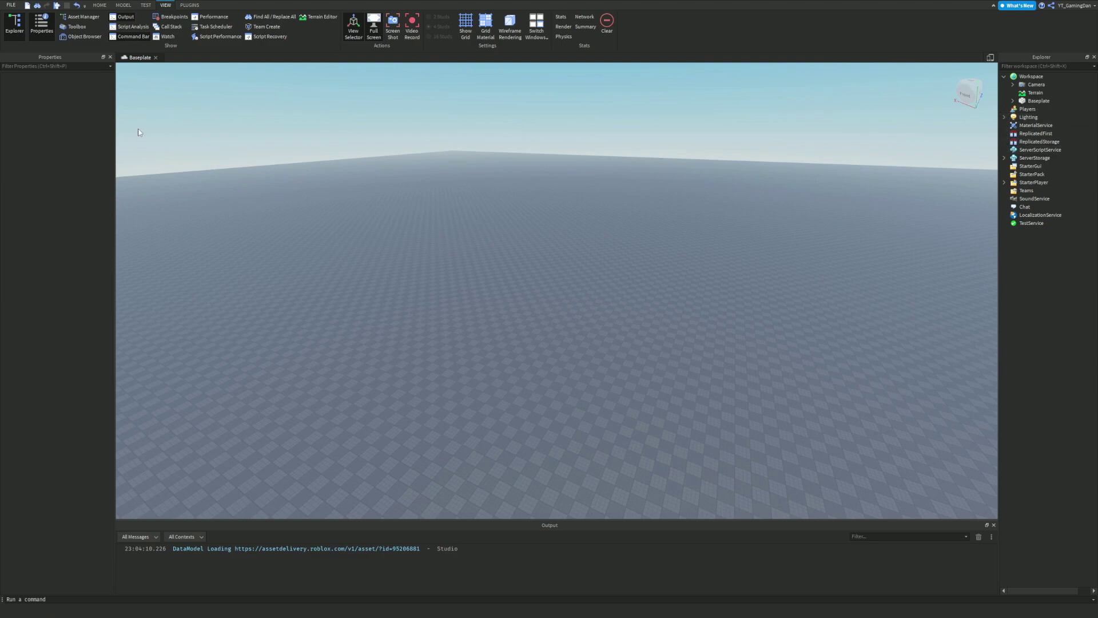
{"action": "right_click_drag", "start_coordinate": [625, 246], "coordinate": [749, 228]}
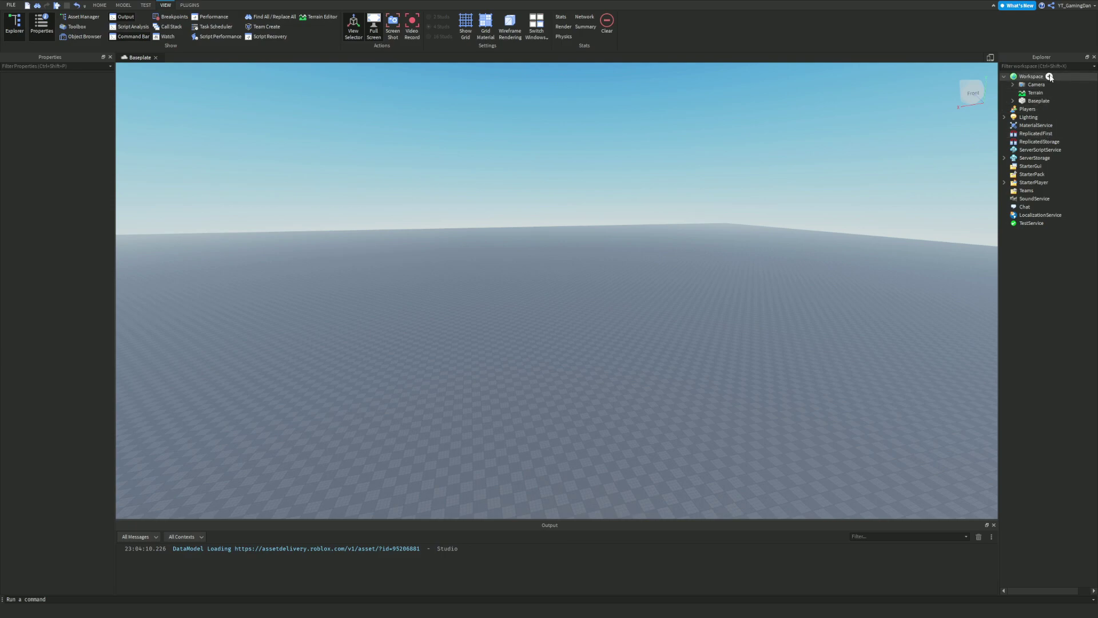
Browse the objects that can be inserted into the Workspace and add a Part.
{"action": "left_click", "coordinate": [1050, 77]}
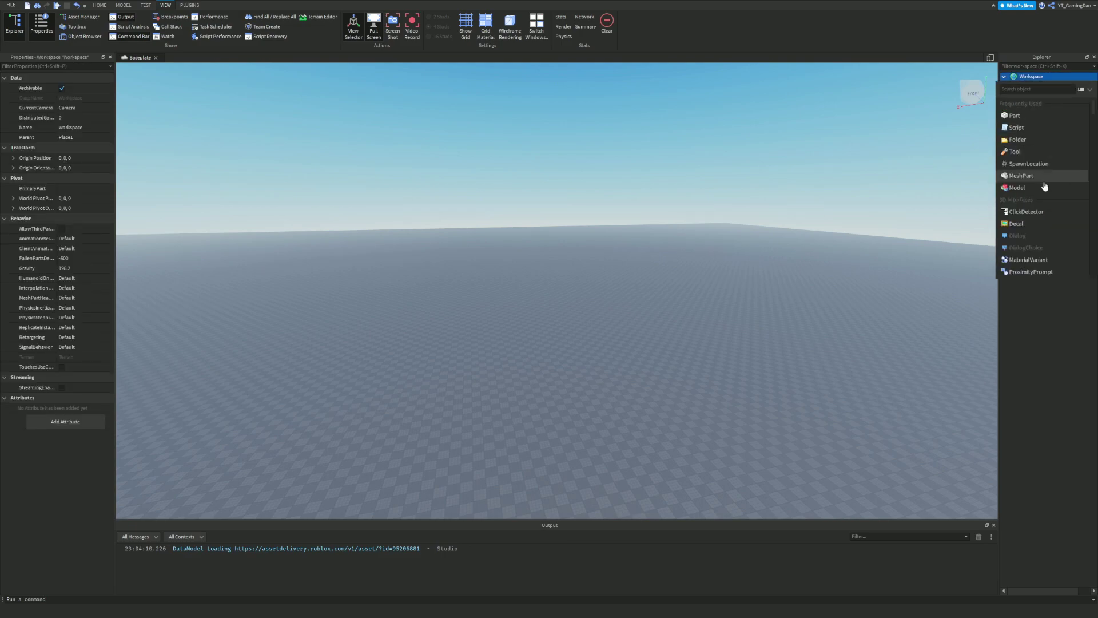
{"action": "scroll", "coordinate": [1050, 191], "scroll_direction": "down", "scroll_amount": 5}
{"action": "scroll", "coordinate": [1052, 194], "scroll_direction": "down", "scroll_amount": 10}
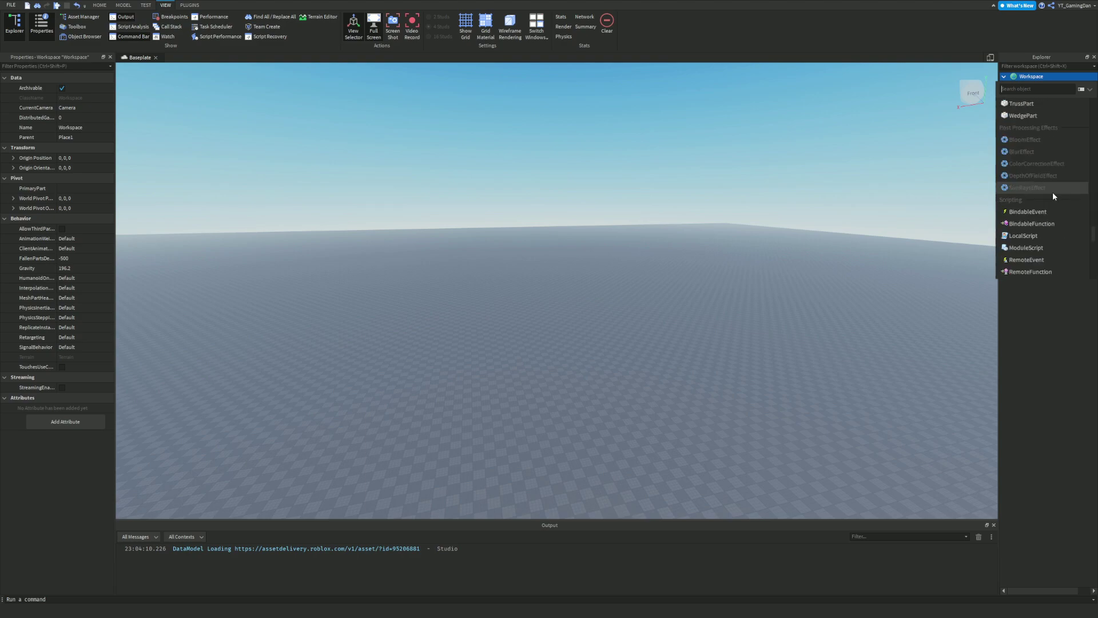
{"action": "scroll", "coordinate": [1055, 209], "scroll_direction": "up", "scroll_amount": 8}
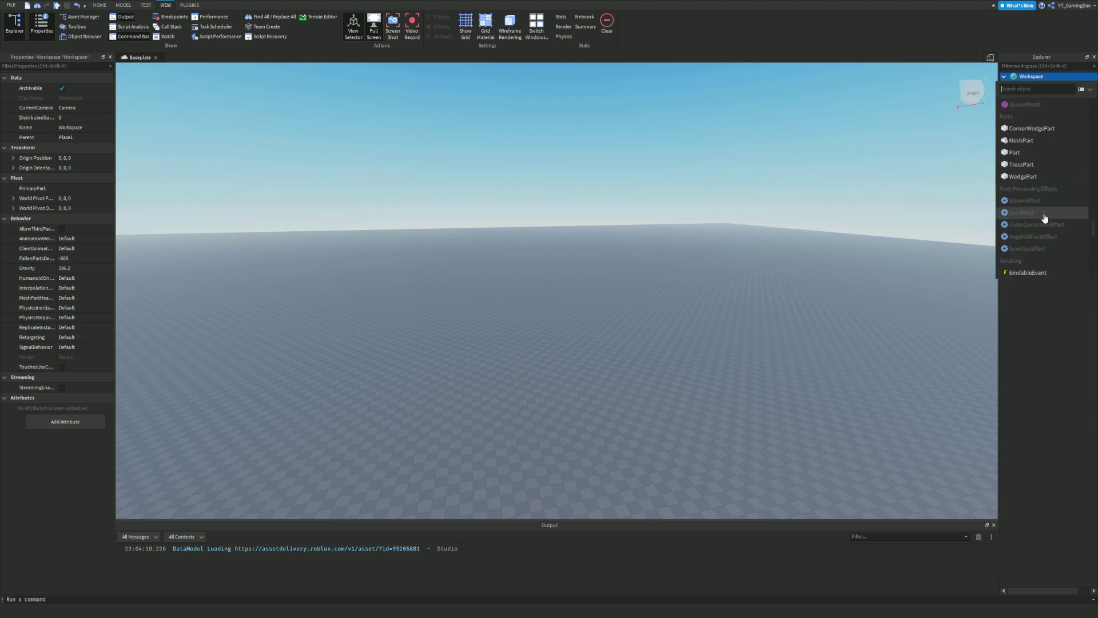
{"action": "scroll", "coordinate": [1038, 224], "scroll_direction": "up", "scroll_amount": 10}
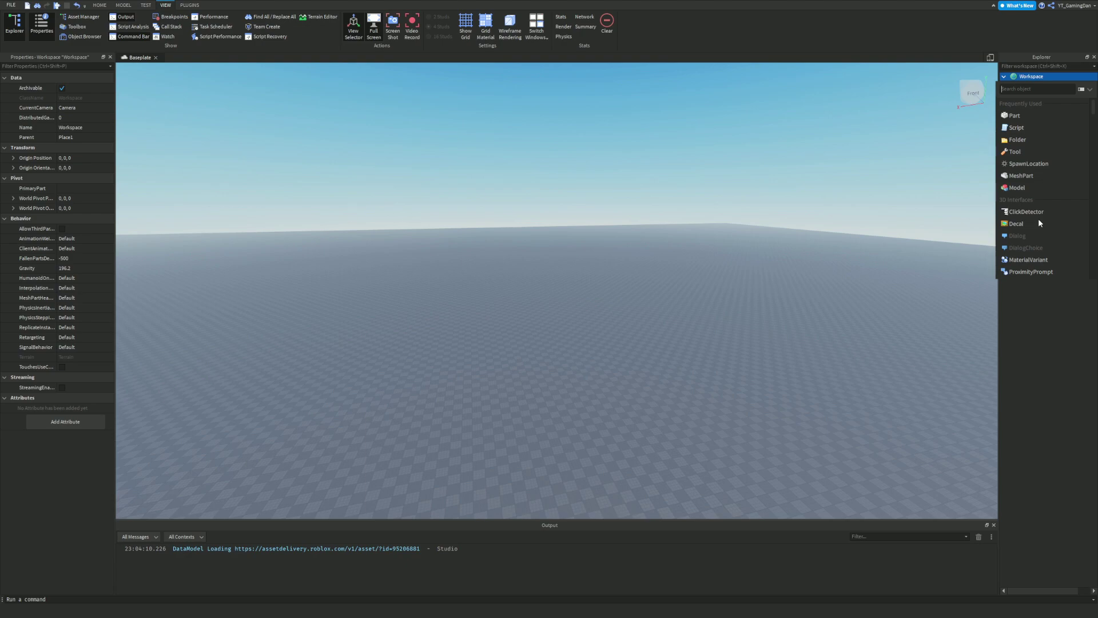
{"action": "scroll", "coordinate": [1039, 223], "scroll_direction": "down", "scroll_amount": 10}
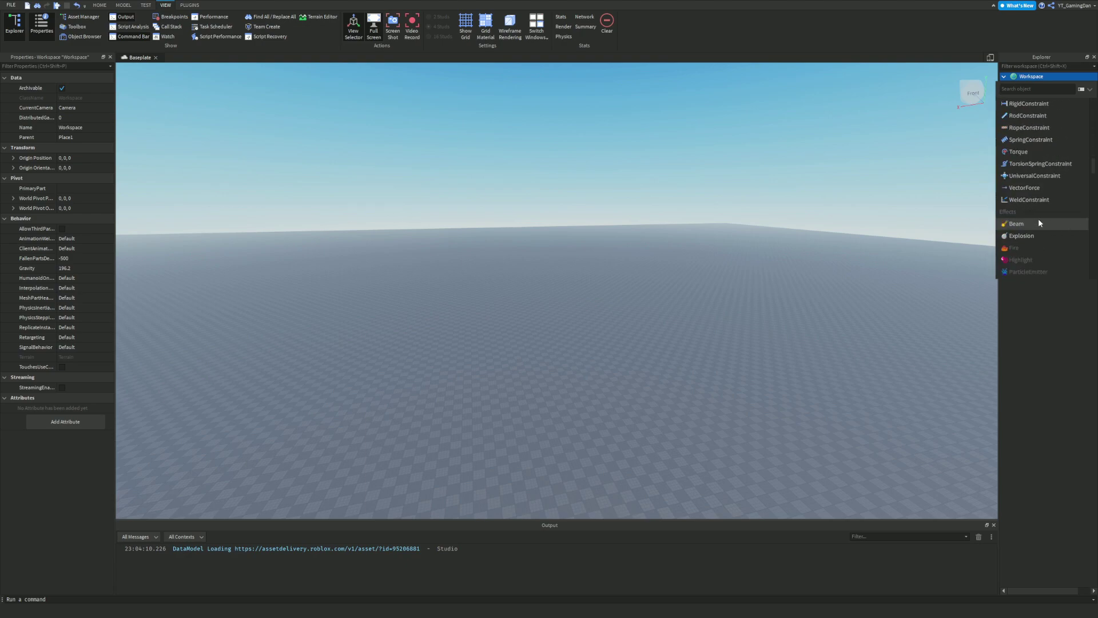
{"action": "scroll", "coordinate": [1039, 223], "scroll_direction": "up", "scroll_amount": 5}
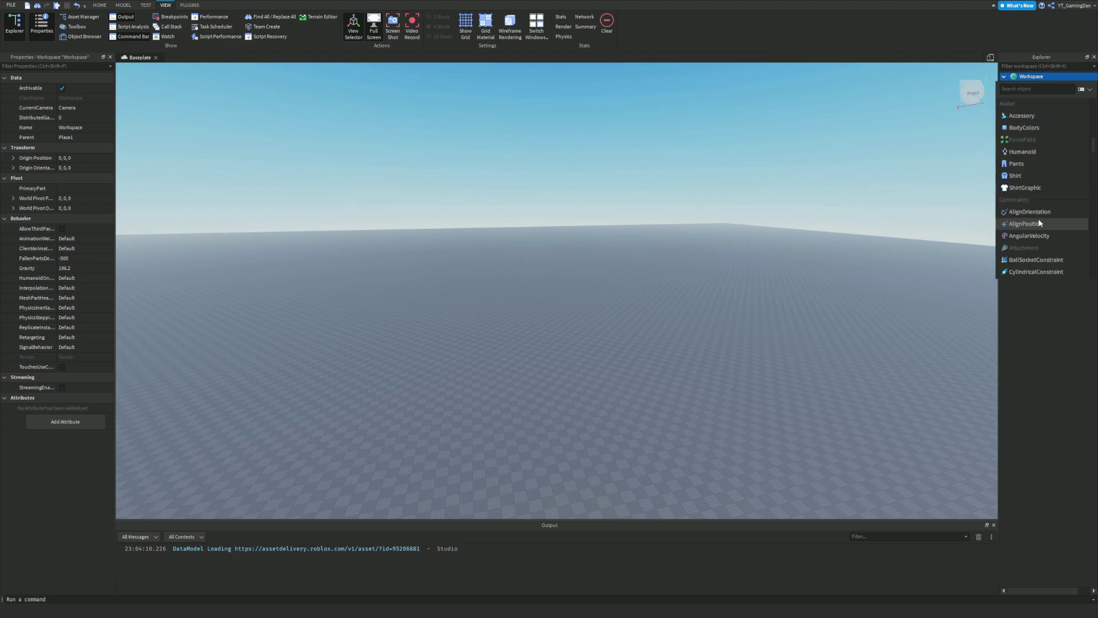
{"action": "scroll", "coordinate": [1039, 223], "scroll_direction": "up", "scroll_amount": 5}
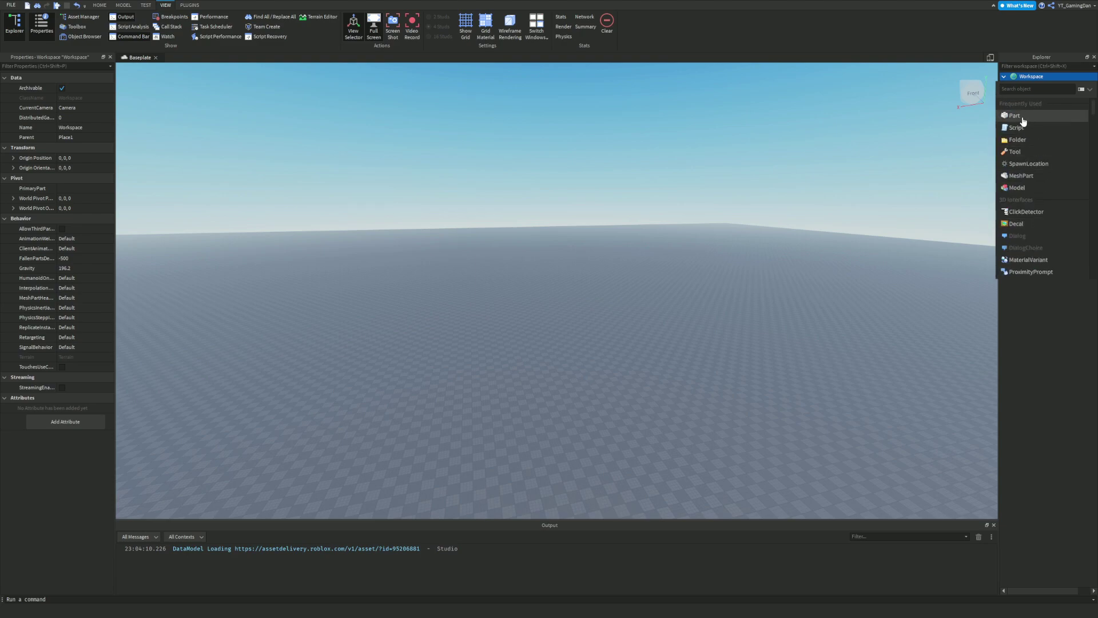
{"action": "left_click", "coordinate": [1023, 121]}
Select the new Part in the Explorer and focus the camera on it, then move away and focus on it again.
{"action": "scroll", "coordinate": [541, 187], "scroll_direction": "down", "scroll_amount": 15}
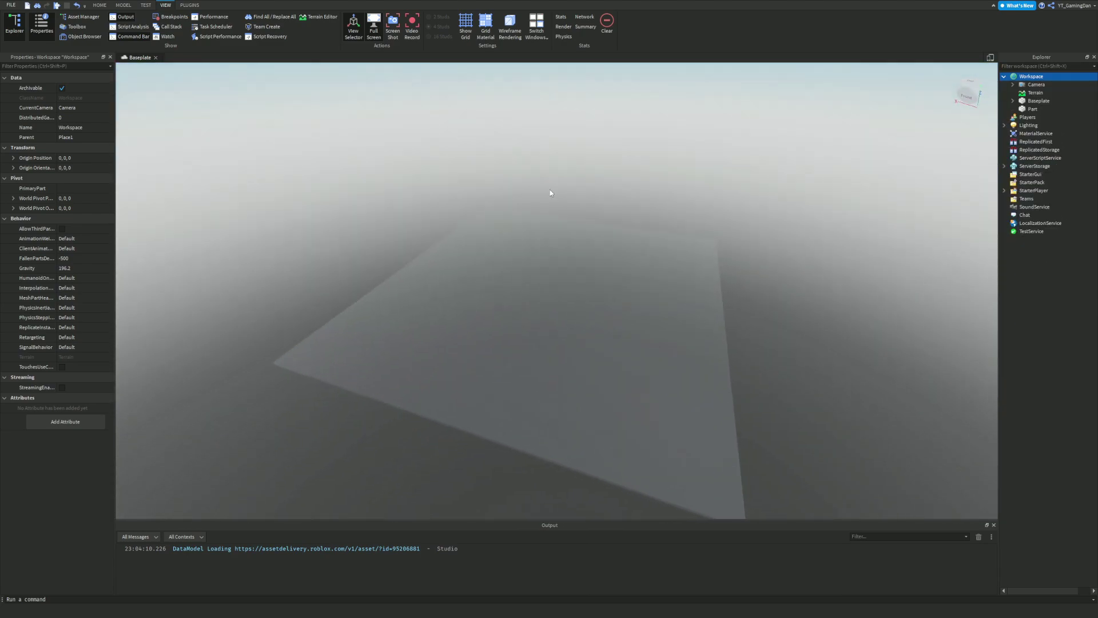
{"action": "scroll", "coordinate": [550, 193], "scroll_direction": "up", "scroll_amount": 4}
{"action": "left_click", "coordinate": [1032, 109]}
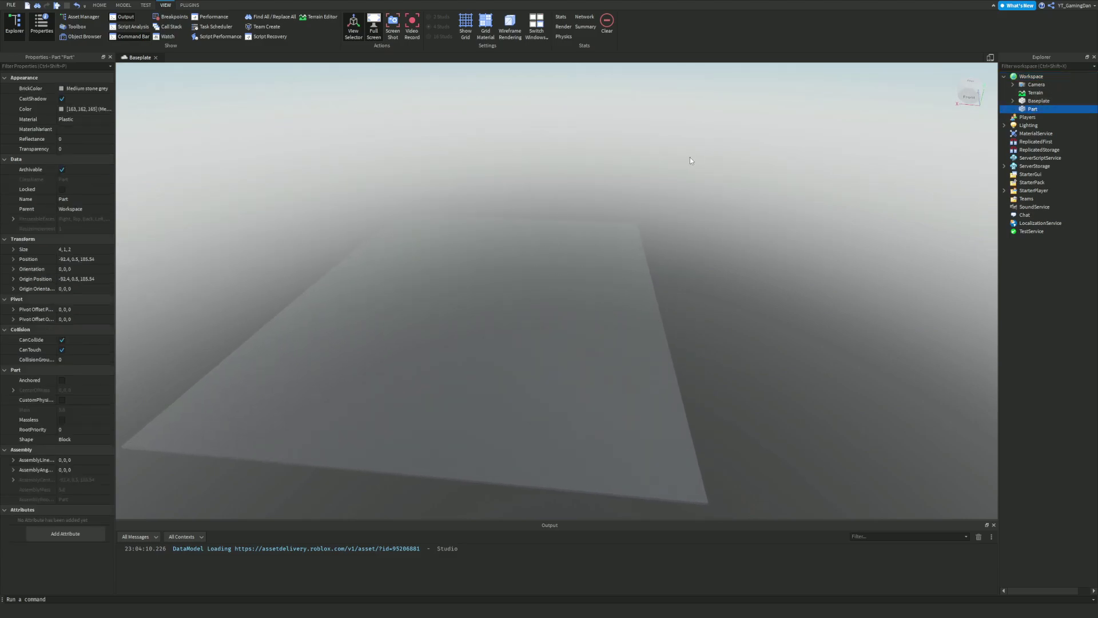
{"action": "key", "text": "f"}
{"action": "scroll", "coordinate": [665, 221], "scroll_direction": "up", "scroll_amount": 3}
{"action": "scroll", "coordinate": [665, 221], "scroll_direction": "down", "scroll_amount": 15}
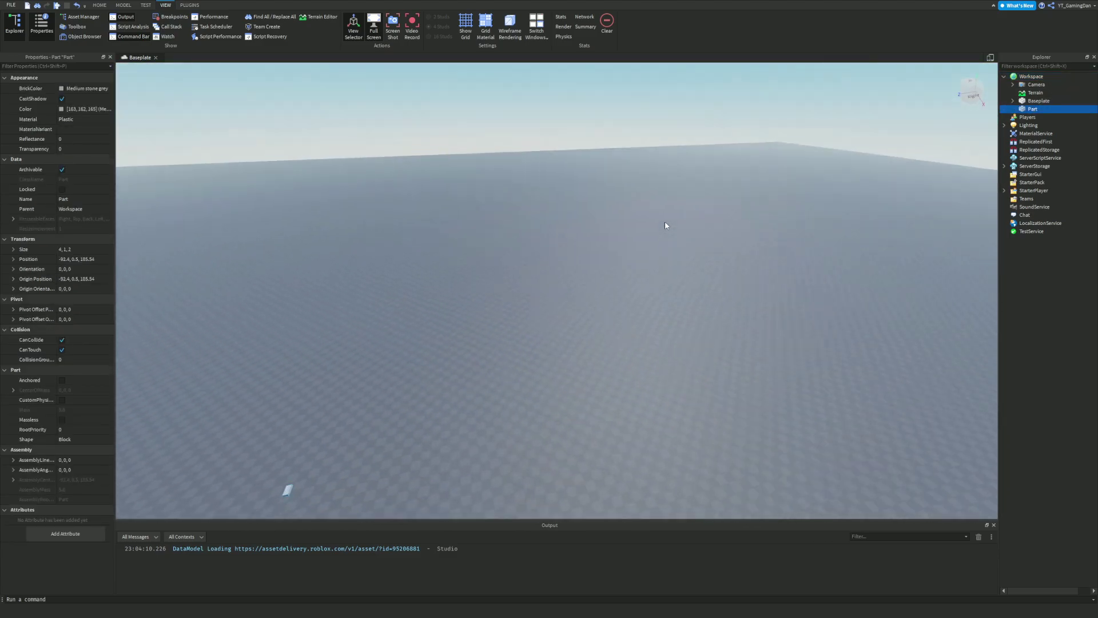
{"action": "right_click_drag", "start_coordinate": [665, 221], "coordinate": [667, 222]}
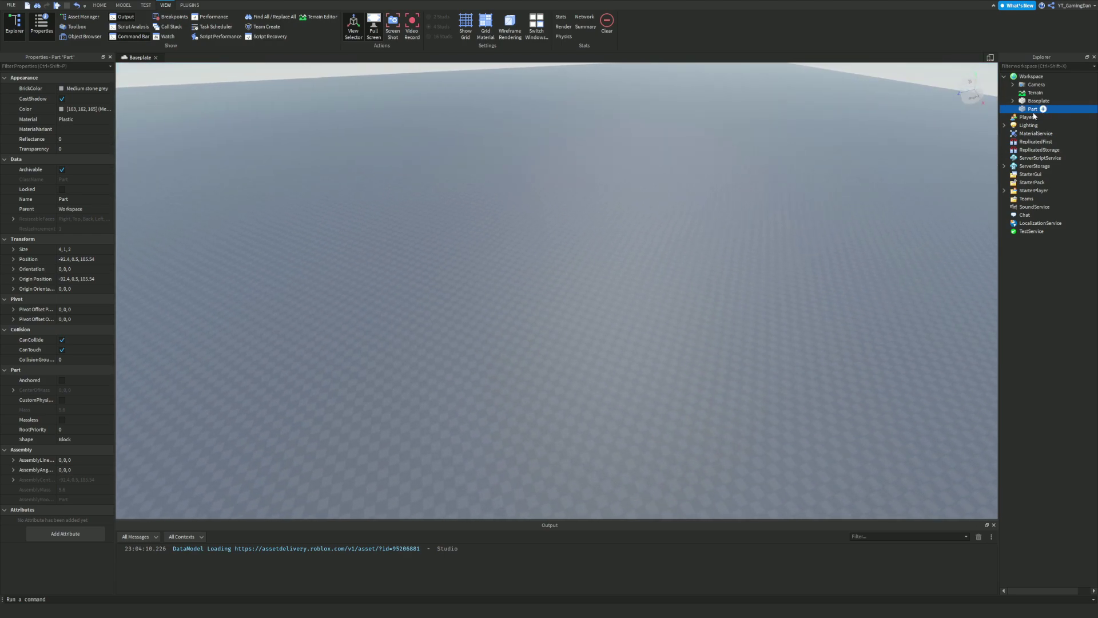
{"action": "key", "text": "f"}
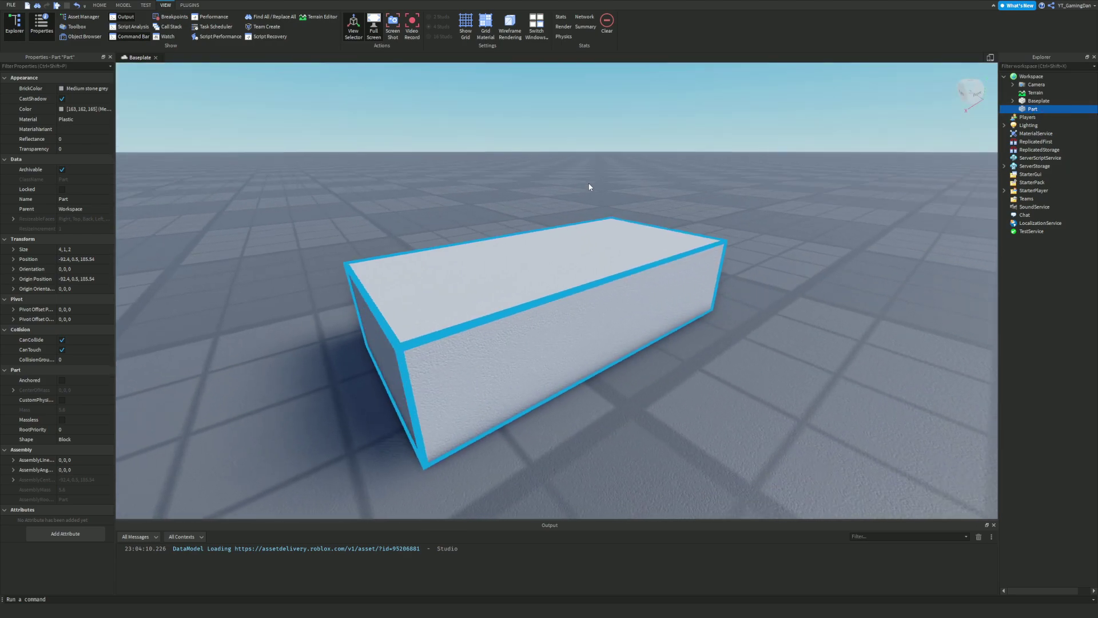
{"action": "scroll", "coordinate": [589, 184], "scroll_direction": "up", "scroll_amount": 3}
{"action": "scroll", "coordinate": [589, 186], "scroll_direction": "down", "scroll_amount": 10}
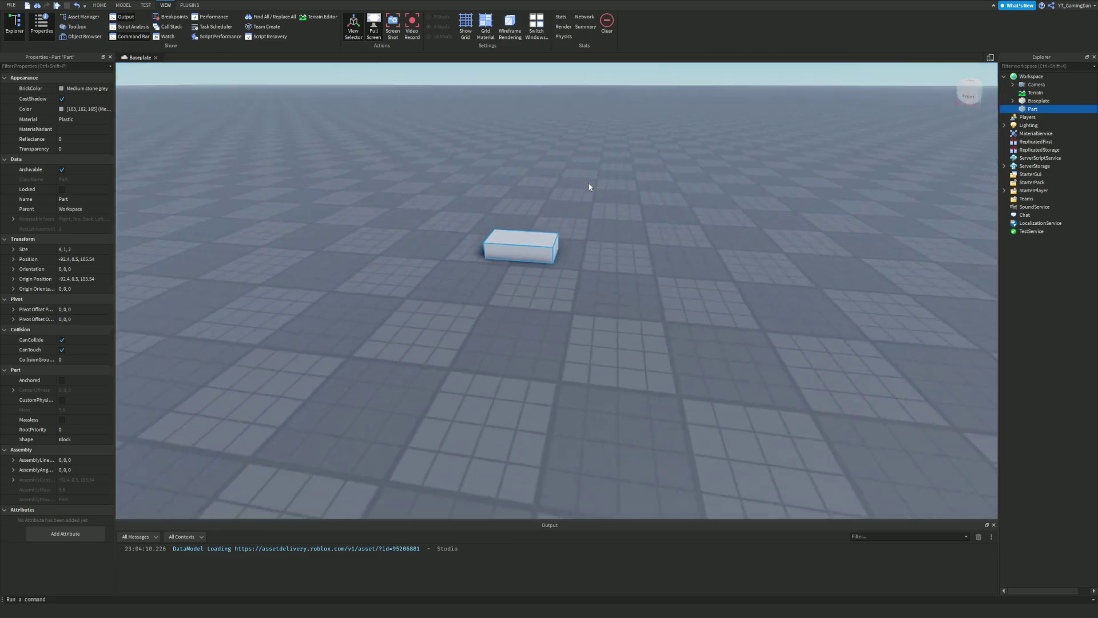
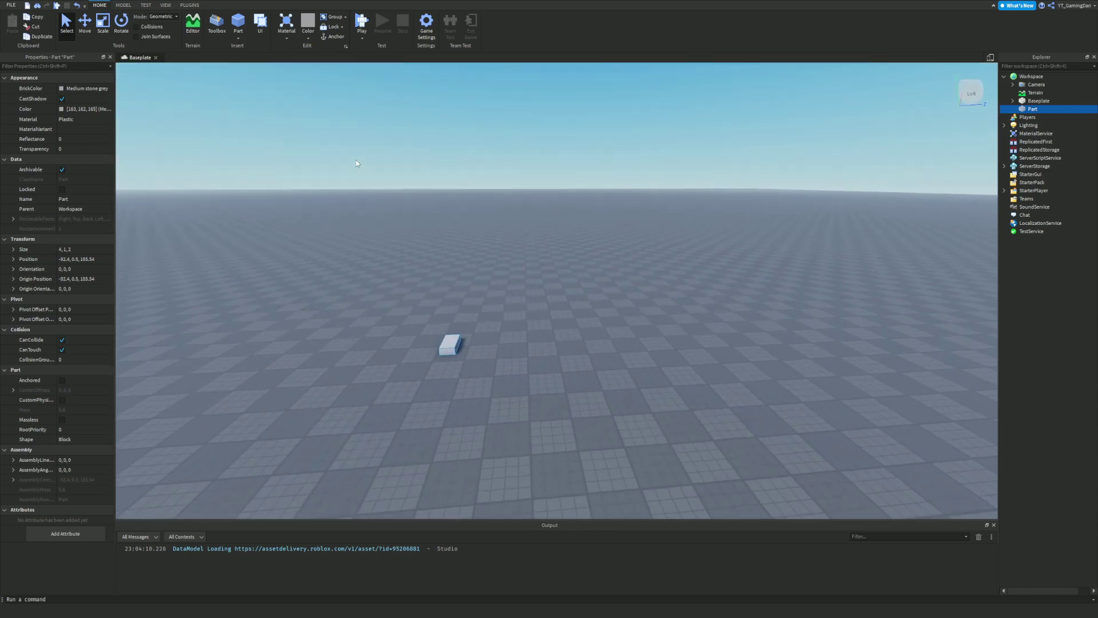
Insert a sphere, a cylinder, a wedge and a corner wedge near the existing block.
{"action": "key", "text": "w"}
{"action": "right_click_drag", "start_coordinate": [280, 131], "coordinate": [297, 144]}
{"action": "key", "text": "a"}
{"action": "key", "text": "s"}
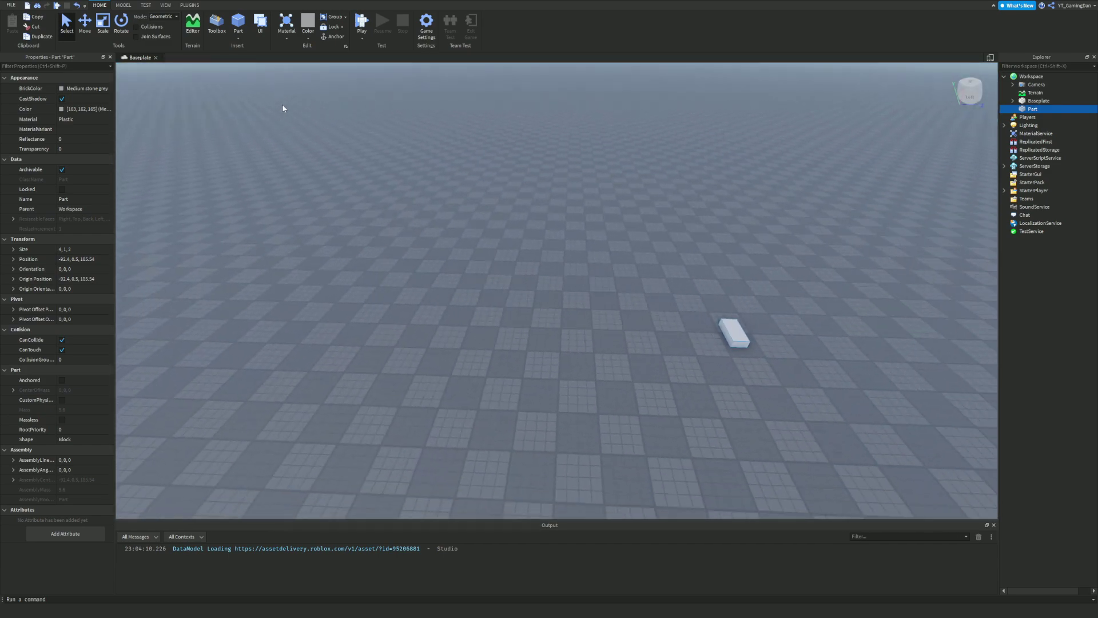
{"action": "key", "text": "d"}
{"action": "key", "text": "w"}
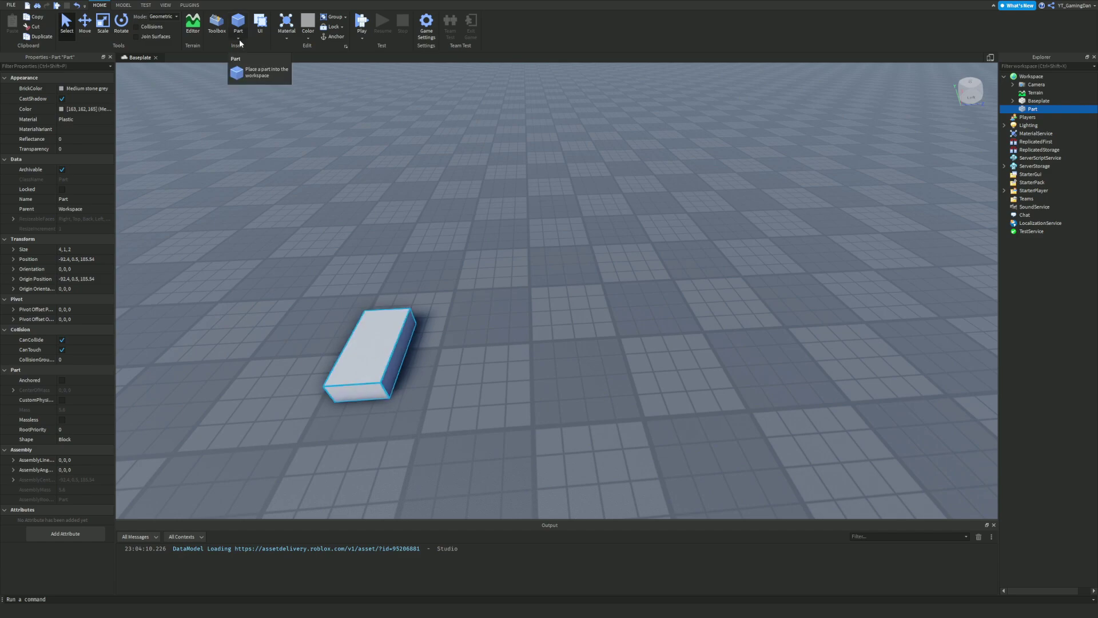
{"action": "left_click", "coordinate": [239, 39]}
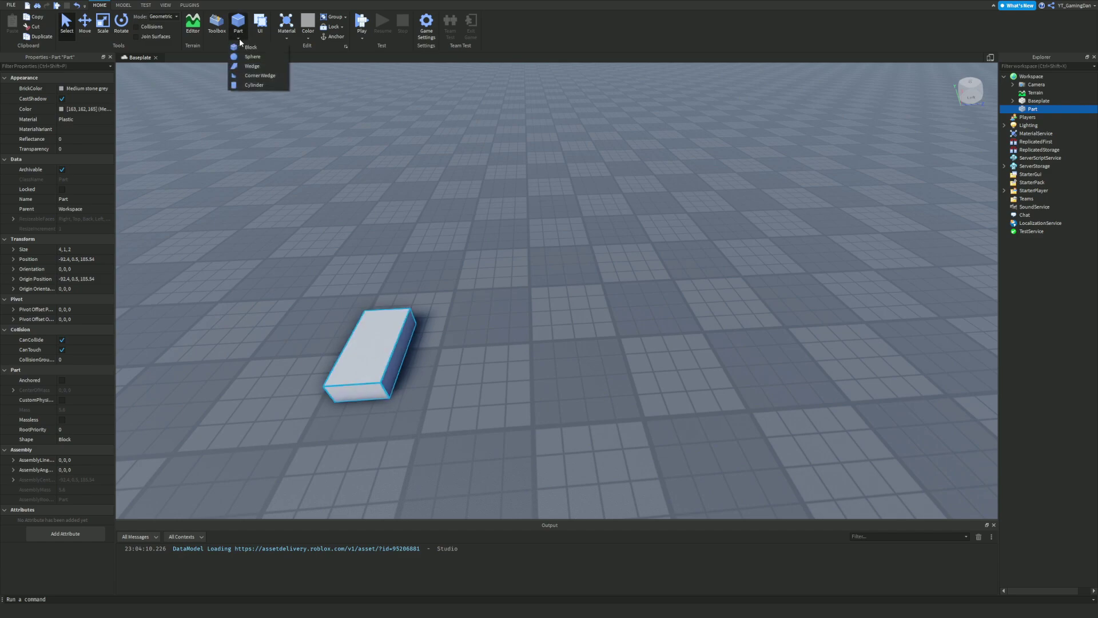
{"action": "left_click", "coordinate": [259, 56]}
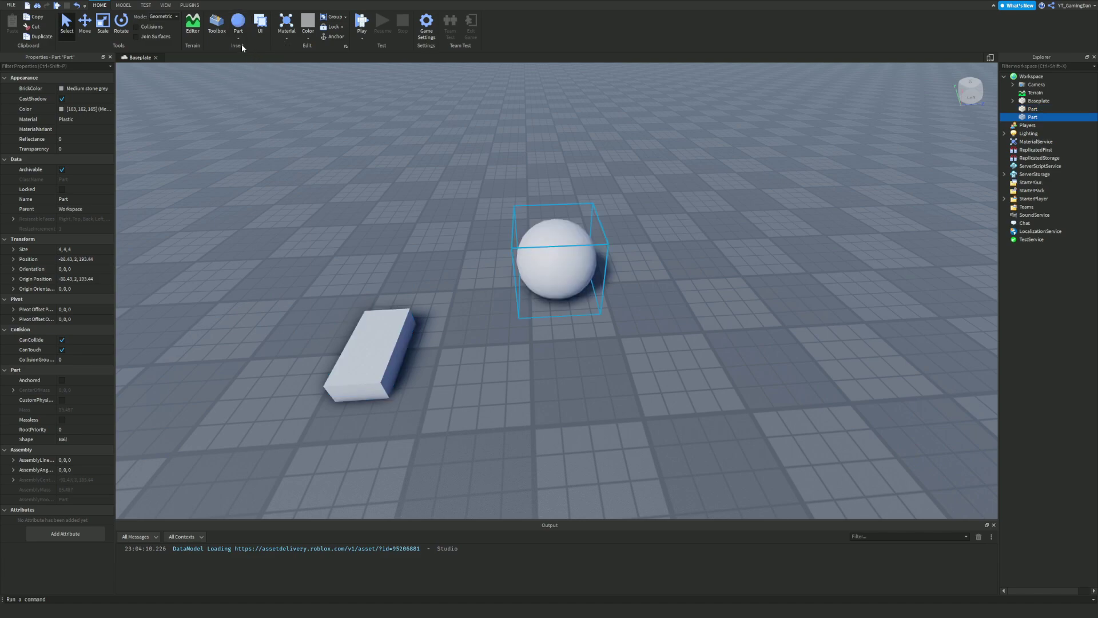
{"action": "left_click", "coordinate": [259, 83]}
{"action": "left_click", "coordinate": [245, 36]}
{"action": "left_click", "coordinate": [254, 66]}
{"action": "left_click", "coordinate": [245, 37]}
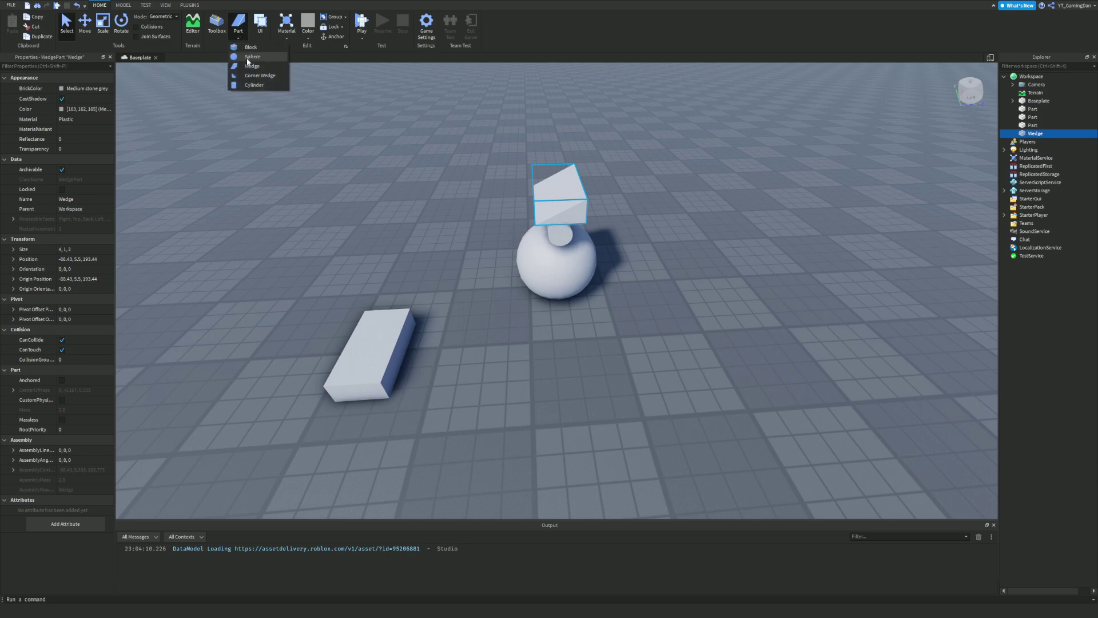
{"action": "left_click", "coordinate": [254, 77]}
Select the stacked sphere, cylinder, wedge and corner wedge together and delete them.
{"action": "scroll", "coordinate": [390, 140], "scroll_direction": "up", "scroll_amount": 3}
{"action": "scroll", "coordinate": [662, 313], "scroll_direction": "down", "scroll_amount": 5}
{"action": "left_click_drag", "start_coordinate": [569, 430], "coordinate": [596, 202]}
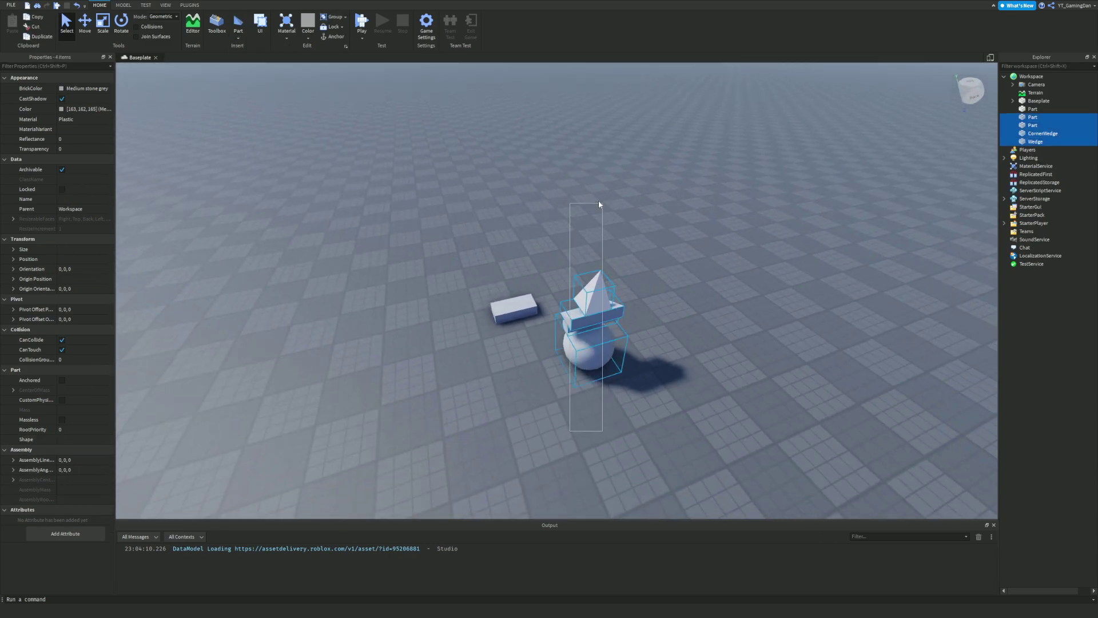
{"action": "key", "text": "Delete"}
Select the remaining block and set its BrickColor to Really red.
{"action": "right_click_drag", "start_coordinate": [596, 201], "coordinate": [623, 274]}
{"action": "scroll", "coordinate": [624, 274], "scroll_direction": "up", "scroll_amount": 2}
{"action": "left_click", "coordinate": [634, 299]}
{"action": "right_click_drag", "start_coordinate": [534, 216], "coordinate": [473, 184]}
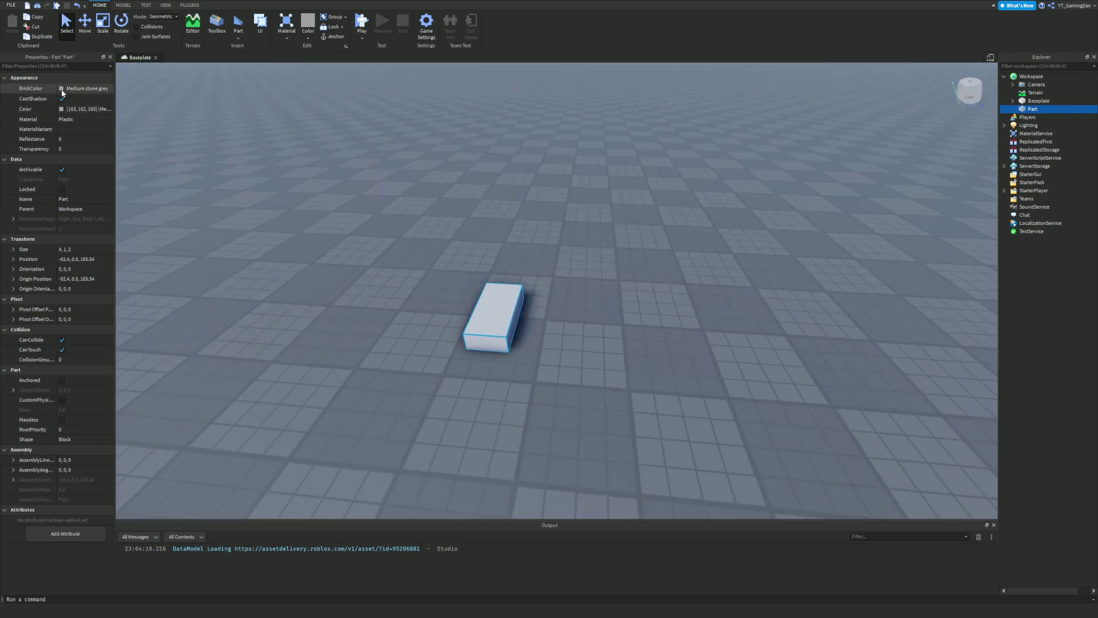
{"action": "key", "text": "d"}
{"action": "right_click_drag", "start_coordinate": [494, 238], "coordinate": [493, 237]}
{"action": "key", "text": "w"}
{"action": "key", "text": "a"}
{"action": "key", "text": "s"}
{"action": "key", "text": "d"}
{"action": "key", "text": "a"}
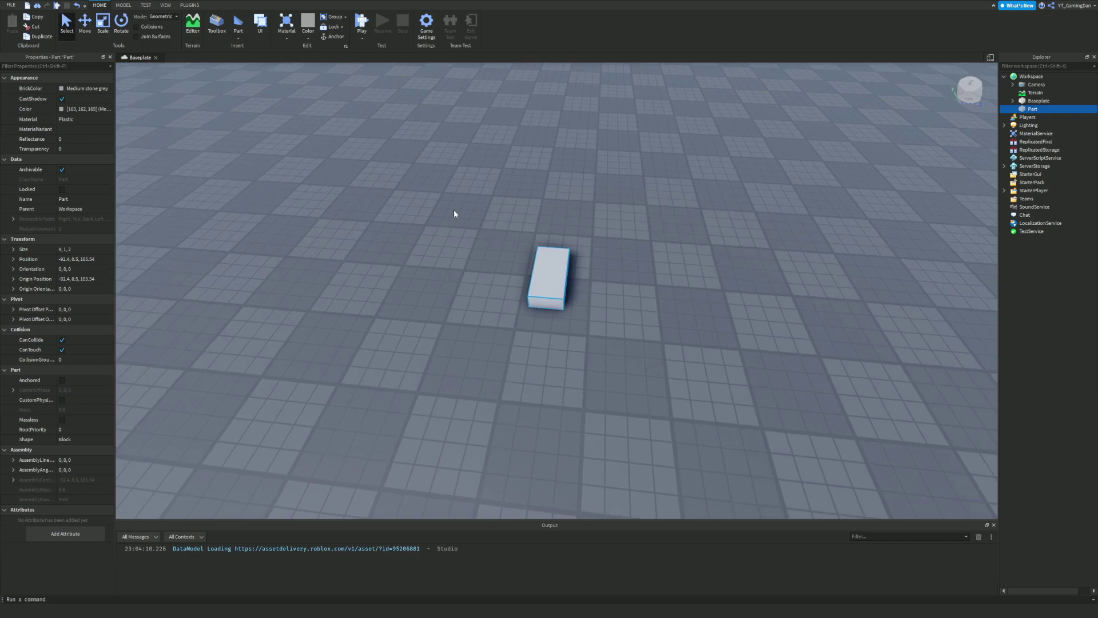
{"action": "left_click", "coordinate": [65, 89]}
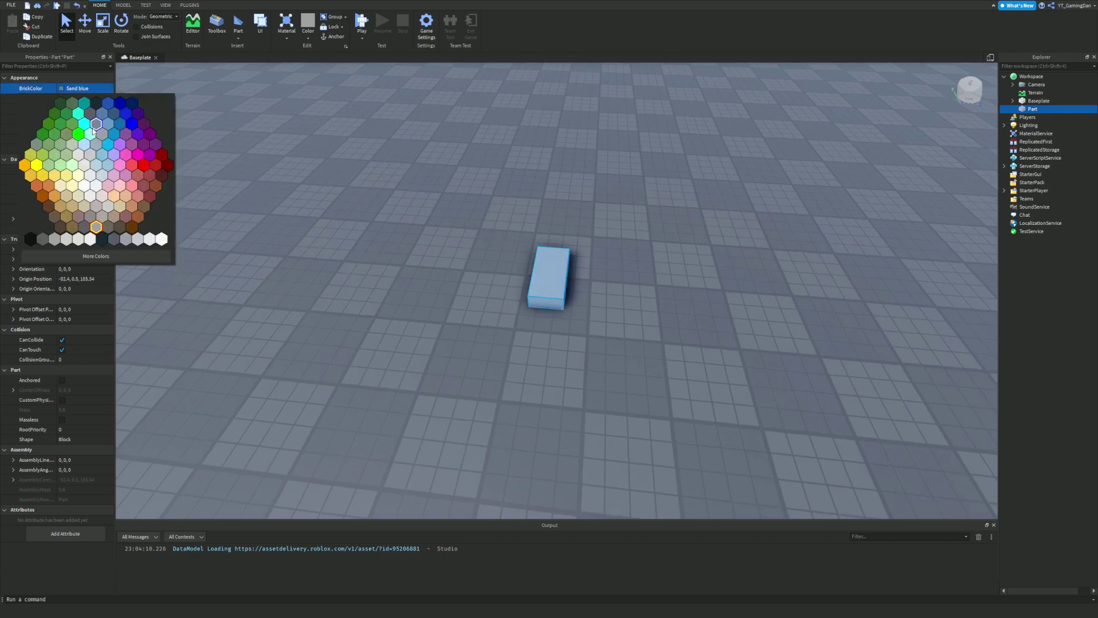
{"action": "left_click", "coordinate": [150, 165]}
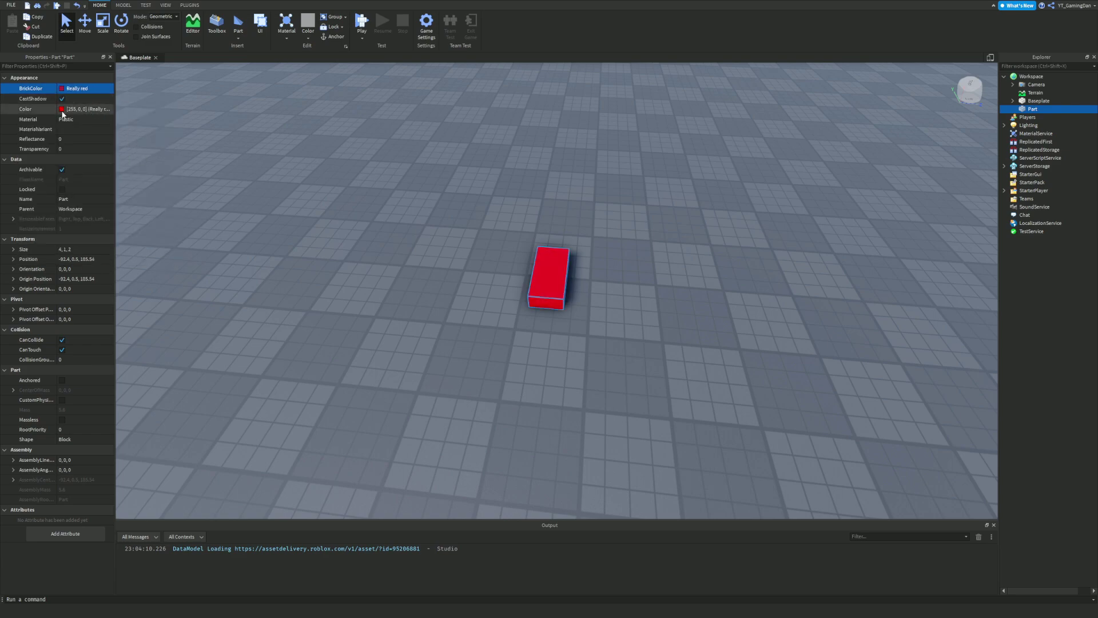
Set the block's Color to the custom bright green 123, 255, 41.
{"action": "left_click", "coordinate": [62, 111]}
{"action": "left_click_drag", "start_coordinate": [605, 268], "coordinate": [611, 248]}
{"action": "left_click", "coordinate": [609, 386]}
Fly the camera around the green block to view it from different angles and distances.
{"action": "key", "text": "w"}
{"action": "right_click_drag", "start_coordinate": [591, 310], "coordinate": [639, 249]}
{"action": "key", "text": "d"}
{"action": "key", "text": "w"}
{"action": "key", "text": "s"}
{"action": "key", "text": "a"}
{"action": "key", "text": "w"}
{"action": "key", "text": "s"}
{"action": "key", "text": "d"}
{"action": "right_click_drag", "start_coordinate": [358, 196], "coordinate": [118, 108]}
Turn off CastShadow for the block to compare its shadow, and turn it back on.
{"action": "left_click", "coordinate": [62, 99]}
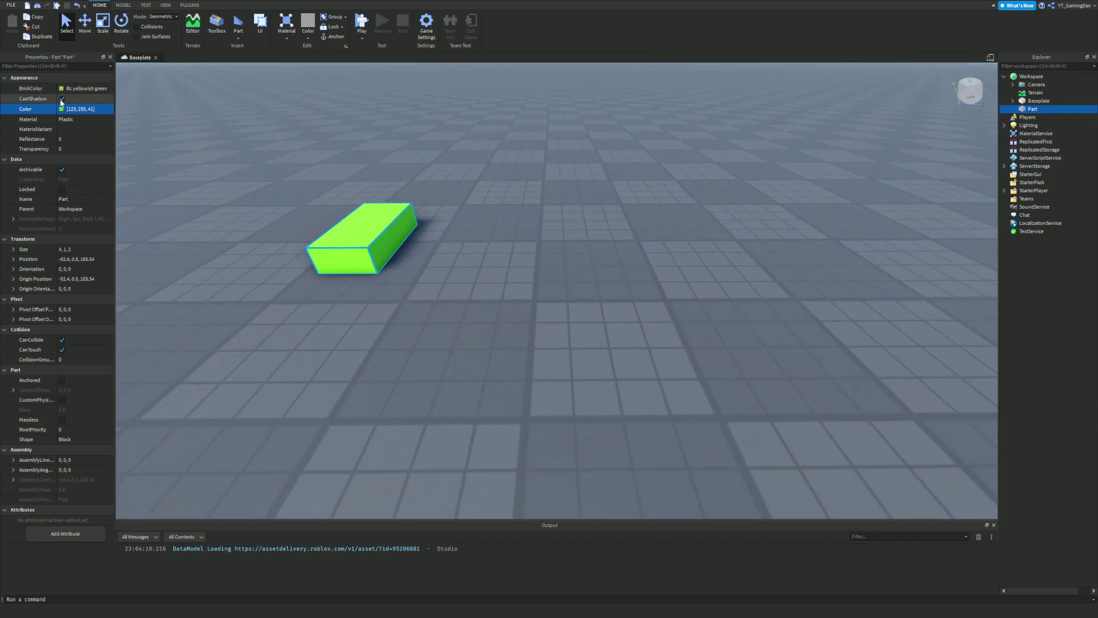
{"action": "left_click", "coordinate": [62, 99]}
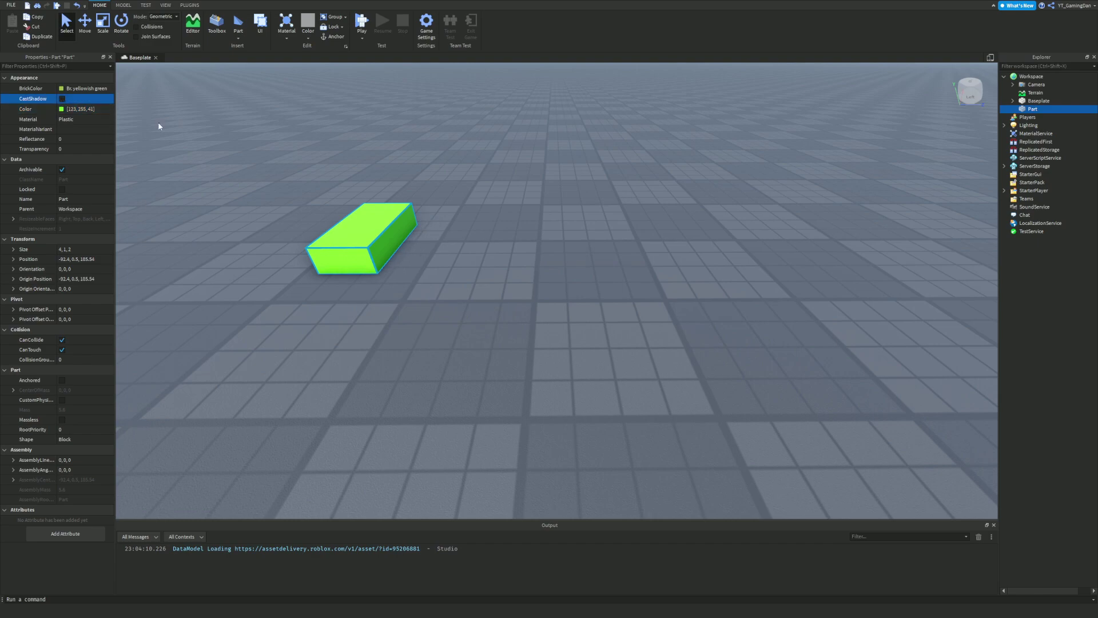
{"action": "right_click_drag", "start_coordinate": [434, 201], "coordinate": [445, 205]}
{"action": "scroll", "coordinate": [528, 207], "scroll_direction": "up", "scroll_amount": 3}
{"action": "left_click", "coordinate": [63, 99]}
{"action": "right_click_drag", "start_coordinate": [303, 144], "coordinate": [285, 163]}
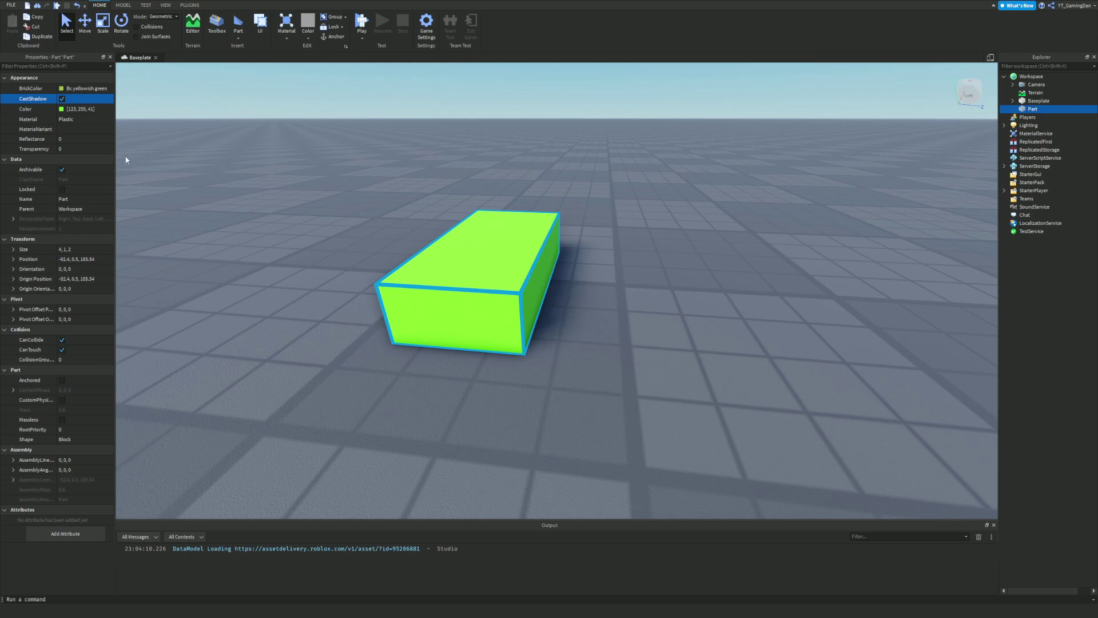
Set the block's Material to Asphalt and view the texture from above.
{"action": "left_click", "coordinate": [92, 120]}
{"action": "left_click", "coordinate": [110, 120]}
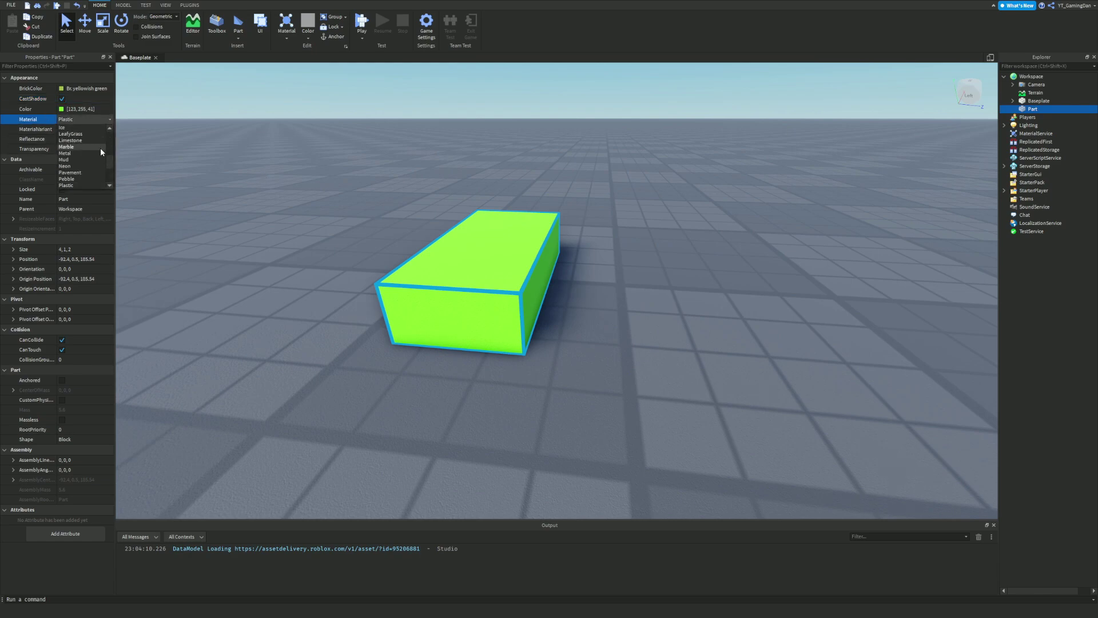
{"action": "scroll", "coordinate": [94, 159], "scroll_direction": "up", "scroll_amount": 5}
{"action": "left_click", "coordinate": [79, 128]}
{"action": "right_click_drag", "start_coordinate": [266, 129], "coordinate": [267, 129]}
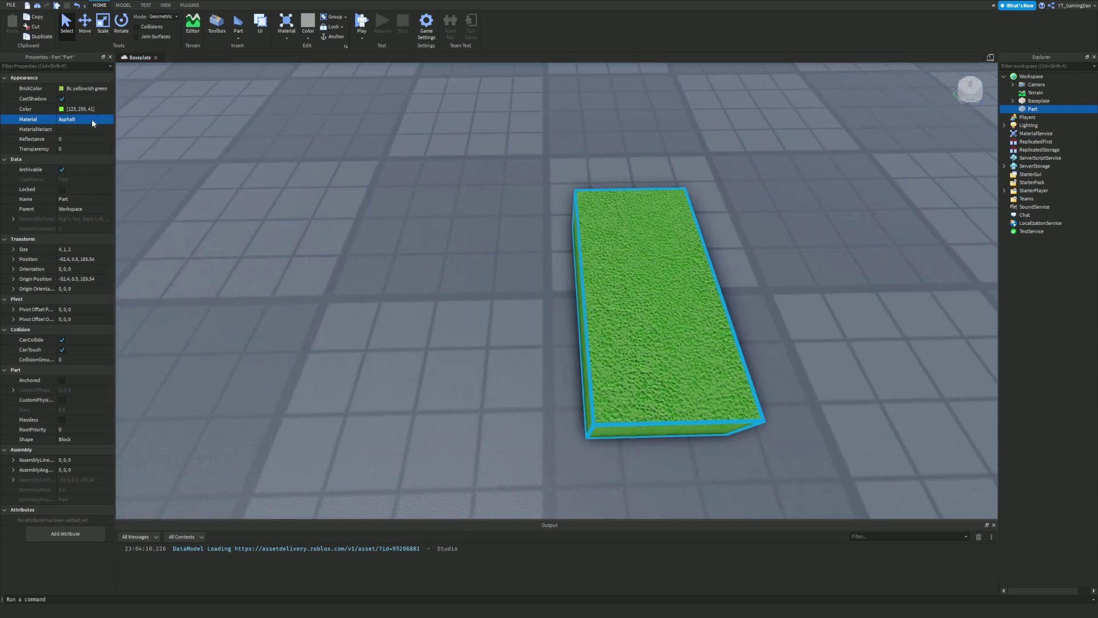
Try the DiamondPlate and Foil materials on the block.
{"action": "left_click", "coordinate": [110, 118]}
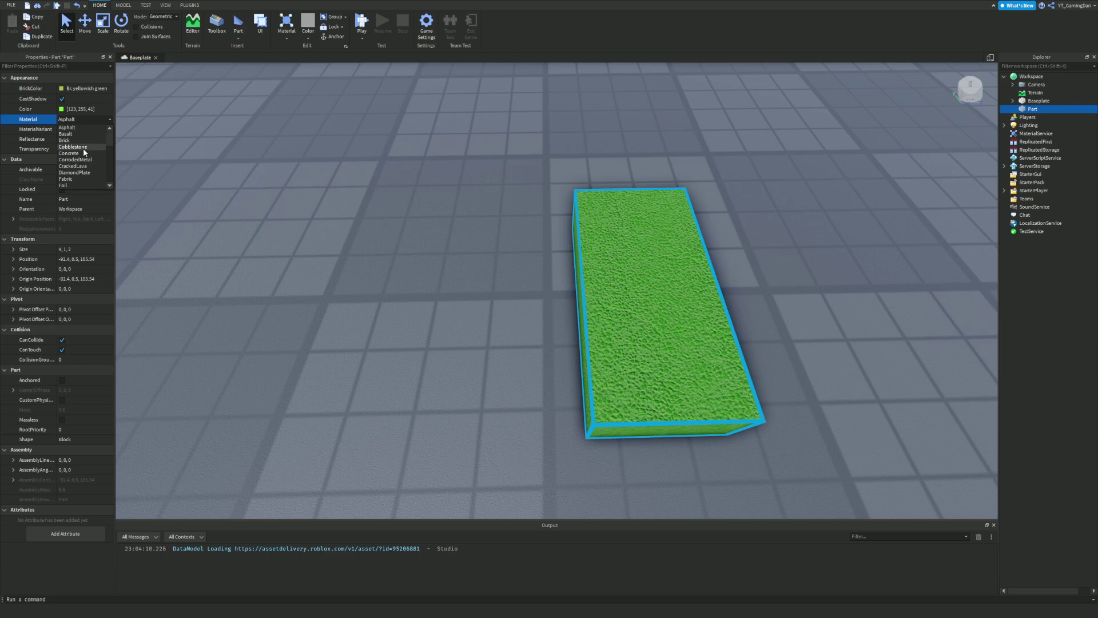
{"action": "left_click", "coordinate": [74, 172]}
{"action": "right_click_drag", "start_coordinate": [536, 212], "coordinate": [537, 213]}
{"action": "left_click", "coordinate": [108, 120]}
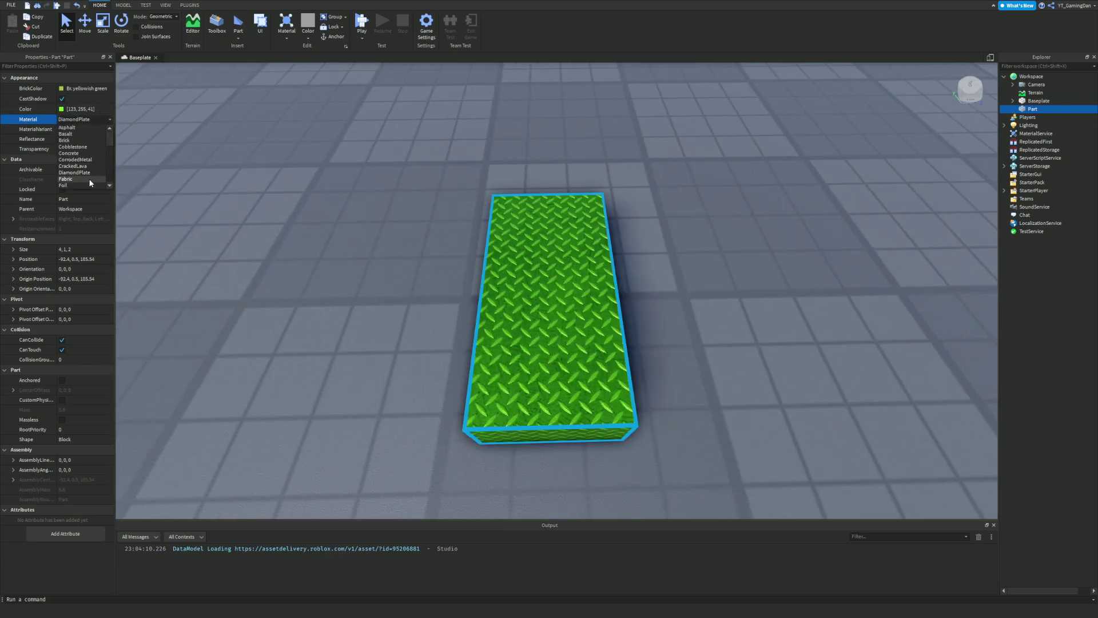
{"action": "left_click", "coordinate": [80, 166]}
Set the block's Material to SmoothPlastic and view its surface up close.
{"action": "left_click", "coordinate": [107, 122]}
{"action": "scroll", "coordinate": [81, 169], "scroll_direction": "down", "scroll_amount": 5}
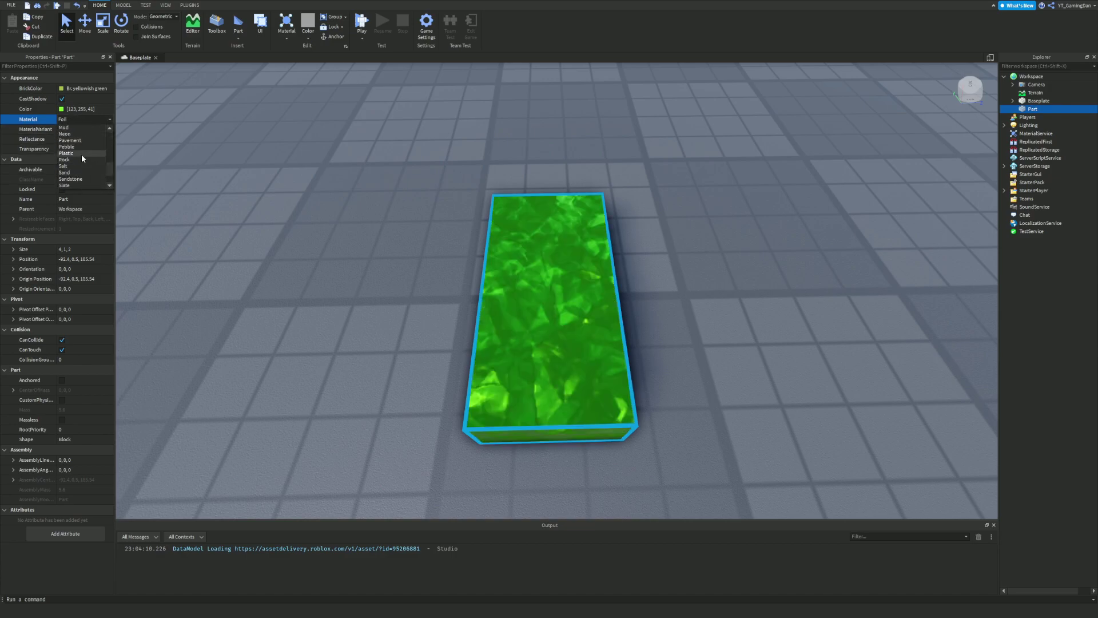
{"action": "scroll", "coordinate": [80, 169], "scroll_direction": "down", "scroll_amount": 1}
{"action": "left_click", "coordinate": [85, 173]}
{"action": "left_click", "coordinate": [310, 235]}
{"action": "right_click_drag", "start_coordinate": [311, 235], "coordinate": [312, 236]}
{"action": "key", "text": "s"}
{"action": "scroll", "coordinate": [311, 235], "scroll_direction": "up", "scroll_amount": 2}
{"action": "left_click", "coordinate": [515, 131]}
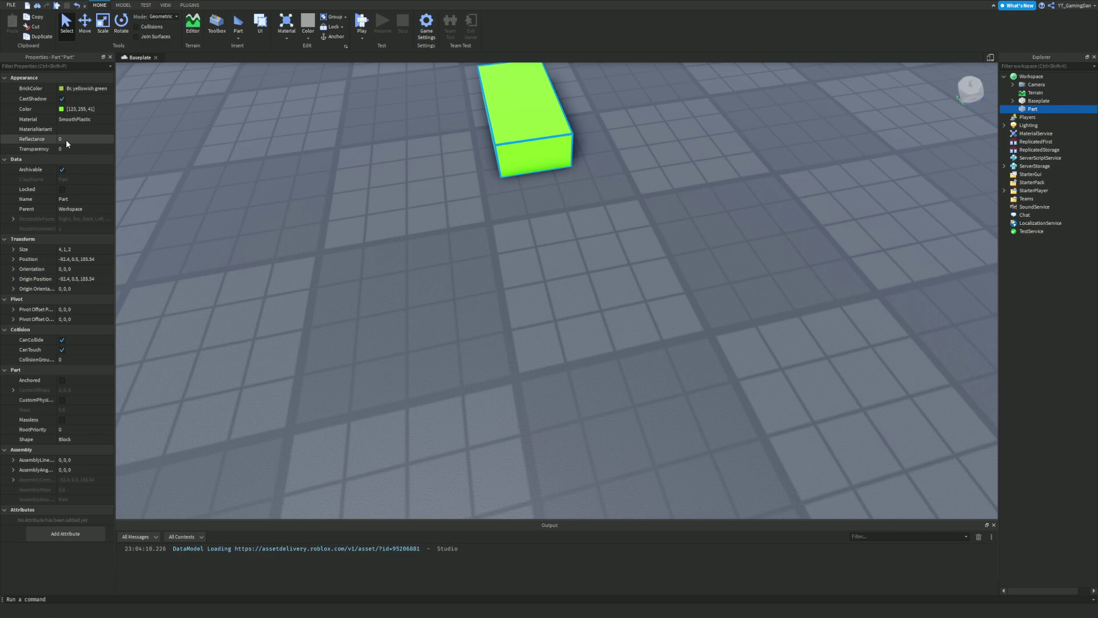
Try the maximum Reflectance on the block and view its surface from several angles.
{"action": "right_click_drag", "start_coordinate": [321, 181], "coordinate": [322, 182]}
{"action": "key", "text": "w"}
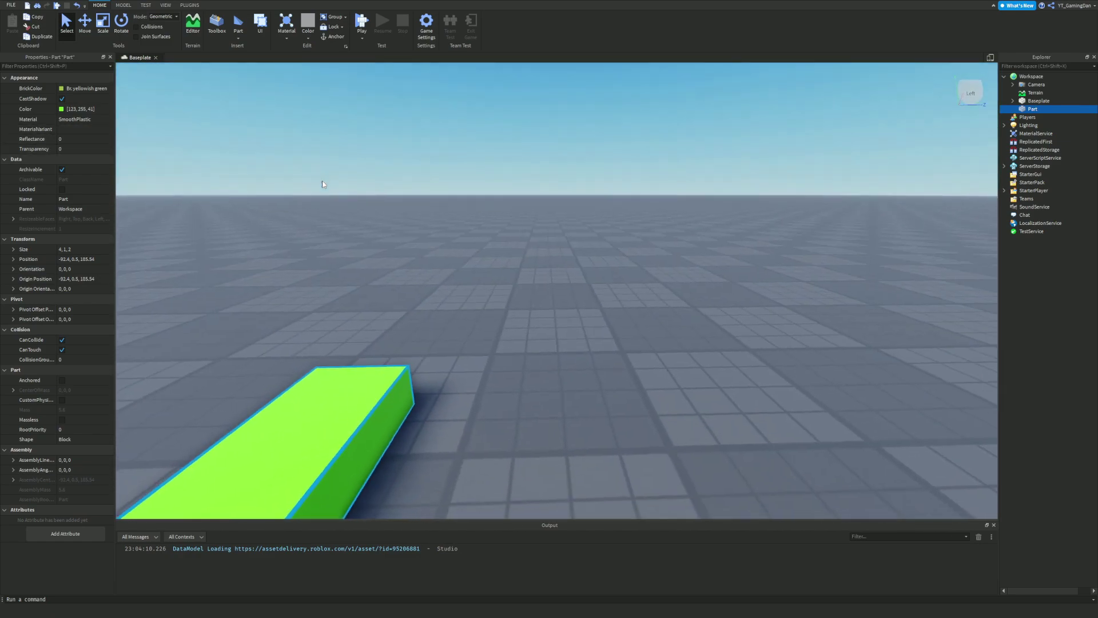
{"action": "key", "text": "f"}
{"action": "left_click", "coordinate": [91, 140]}
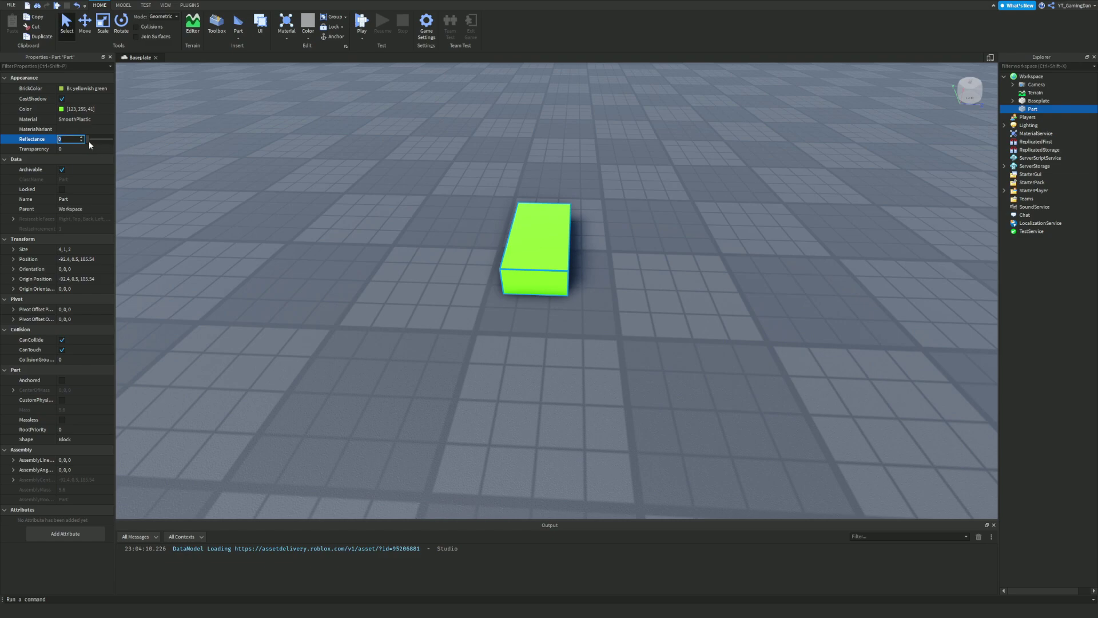
{"action": "left_click_drag", "start_coordinate": [88, 141], "coordinate": [120, 143]}
{"action": "right_click_drag", "start_coordinate": [274, 142], "coordinate": [217, 143]}
{"action": "key", "text": "w"}
{"action": "key", "text": "s"}
{"action": "right_click_drag", "start_coordinate": [399, 176], "coordinate": [400, 177]}
Try a Reflectance of 0.45 on the block and view the effect.
{"action": "left_click", "coordinate": [85, 139]}
{"action": "left_click_drag", "start_coordinate": [112, 139], "coordinate": [97, 140]}
{"action": "right_click_drag", "start_coordinate": [399, 196], "coordinate": [400, 196]}
{"action": "key", "text": "w"}
{"action": "key", "text": "s"}
{"action": "left_click", "coordinate": [83, 139]}
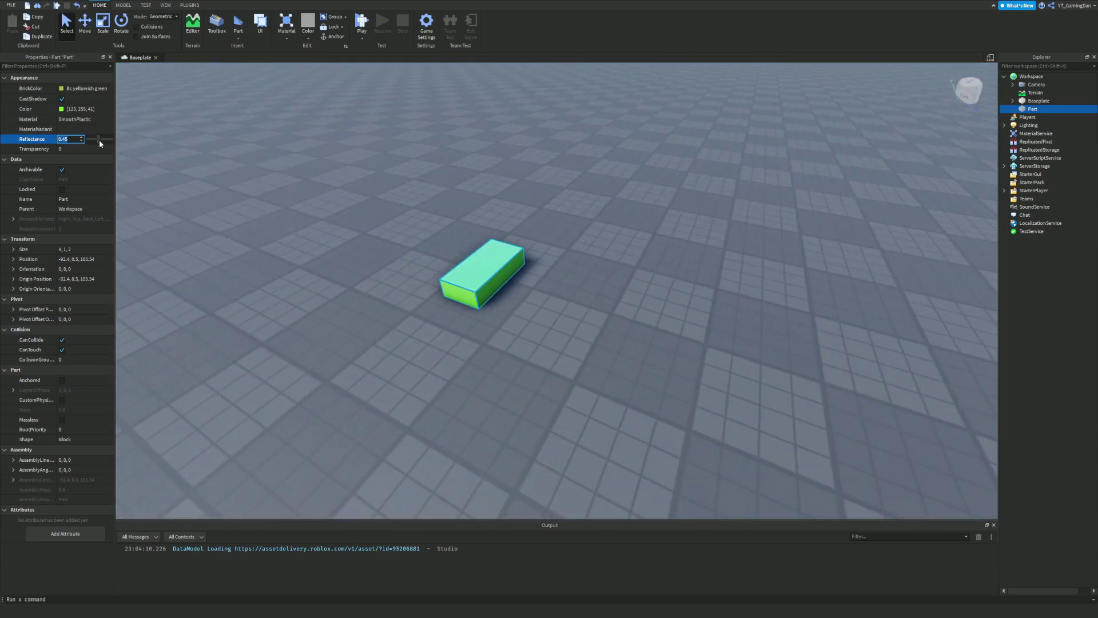
Reset the block's Reflectance to 0 and view its plain surface.
{"action": "left_click_drag", "start_coordinate": [98, 140], "coordinate": [85, 139]}
{"action": "right_click_drag", "start_coordinate": [276, 157], "coordinate": [276, 158]}
{"action": "key", "text": "w"}
{"action": "left_click", "coordinate": [212, 195]}
{"action": "right_click_drag", "start_coordinate": [212, 199], "coordinate": [212, 199]}
{"action": "key", "text": "s"}
Try a Transparency of 0.5 on the block, view it up close, and reset Transparency to 0.
{"action": "left_click", "coordinate": [455, 300]}
{"action": "left_click", "coordinate": [95, 148]}
{"action": "mouse_move", "coordinate": [87, 148]}
{"action": "left_mouse_down"}
{"action": "mouse_move", "coordinate": [151, 155]}
{"action": "mouse_move", "coordinate": [94, 156]}
{"action": "left_mouse_up"}
{"action": "right_click_drag", "start_coordinate": [251, 240], "coordinate": [251, 240]}
{"action": "key", "text": "w"}
{"action": "key", "text": "a"}
{"action": "key", "text": "d"}
{"action": "scroll", "coordinate": [251, 240], "scroll_direction": "down", "scroll_amount": 10}
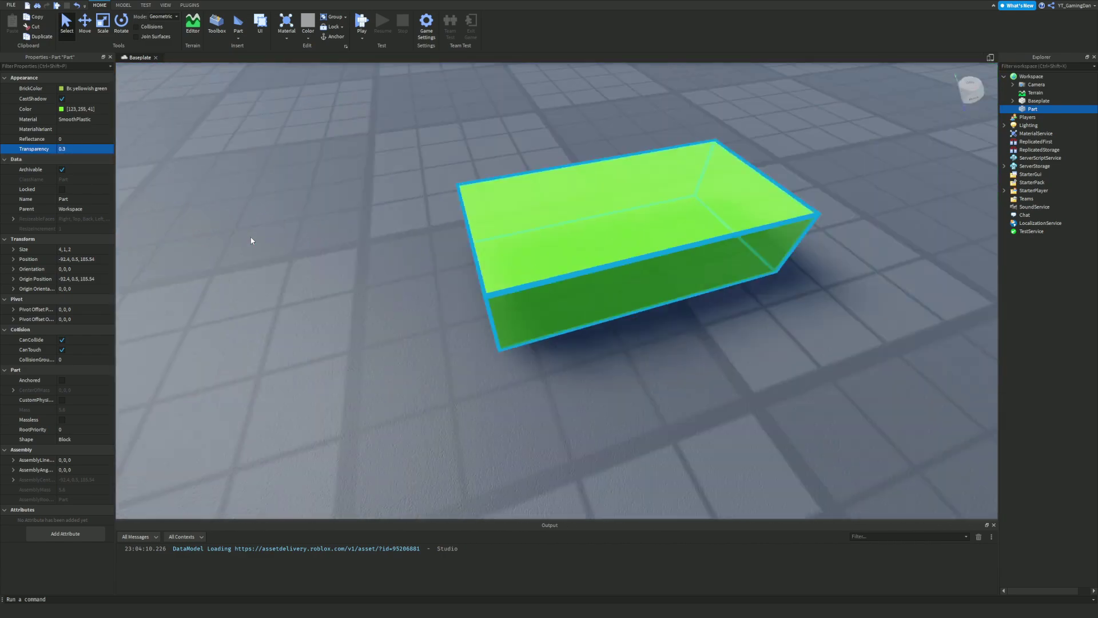
{"action": "left_click_drag", "start_coordinate": [95, 149], "coordinate": [74, 148]}
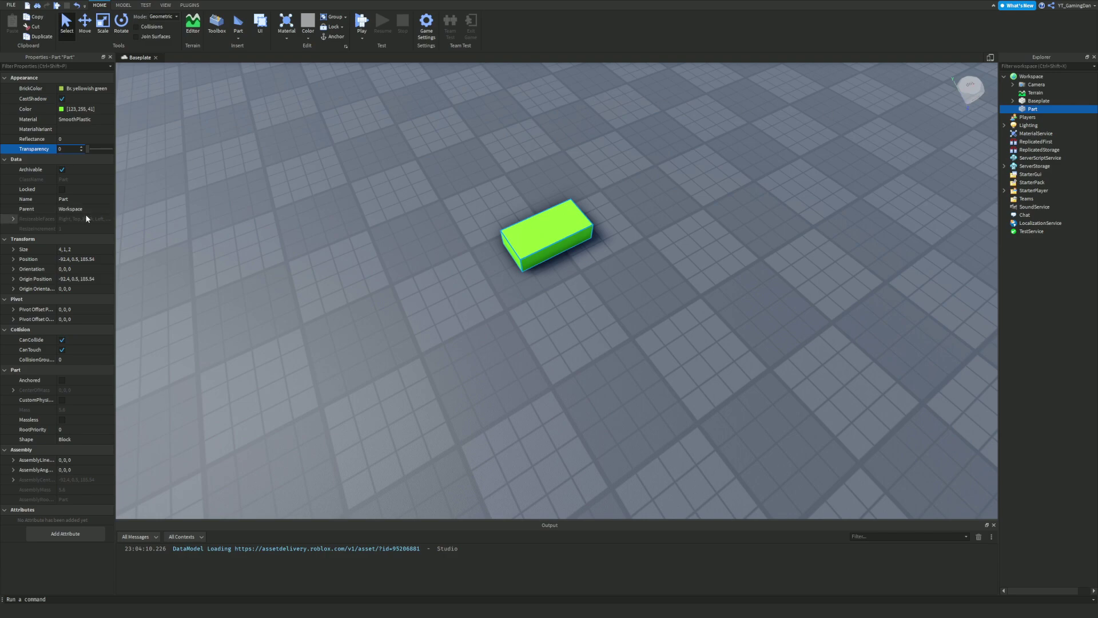
Rename the green part as block.
{"action": "left_click", "coordinate": [92, 201]}
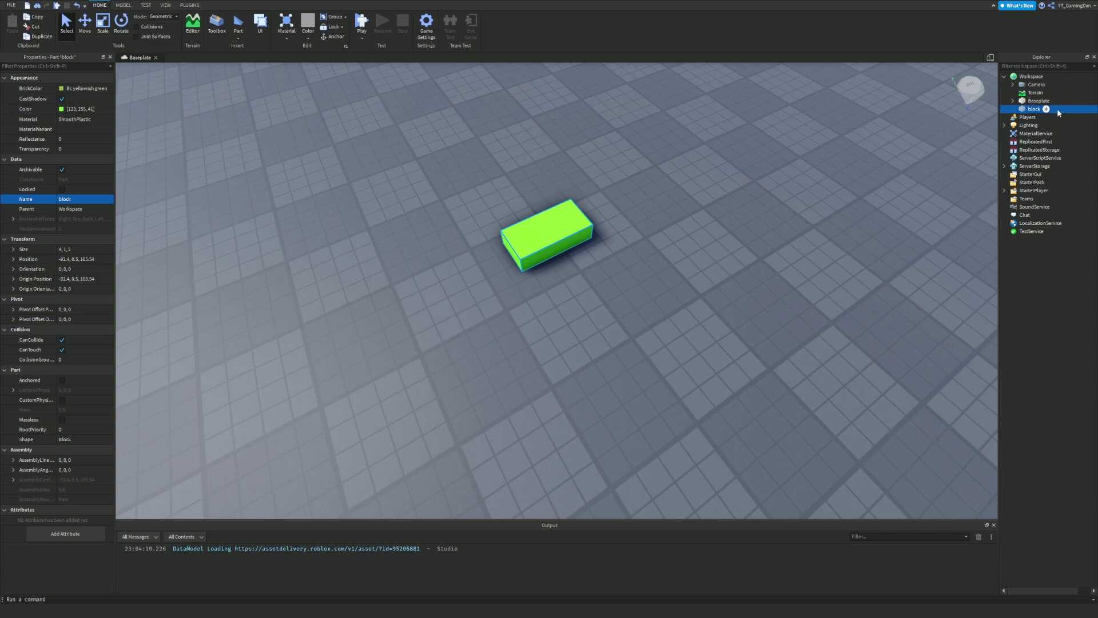
{"action": "scroll", "coordinate": [705, 117], "scroll_direction": "down", "scroll_amount": 5}
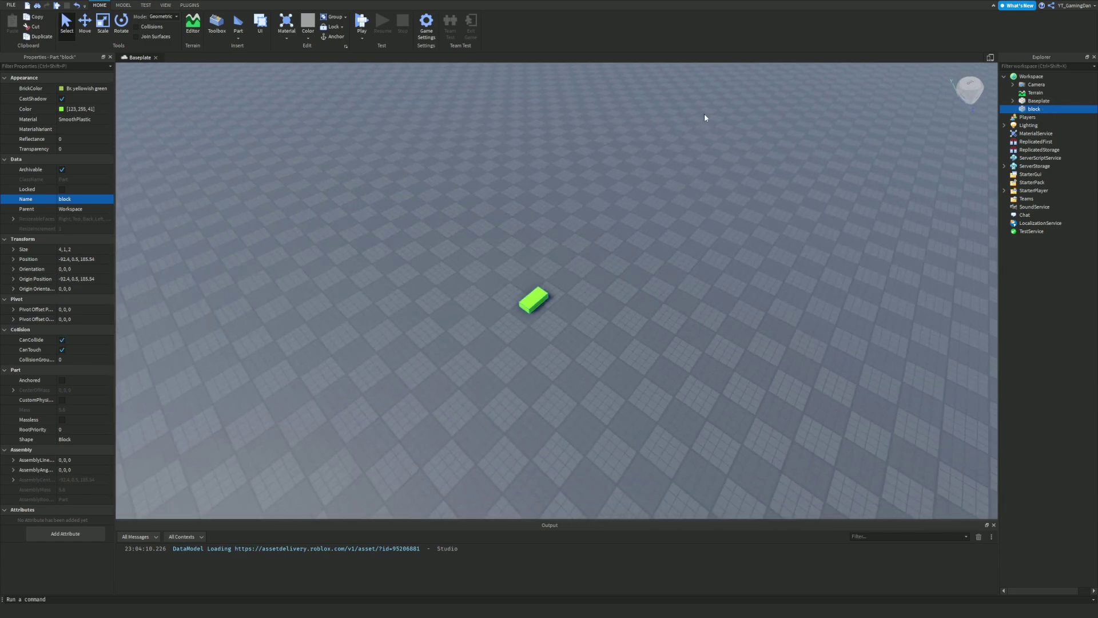
{"action": "key", "text": "s"}
{"action": "key", "text": "d"}
{"action": "key", "text": "w"}
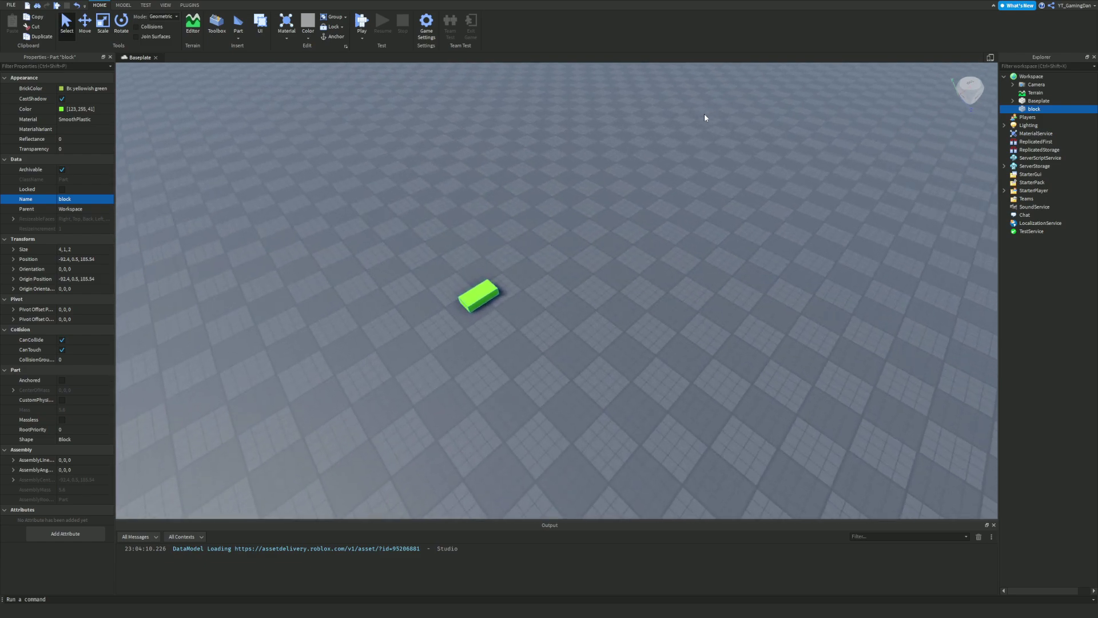
{"action": "key", "text": "a"}
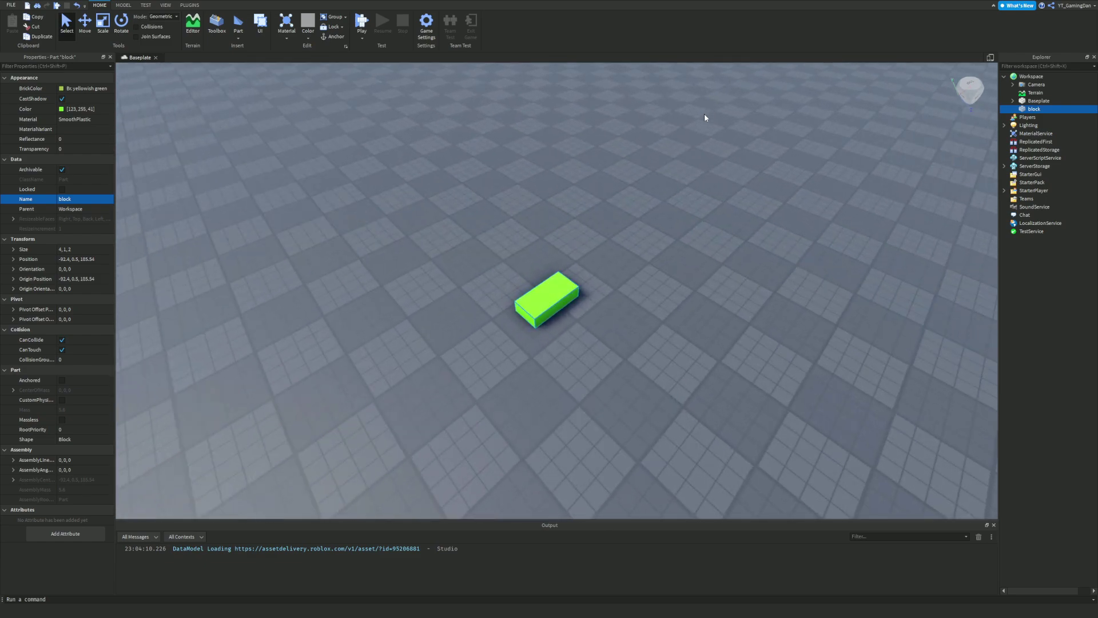
{"action": "scroll", "coordinate": [705, 117], "scroll_direction": "up", "scroll_amount": 3}
{"action": "scroll", "coordinate": [705, 117], "scroll_direction": "down", "scroll_amount": 5}
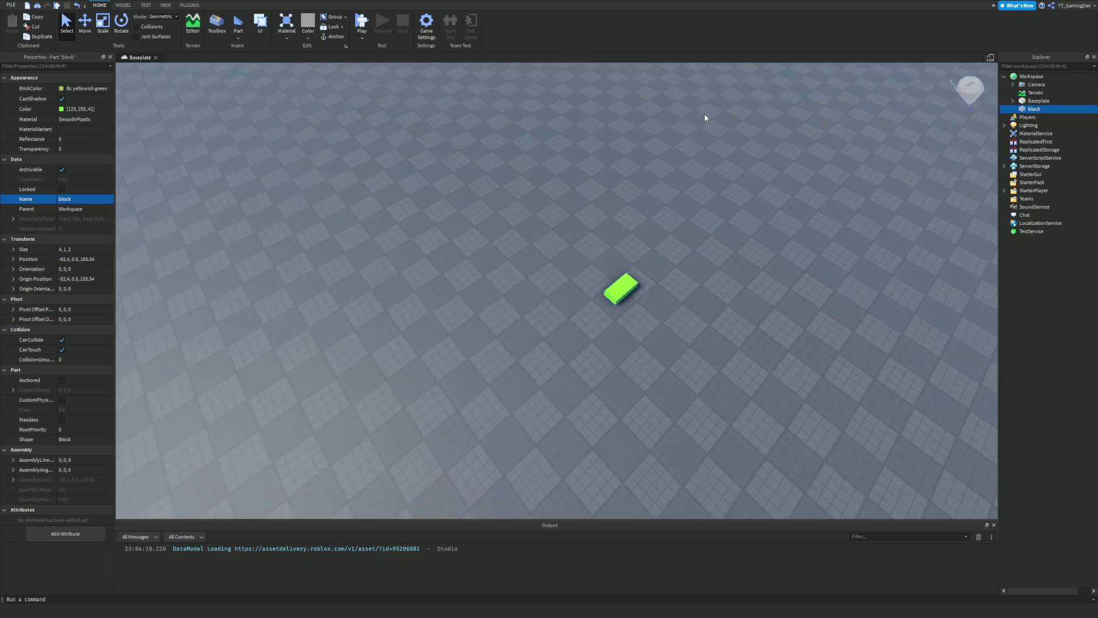
{"action": "key", "text": "w"}
{"action": "right_click_drag", "start_coordinate": [652, 182], "coordinate": [652, 183]}
{"action": "key", "text": "s"}
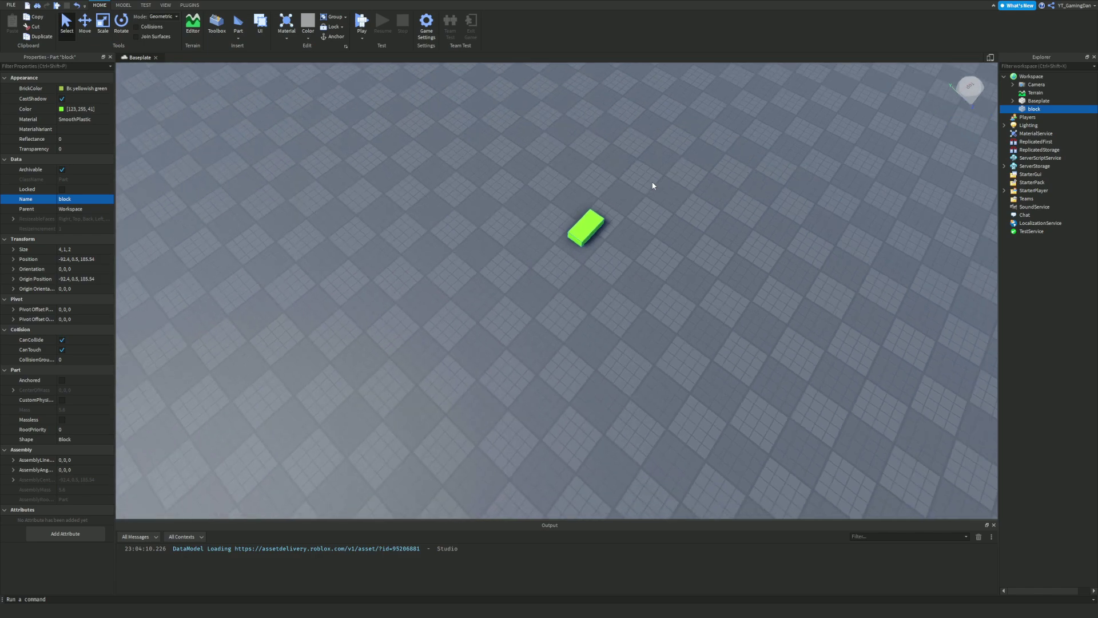
{"action": "key", "text": "d"}
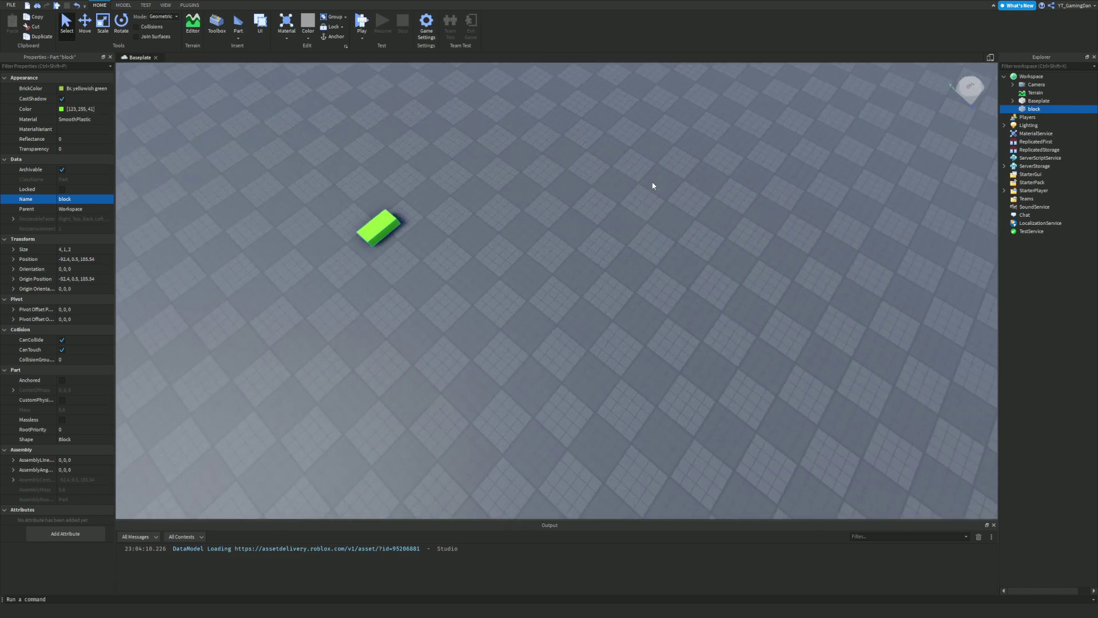
{"action": "key", "text": "a"}
{"action": "key", "text": "w"}
{"action": "key", "text": "s"}
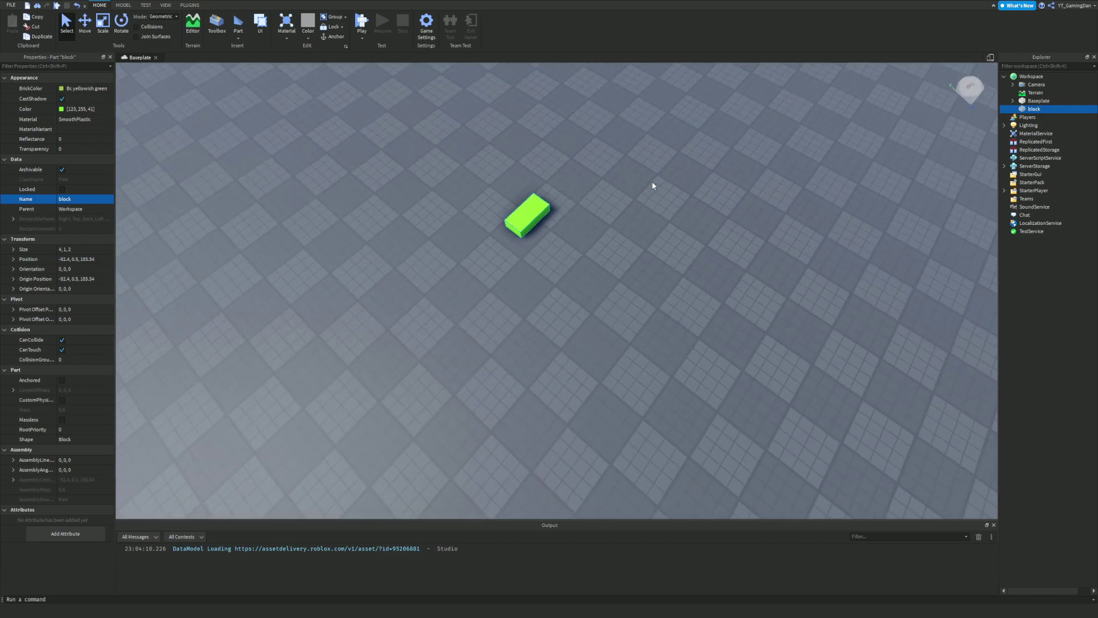
{"action": "key", "text": "w"}
{"action": "key", "text": "a"}
{"action": "right_click_drag", "start_coordinate": [641, 179], "coordinate": [640, 179]}
{"action": "key", "text": "d"}
{"action": "key", "text": "w"}
{"action": "key", "text": "s"}
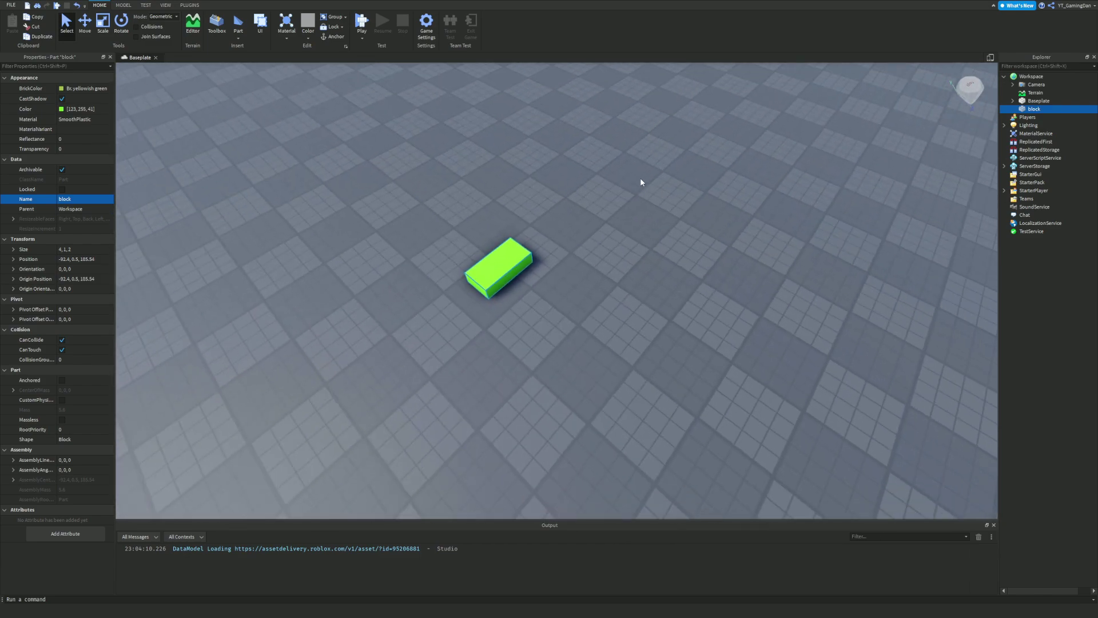
Set the block's Size to 2 on X, 3 on Y and 4 on Z.
{"action": "key", "text": "w"}
{"action": "key", "text": "w"}
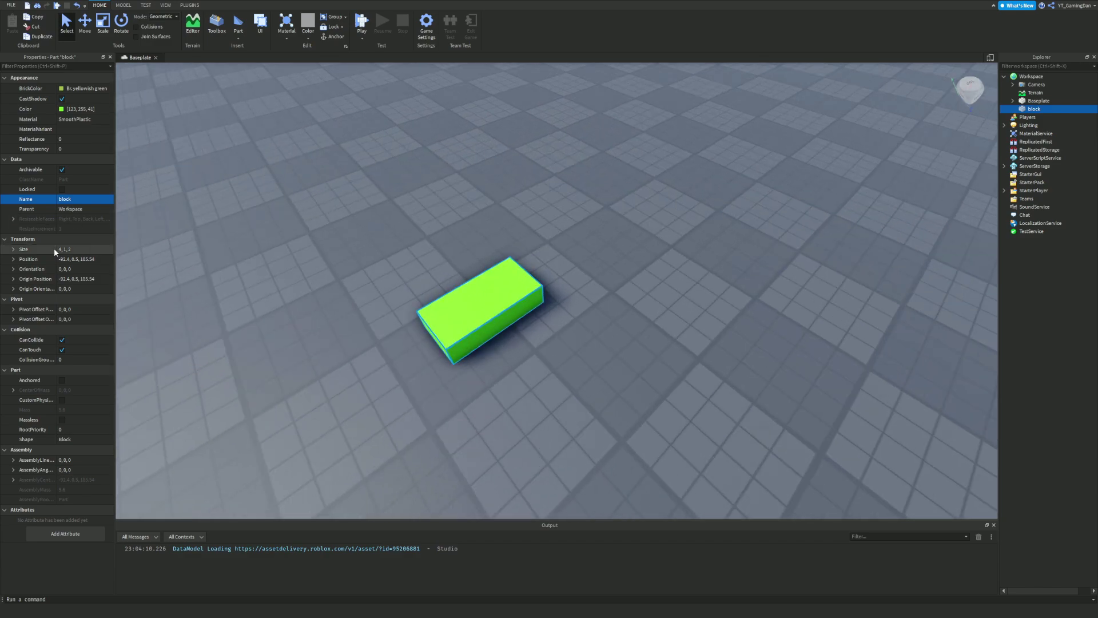
{"action": "left_click", "coordinate": [11, 251]}
{"action": "left_click", "coordinate": [85, 261]}
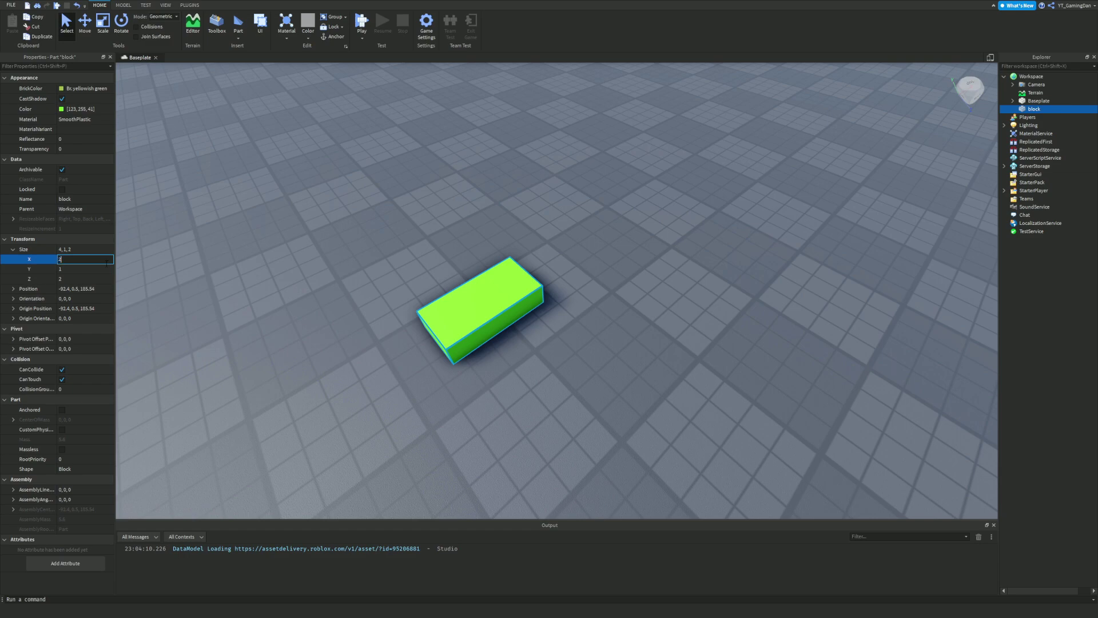
{"action": "type", "text": "2"}
{"action": "key", "text": "Return"}
{"action": "left_click", "coordinate": [93, 269]}
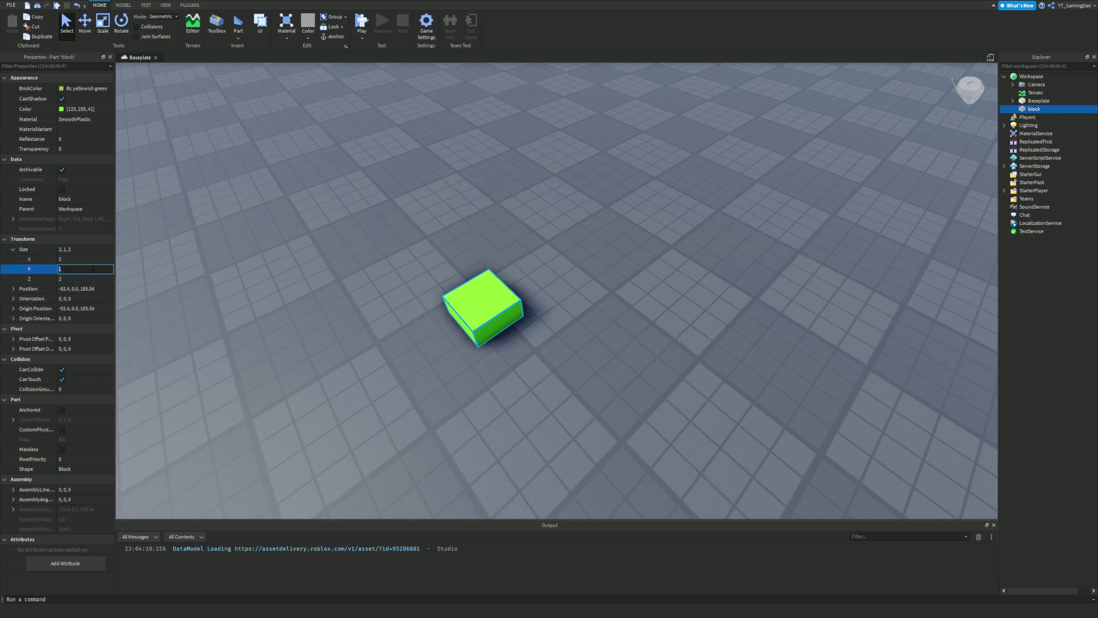
{"action": "key", "text": "Return"}
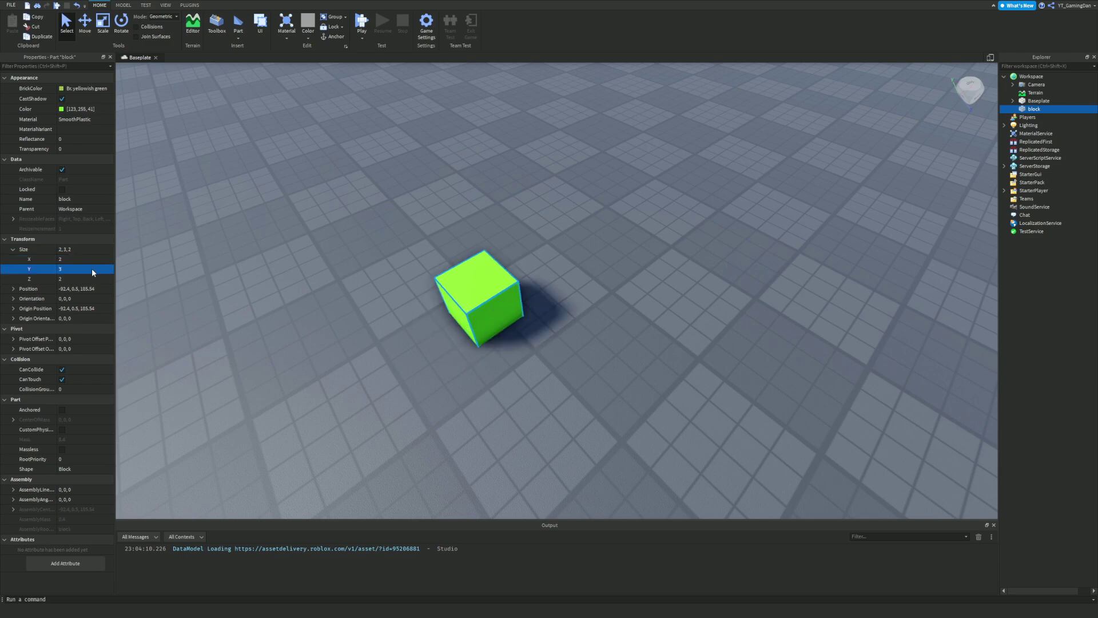
{"action": "left_click", "coordinate": [79, 282]}
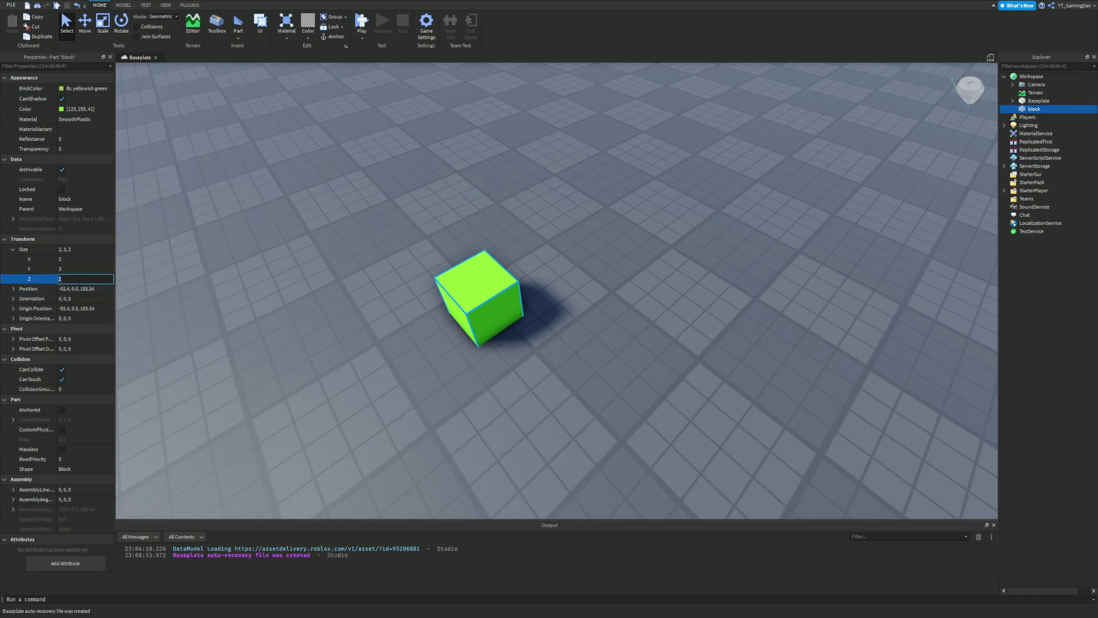
{"action": "type", "text": "4"}
{"action": "key", "text": "Return"}
View the scene from the front and back using the view selector cube.
{"action": "right_click_drag", "start_coordinate": [397, 218], "coordinate": [892, 121]}
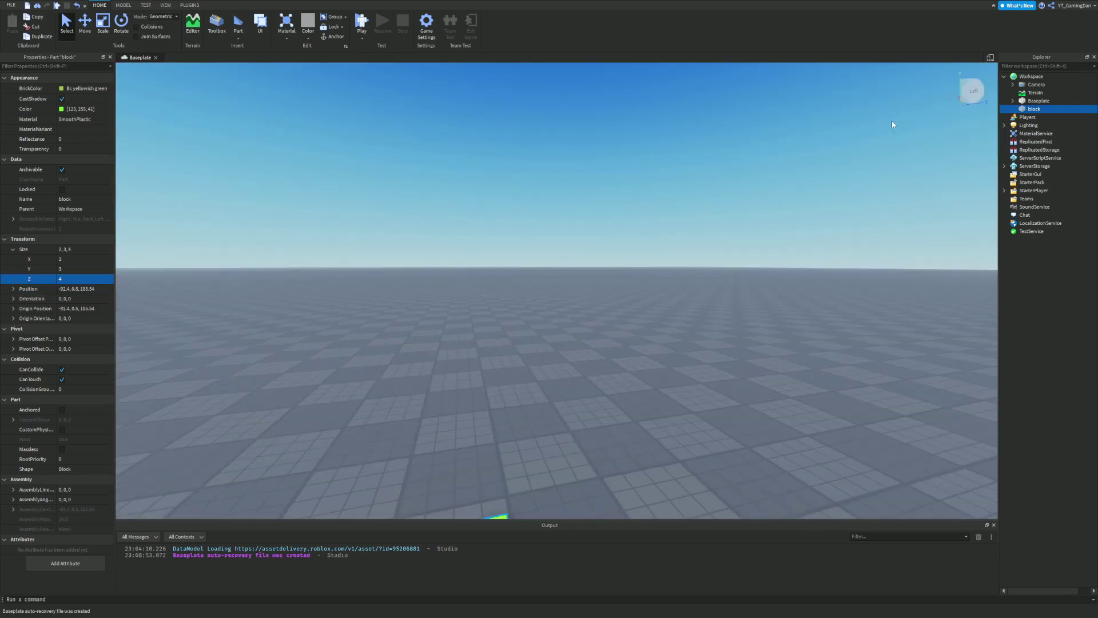
{"action": "left_click", "coordinate": [972, 91]}
{"action": "left_click", "coordinate": [952, 90]}
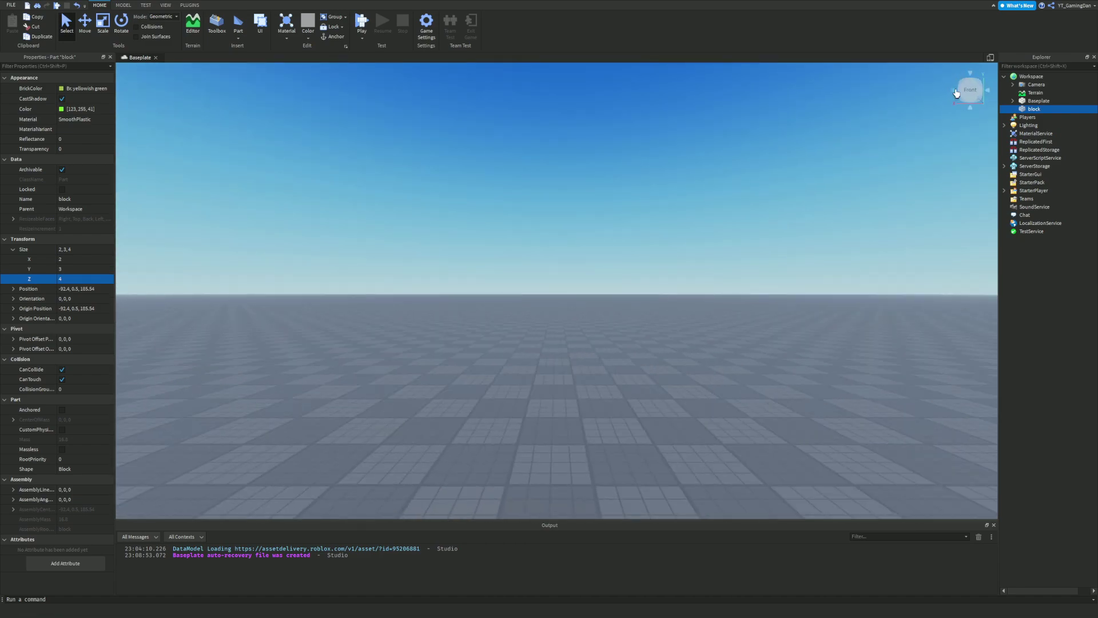
{"action": "left_click", "coordinate": [952, 90]}
{"action": "left_click", "coordinate": [952, 92]}
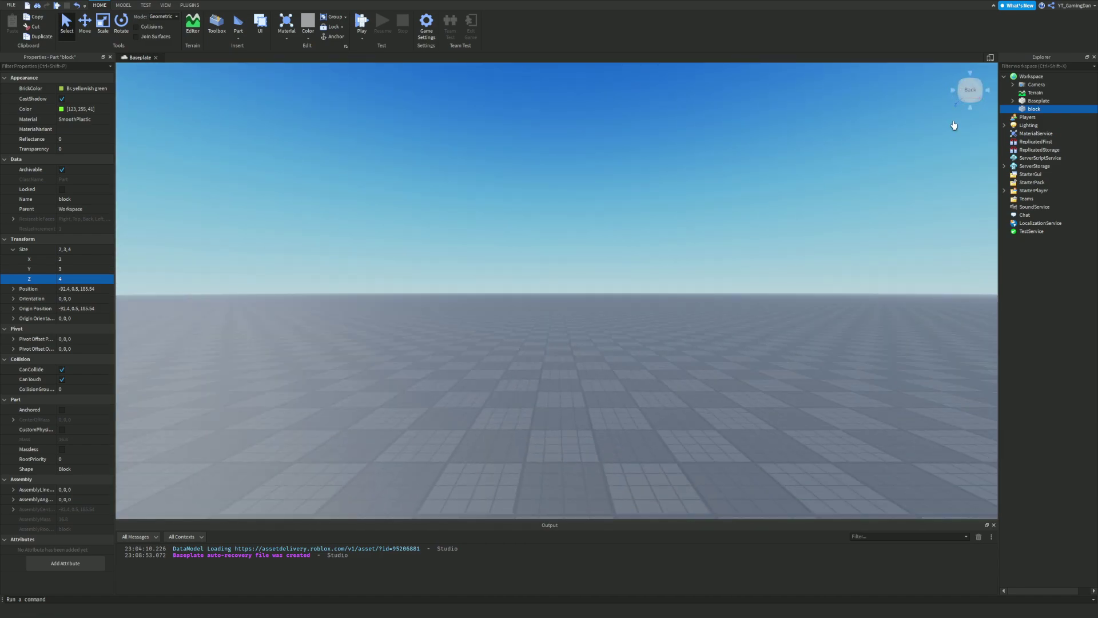
{"action": "mouse_move", "coordinate": [968, 98]}
{"action": "left_mouse_down"}
{"action": "mouse_move", "coordinate": [707, 227]}
{"action": "mouse_move", "coordinate": [877, 121]}
{"action": "mouse_move", "coordinate": [972, 84]}
{"action": "left_mouse_up"}
{"action": "left_click", "coordinate": [956, 114]}
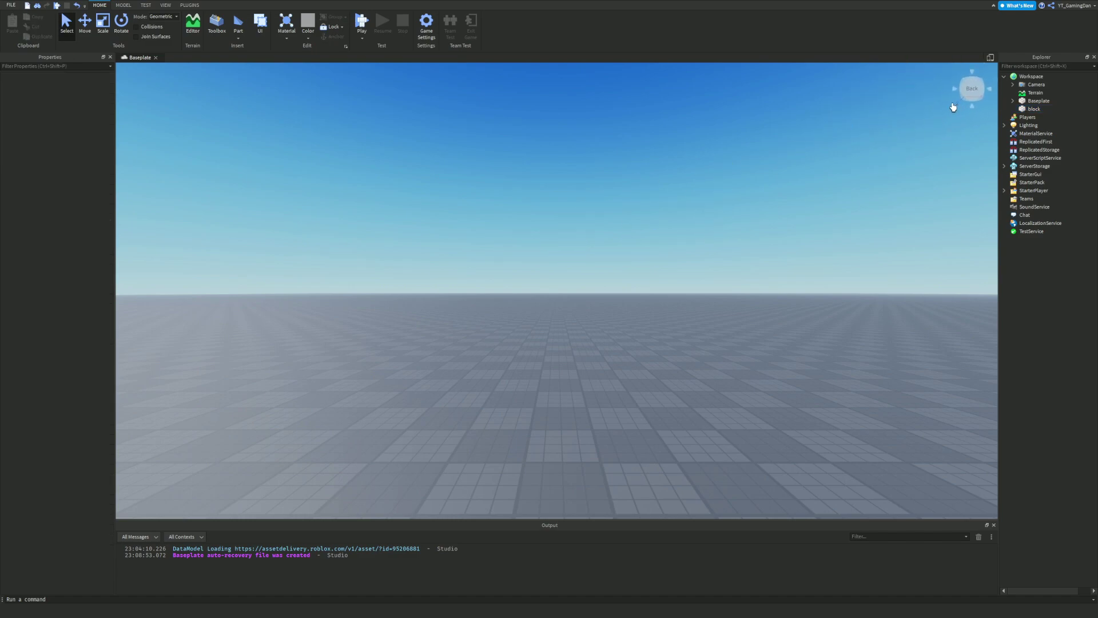
Select the block and stretch it along the X axis with the Scale tool to about 8.46 studs.
{"action": "right_click_drag", "start_coordinate": [906, 170], "coordinate": [882, 184]}
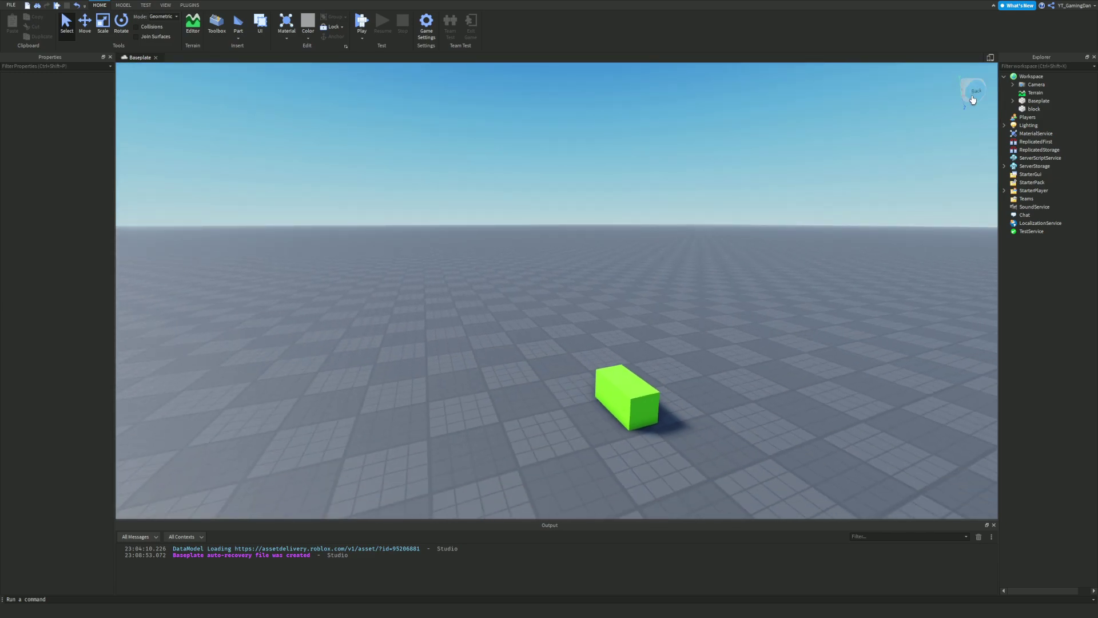
{"action": "right_click_drag", "start_coordinate": [784, 202], "coordinate": [785, 203]}
{"action": "right_click_drag", "start_coordinate": [614, 179], "coordinate": [614, 179]}
{"action": "right_click_drag", "start_coordinate": [634, 259], "coordinate": [570, 334]}
{"action": "left_click", "coordinate": [596, 271]}
{"action": "right_click_drag", "start_coordinate": [703, 241], "coordinate": [703, 241]}
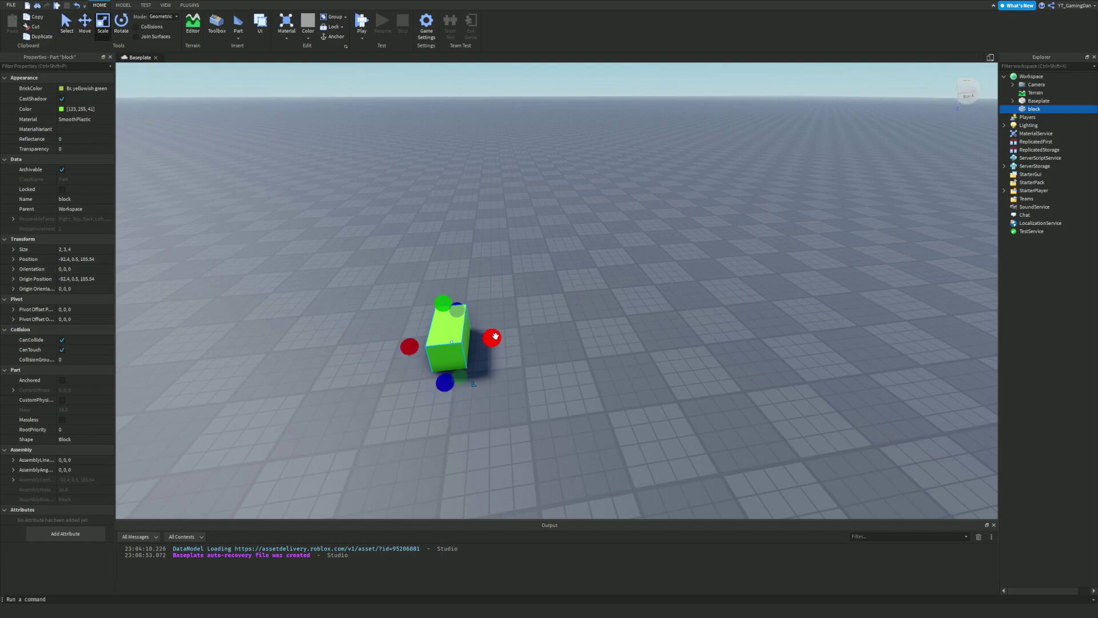
{"action": "left_click_drag", "start_coordinate": [495, 336], "coordinate": [575, 327]}
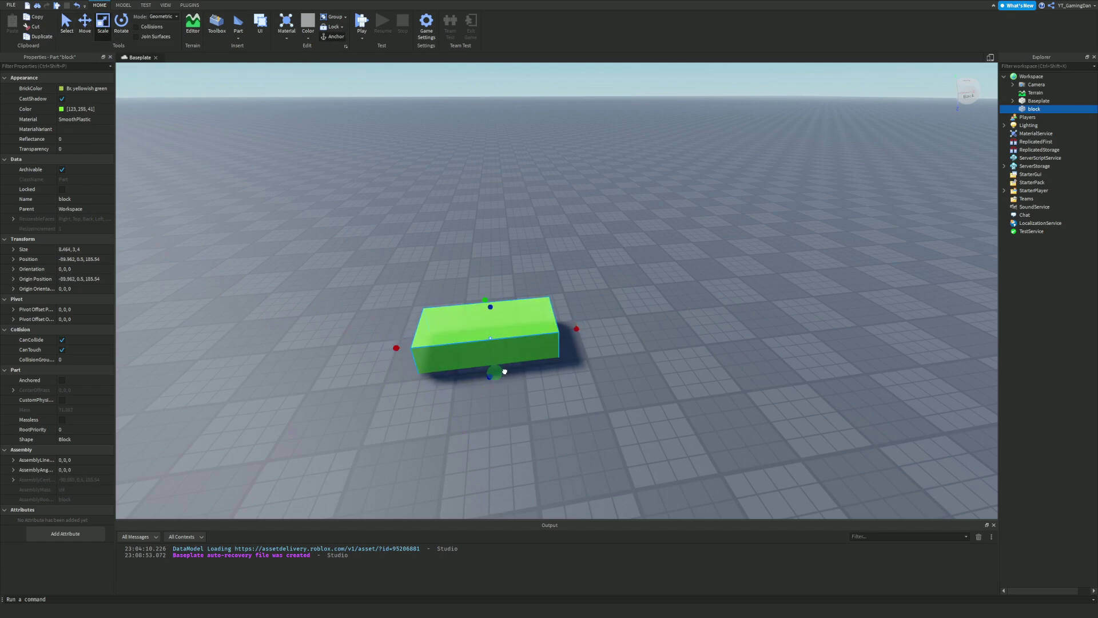
Scale the block to about 2.06 studs high on Y and about 9.05 studs on Z.
{"action": "left_click_drag", "start_coordinate": [514, 363], "coordinate": [493, 402]}
{"action": "right_click_drag", "start_coordinate": [527, 319], "coordinate": [529, 320]}
{"action": "left_click_drag", "start_coordinate": [521, 348], "coordinate": [570, 354]}
{"action": "left_click", "coordinate": [583, 412]}
{"action": "scroll", "coordinate": [590, 398], "scroll_direction": "up", "scroll_amount": 3}
{"action": "right_click_drag", "start_coordinate": [591, 398], "coordinate": [595, 391]}
{"action": "scroll", "coordinate": [596, 391], "scroll_direction": "down", "scroll_amount": 3}
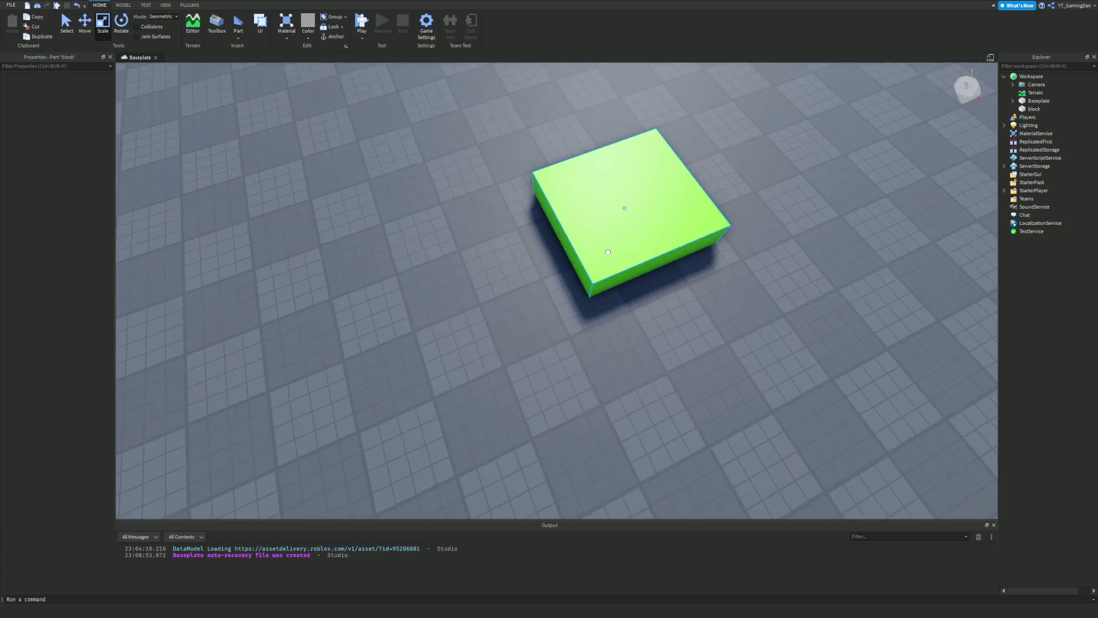
Set the block's Position to 0 on X and Z and focus the camera on it.
{"action": "left_click", "coordinate": [607, 254]}
{"action": "key", "text": "f"}
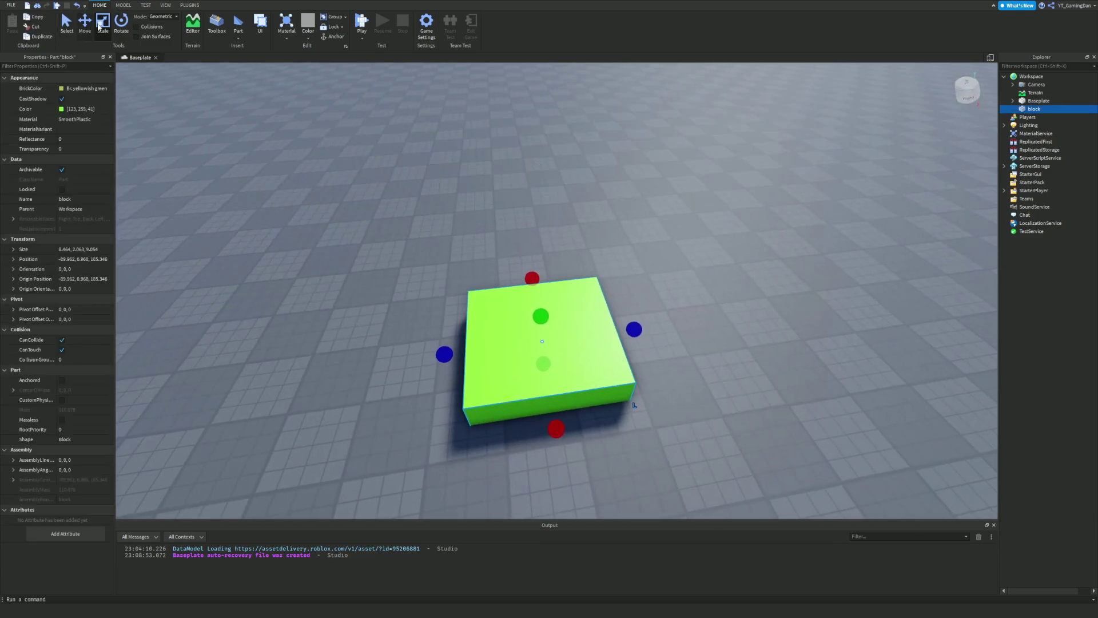
{"action": "scroll", "coordinate": [366, 166], "scroll_direction": "up", "scroll_amount": 3}
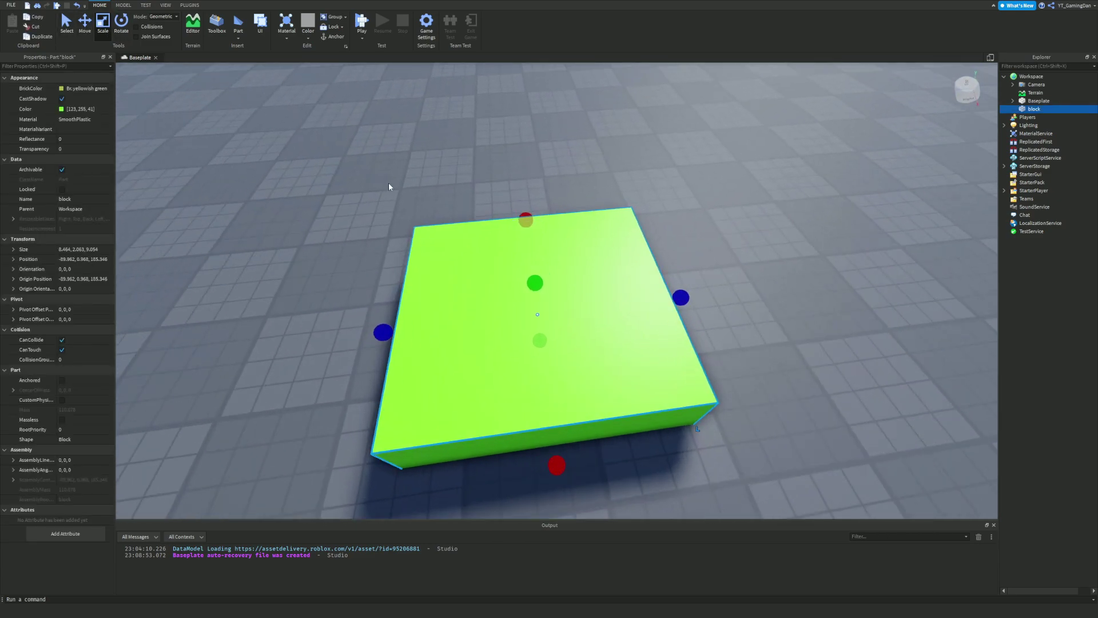
{"action": "left_click", "coordinate": [13, 259]}
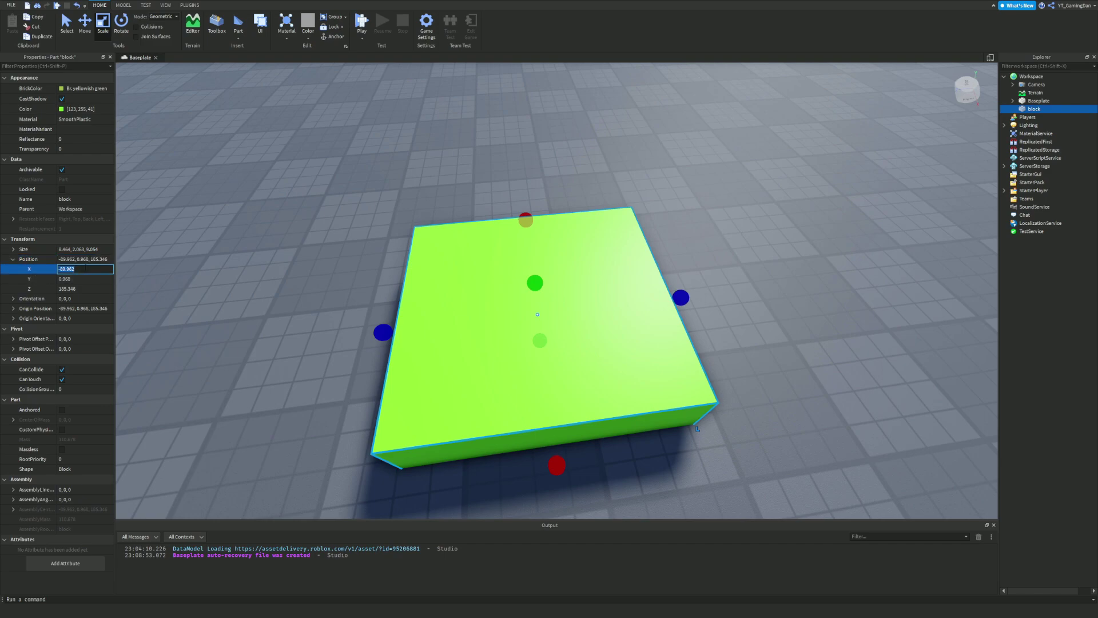
{"action": "left_click", "coordinate": [86, 267]}
{"action": "type", "text": "0"}
{"action": "left_click", "coordinate": [102, 287]}
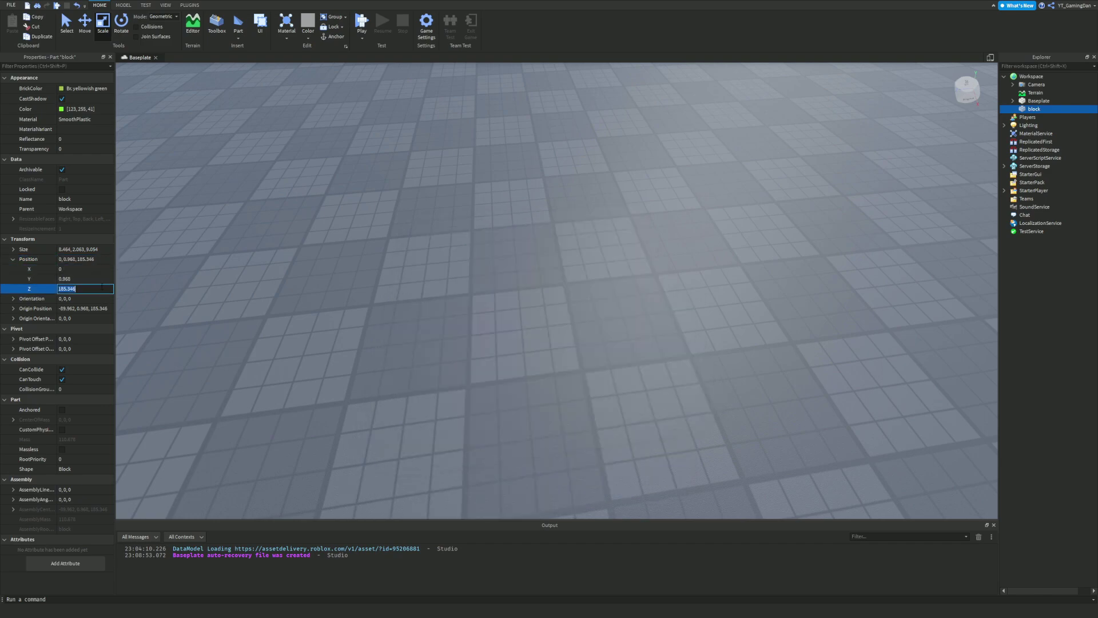
{"action": "right_click_drag", "start_coordinate": [482, 209], "coordinate": [481, 209]}
{"action": "key", "text": "f"}
Shift the block with the Move tool to about 0.53 on Z, and slide it along the X axis.
{"action": "left_click", "coordinate": [84, 24]}
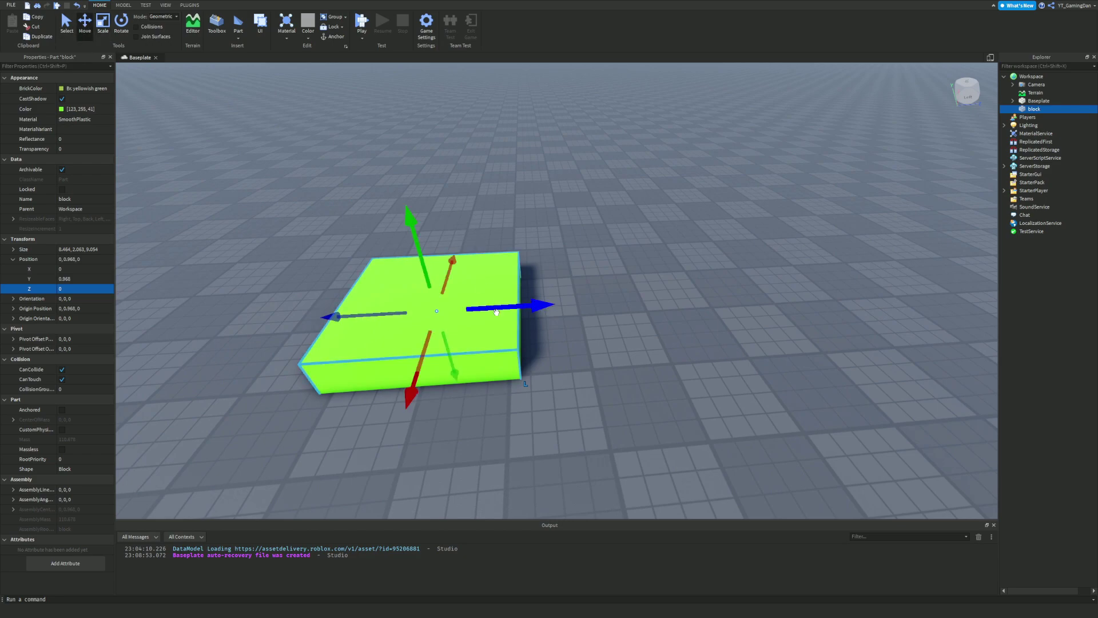
{"action": "mouse_move", "coordinate": [503, 307]}
{"action": "left_mouse_down"}
{"action": "mouse_move", "coordinate": [492, 308]}
{"action": "mouse_move", "coordinate": [513, 307]}
{"action": "left_mouse_up"}
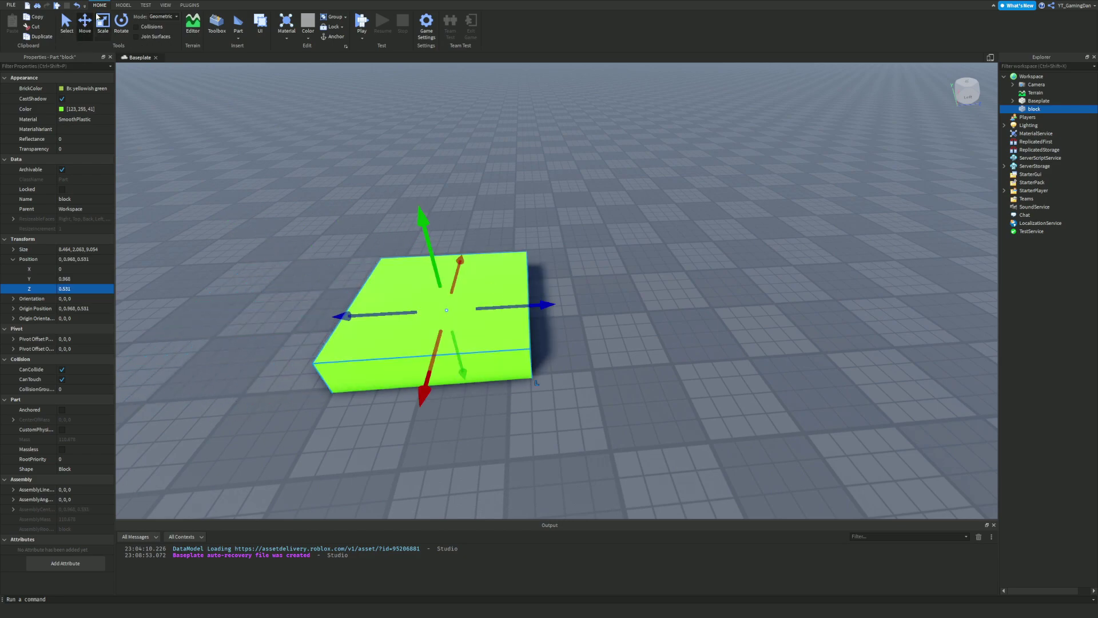
{"action": "left_click_drag", "start_coordinate": [445, 362], "coordinate": [402, 427]}
{"action": "key", "text": "a"}
{"action": "right_click_drag", "start_coordinate": [469, 343], "coordinate": [479, 309]}
{"action": "key", "text": "a"}
{"action": "key", "text": "d"}
{"action": "scroll", "coordinate": [629, 189], "scroll_direction": "up", "scroll_amount": 2}
{"action": "scroll", "coordinate": [601, 174], "scroll_direction": "down", "scroll_amount": 3}
{"action": "right_click_drag", "start_coordinate": [514, 276], "coordinate": [514, 276]}
Raise the block to about 2.42 on Y and slide it to about 2.41 on Z.
{"action": "left_click_drag", "start_coordinate": [506, 327], "coordinate": [511, 310]}
{"action": "left_click_drag", "start_coordinate": [591, 275], "coordinate": [644, 292]}
{"action": "right_click_drag", "start_coordinate": [625, 232], "coordinate": [624, 227]}
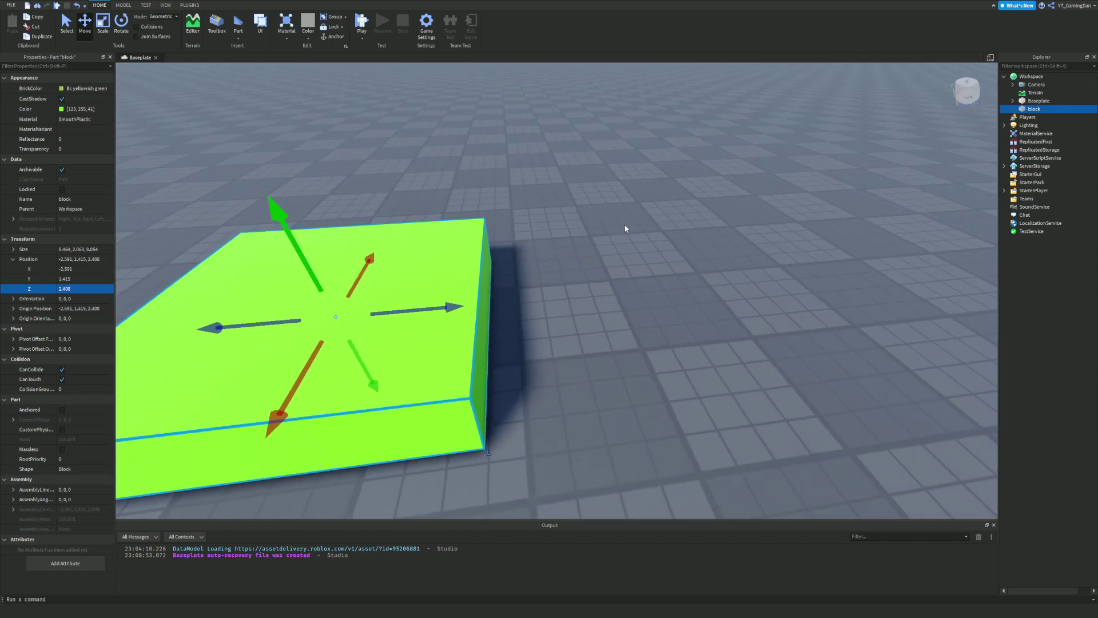
{"action": "scroll", "coordinate": [624, 226], "scroll_direction": "down", "scroll_amount": 3}
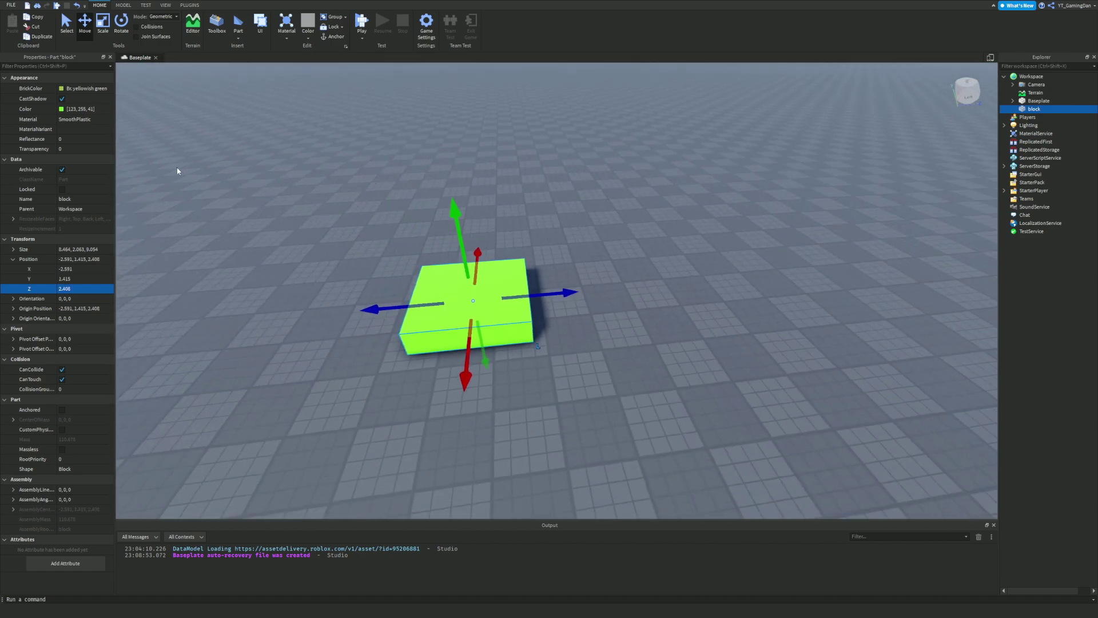
Reposition the green block freely on the baseplate with the Select tool, to about -3.6 on X and -1.05 on Z.
{"action": "left_click", "coordinate": [65, 23]}
{"action": "left_click_drag", "start_coordinate": [474, 302], "coordinate": [452, 350]}
{"action": "left_click", "coordinate": [589, 302]}
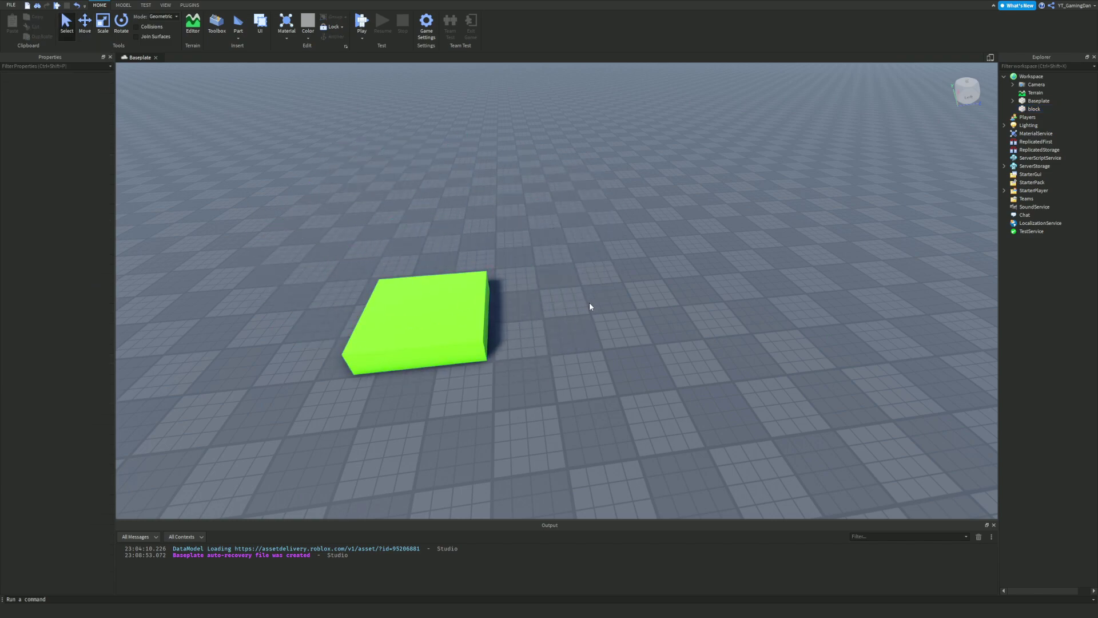
{"action": "right_click_drag", "start_coordinate": [589, 302], "coordinate": [572, 313]}
{"action": "scroll", "coordinate": [572, 313], "scroll_direction": "up", "scroll_amount": 3}
Try tilting the green block by setting its X orientation to 40, and undo that change.
{"action": "left_click", "coordinate": [459, 294]}
{"action": "left_click", "coordinate": [13, 269]}
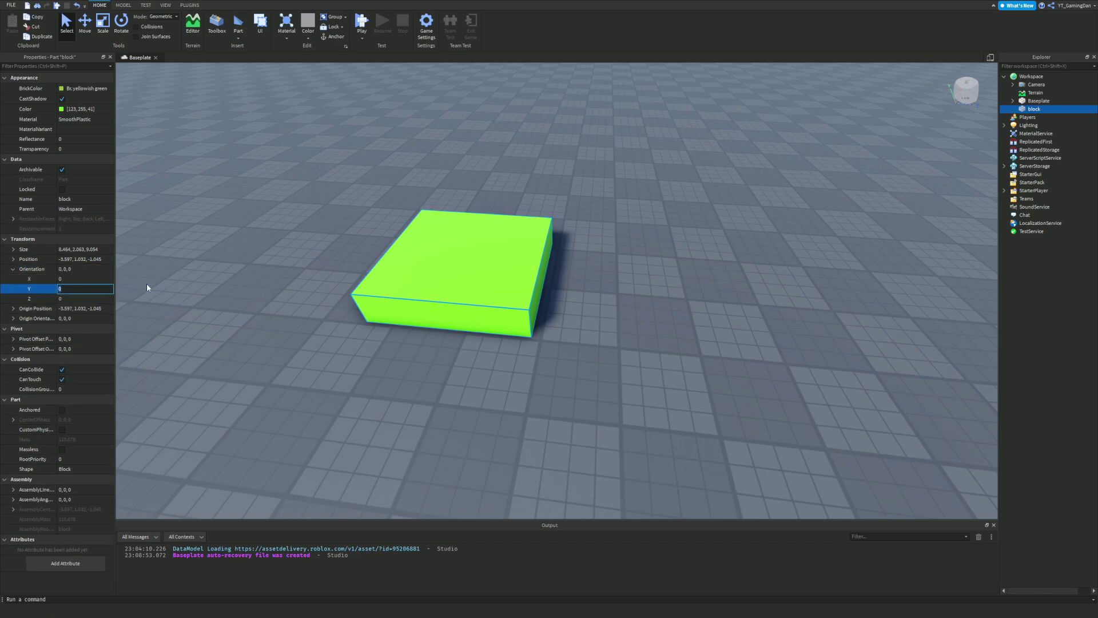
{"action": "key", "text": "Return"}
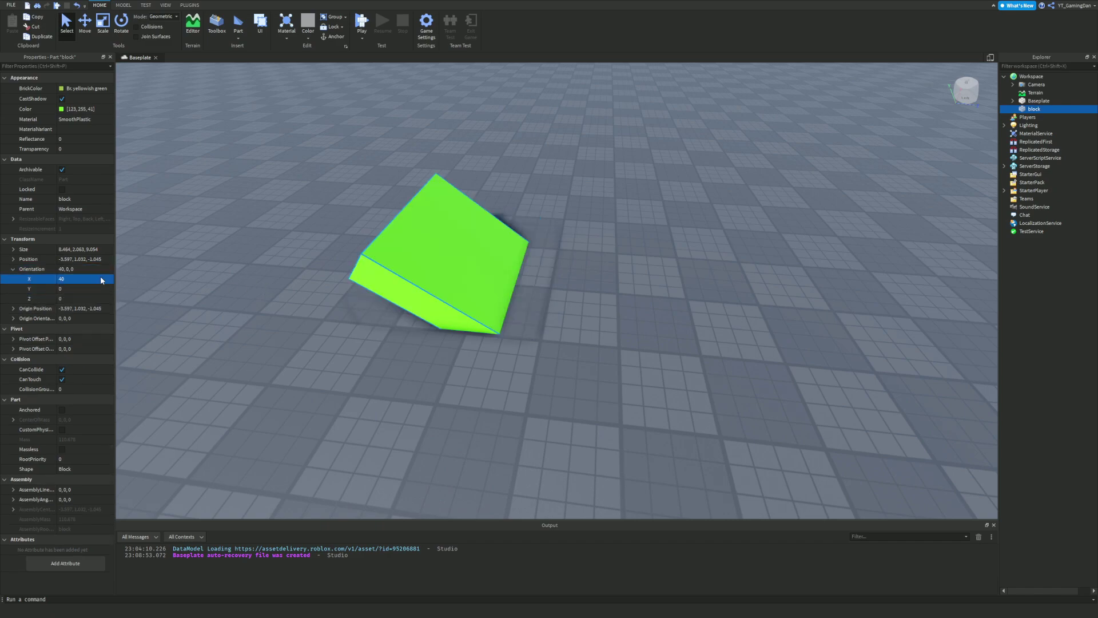
{"action": "scroll", "coordinate": [249, 254], "scroll_direction": "up", "scroll_amount": 5}
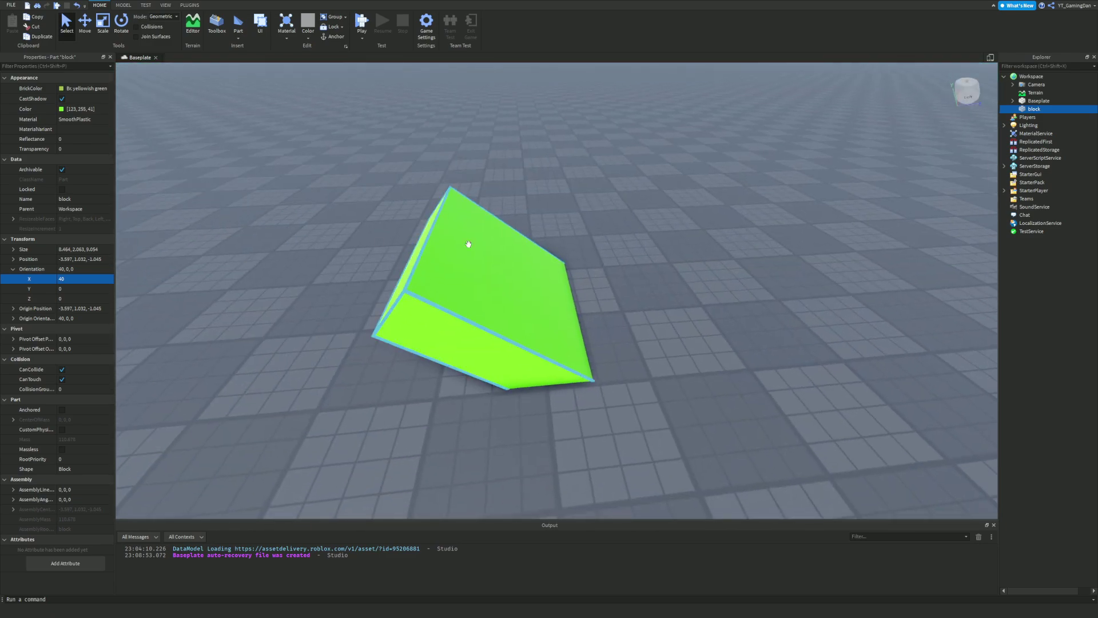
{"action": "key", "text": "ctrl+z"}
Set the block's Orientation to 50 on Y and 30 on Z.
{"action": "left_click", "coordinate": [77, 290]}
{"action": "type", "text": "50"}
{"action": "key", "text": "Return"}
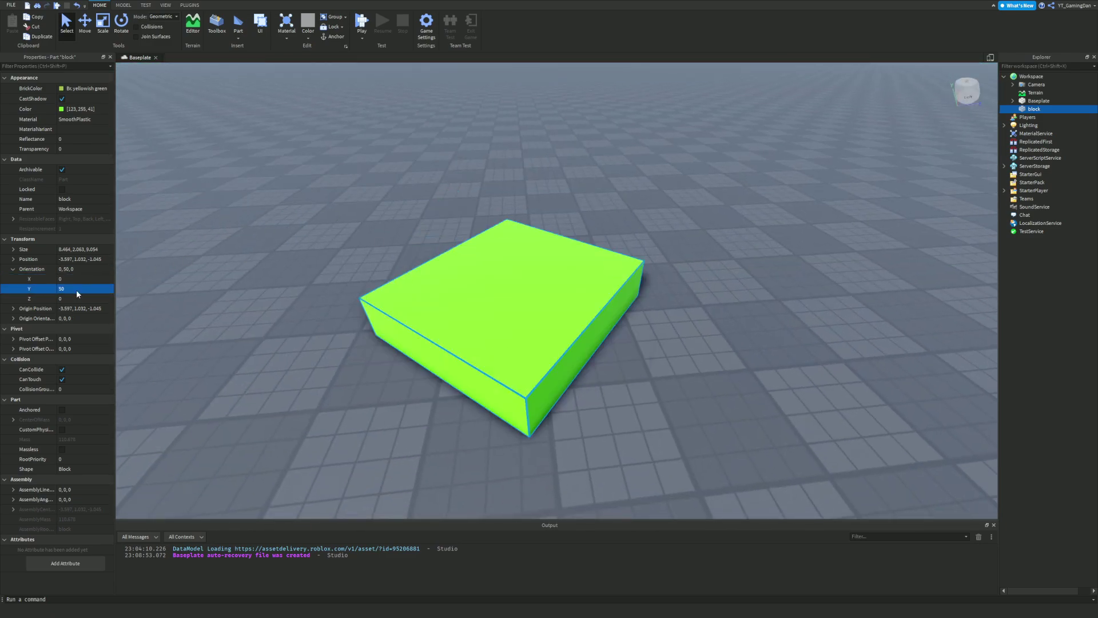
{"action": "left_click", "coordinate": [94, 298]}
{"action": "key", "text": "Return"}
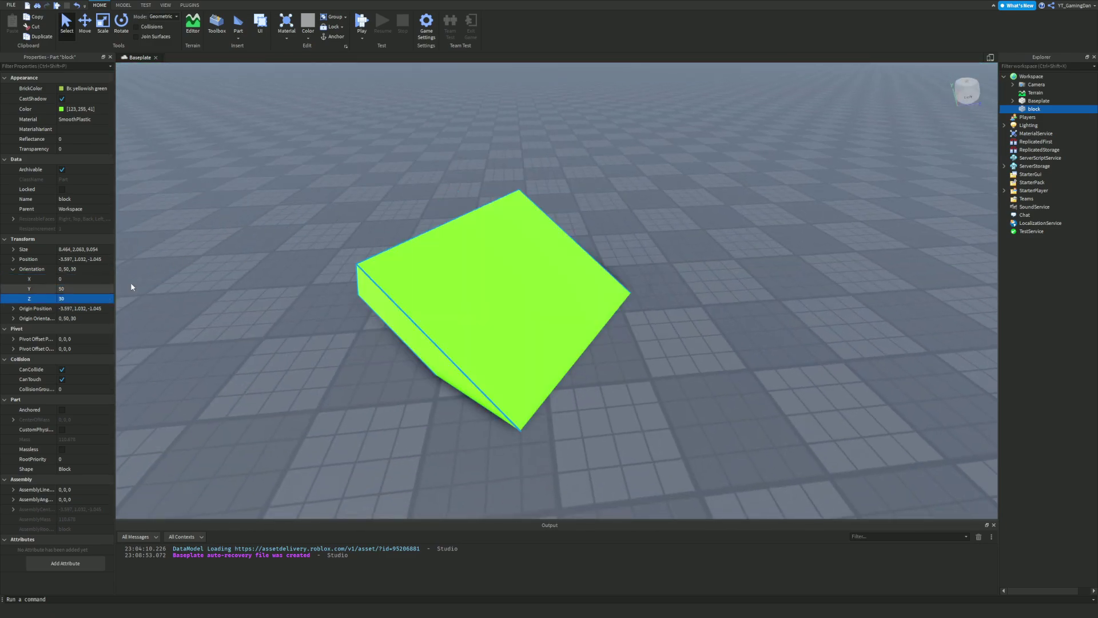
Turn the block freely with the Rotate tool to an orientation of about 29.78, 30.7, -35.18.
{"action": "left_click", "coordinate": [125, 25]}
{"action": "right_click_drag", "start_coordinate": [620, 281], "coordinate": [636, 285]}
{"action": "left_click_drag", "start_coordinate": [636, 284], "coordinate": [624, 324]}
{"action": "right_click_drag", "start_coordinate": [624, 324], "coordinate": [626, 326]}
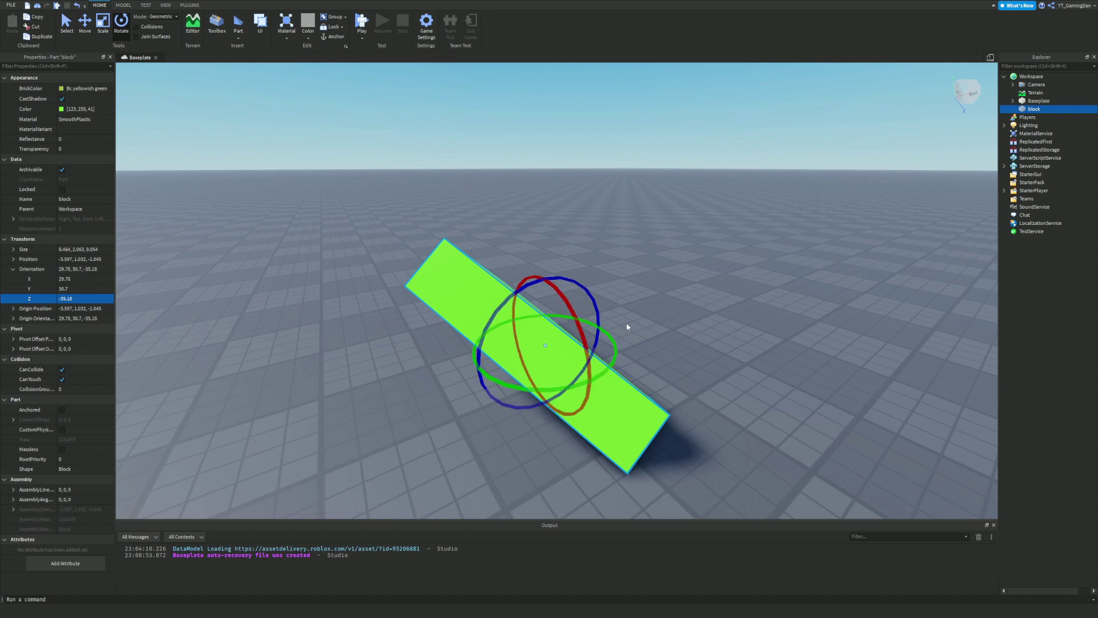
Lay the block flat at orientation 0, -90, 0 and shift it to about -1.25 on X and 37.15 on Z.
{"action": "right_click_drag", "start_coordinate": [626, 326], "coordinate": [626, 323]}
{"action": "mouse_move", "coordinate": [626, 323]}
{"action": "left_mouse_down"}
{"action": "mouse_move", "coordinate": [562, 349]}
{"action": "mouse_move", "coordinate": [517, 343]}
{"action": "mouse_move", "coordinate": [478, 294]}
{"action": "mouse_move", "coordinate": [507, 264]}
{"action": "mouse_move", "coordinate": [620, 314]}
{"action": "mouse_move", "coordinate": [612, 337]}
{"action": "mouse_move", "coordinate": [536, 348]}
{"action": "mouse_move", "coordinate": [509, 340]}
{"action": "mouse_move", "coordinate": [497, 320]}
{"action": "mouse_move", "coordinate": [591, 290]}
{"action": "mouse_move", "coordinate": [627, 305]}
{"action": "left_mouse_up"}
{"action": "right_click_drag", "start_coordinate": [640, 291], "coordinate": [698, 290]}
{"action": "key", "text": "d"}
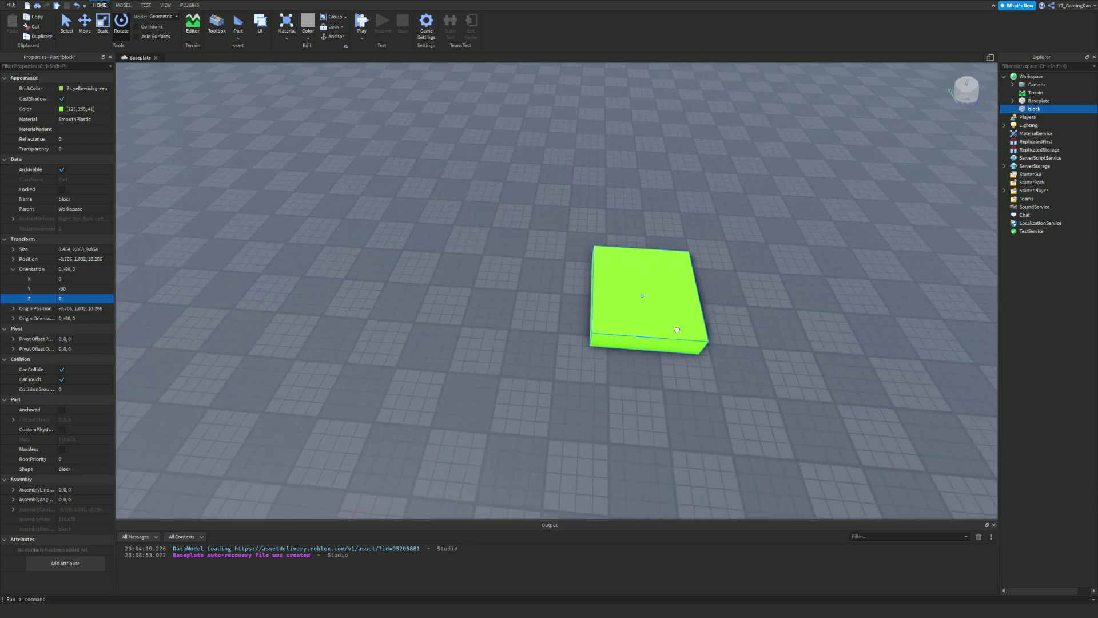
{"action": "key", "text": "w"}
{"action": "key", "text": "a"}
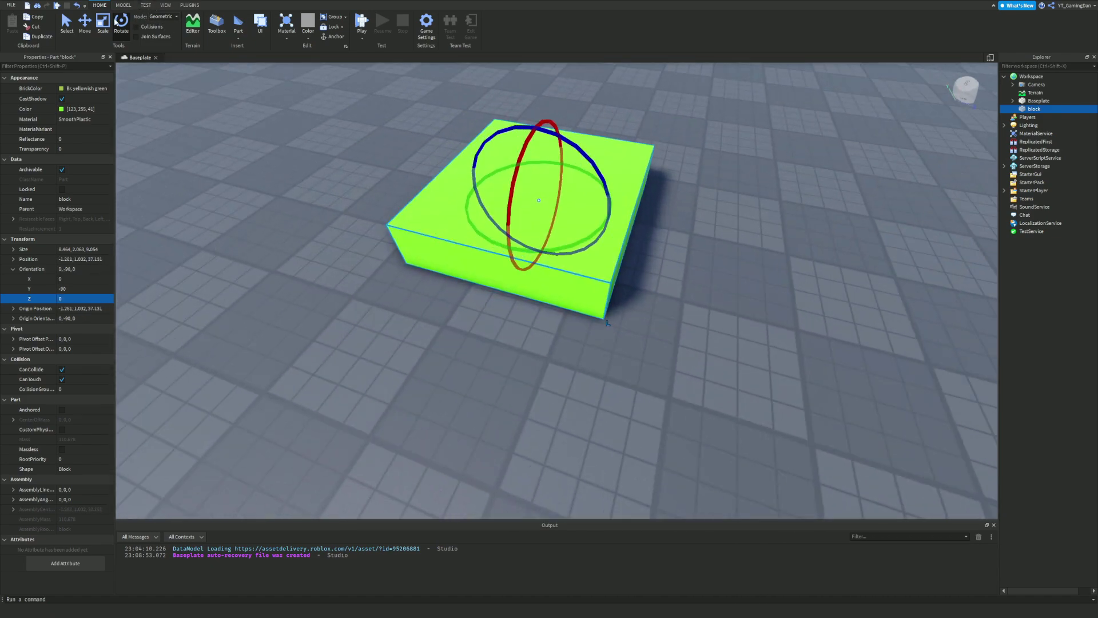
Insert a spawn location near the green block, and shift the block to about 0.34 on X and 35.53 on Z.
{"action": "right_click_drag", "start_coordinate": [229, 224], "coordinate": [231, 223]}
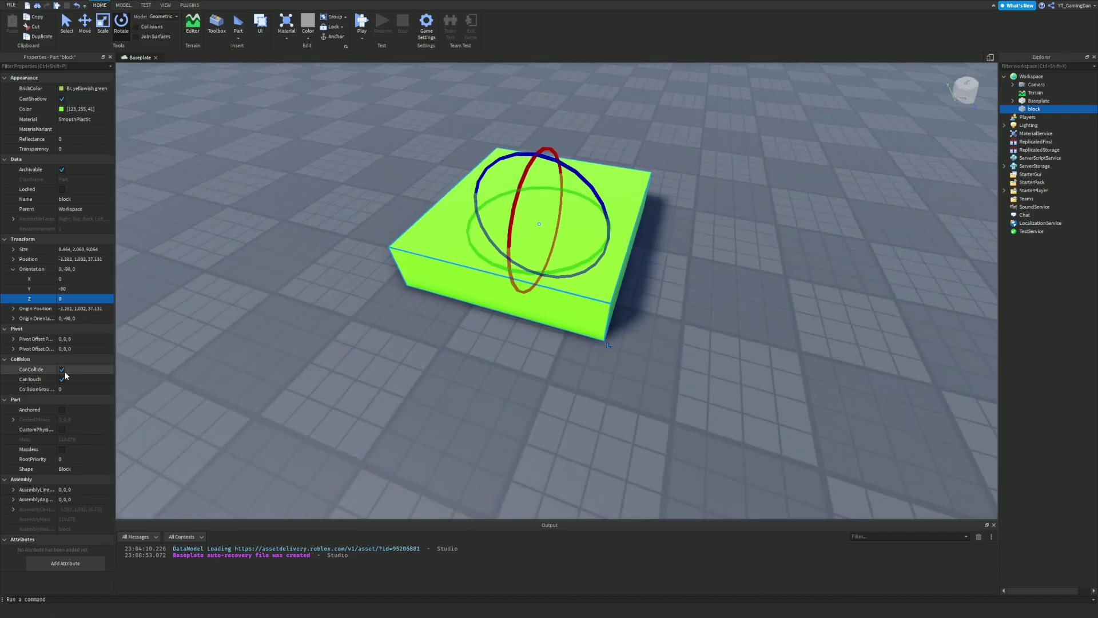
{"action": "right_click_drag", "start_coordinate": [165, 367], "coordinate": [375, 339]}
{"action": "key", "text": "s"}
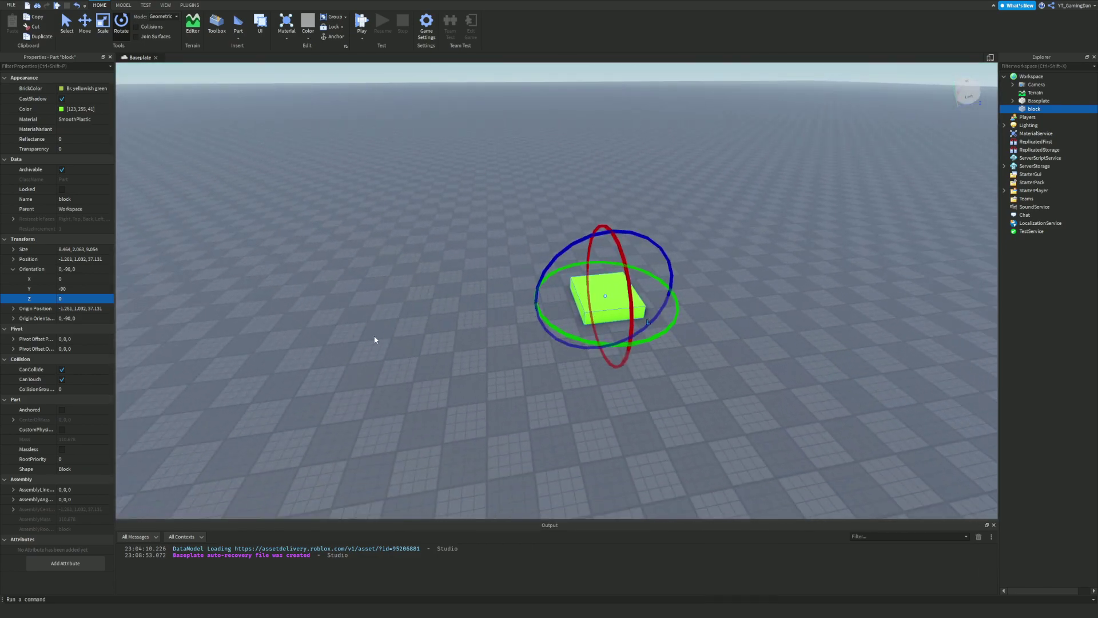
{"action": "key", "text": "d"}
{"action": "right_click_drag", "start_coordinate": [518, 299], "coordinate": [508, 332]}
{"action": "key", "text": "a"}
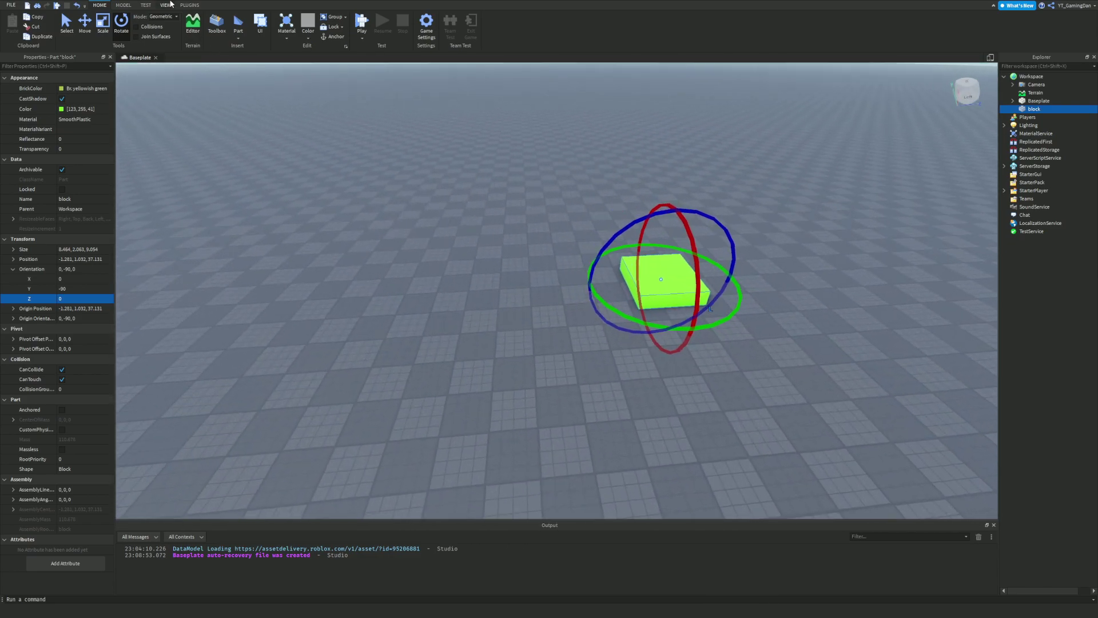
{"action": "key", "text": "w"}
{"action": "key", "text": "a"}
{"action": "left_click", "coordinate": [122, 5]}
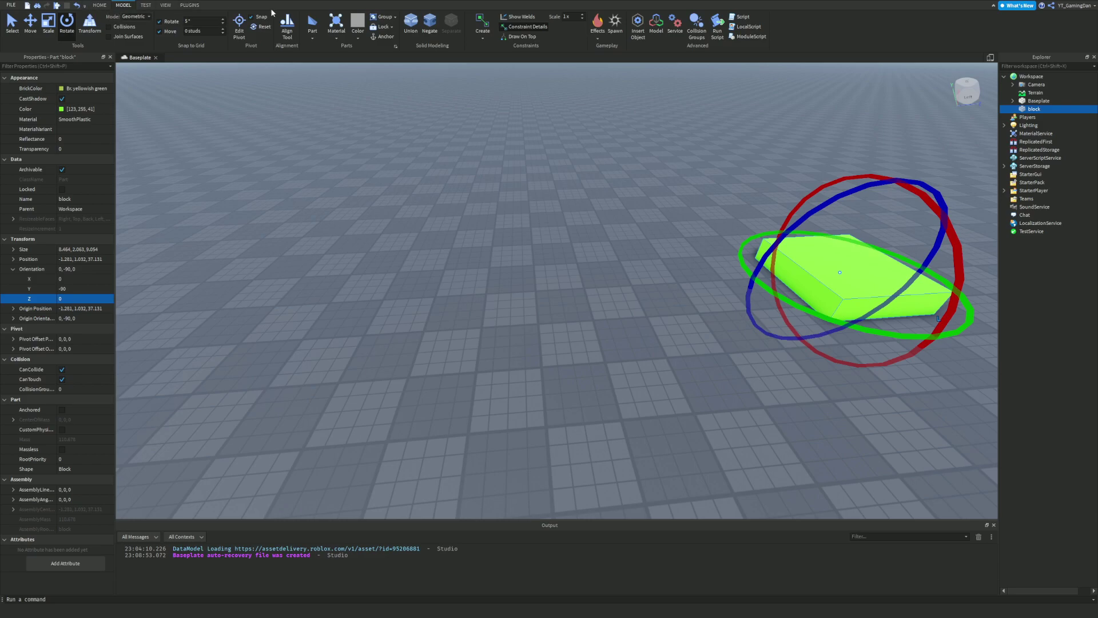
{"action": "left_click", "coordinate": [609, 28]}
{"action": "left_click", "coordinate": [692, 360]}
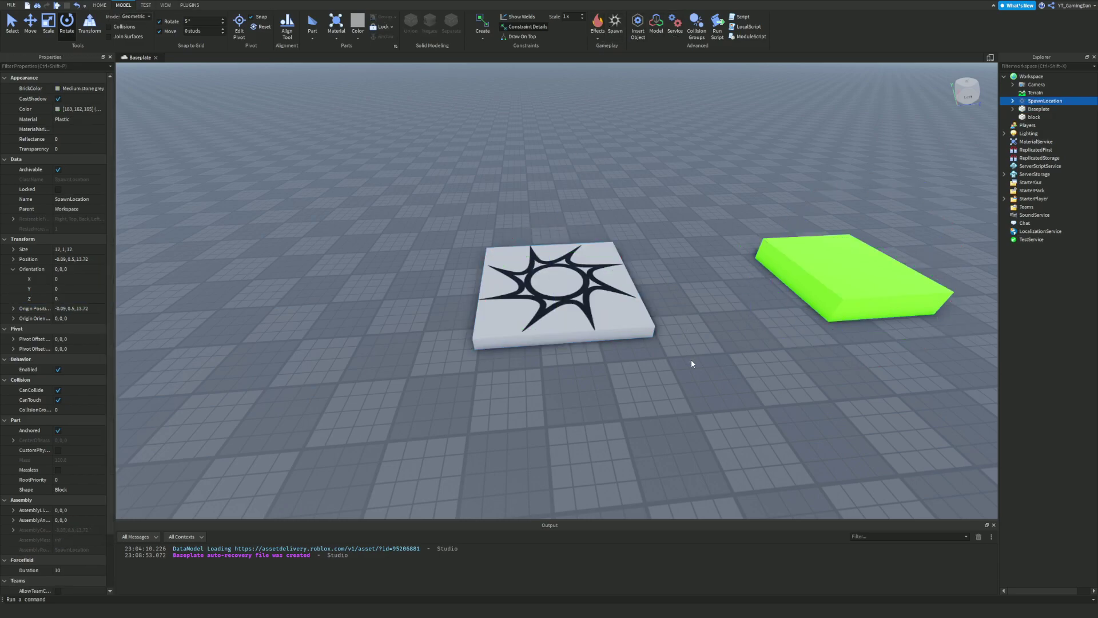
{"action": "left_click", "coordinate": [819, 271]}
{"action": "right_click_drag", "start_coordinate": [500, 308], "coordinate": [499, 308]}
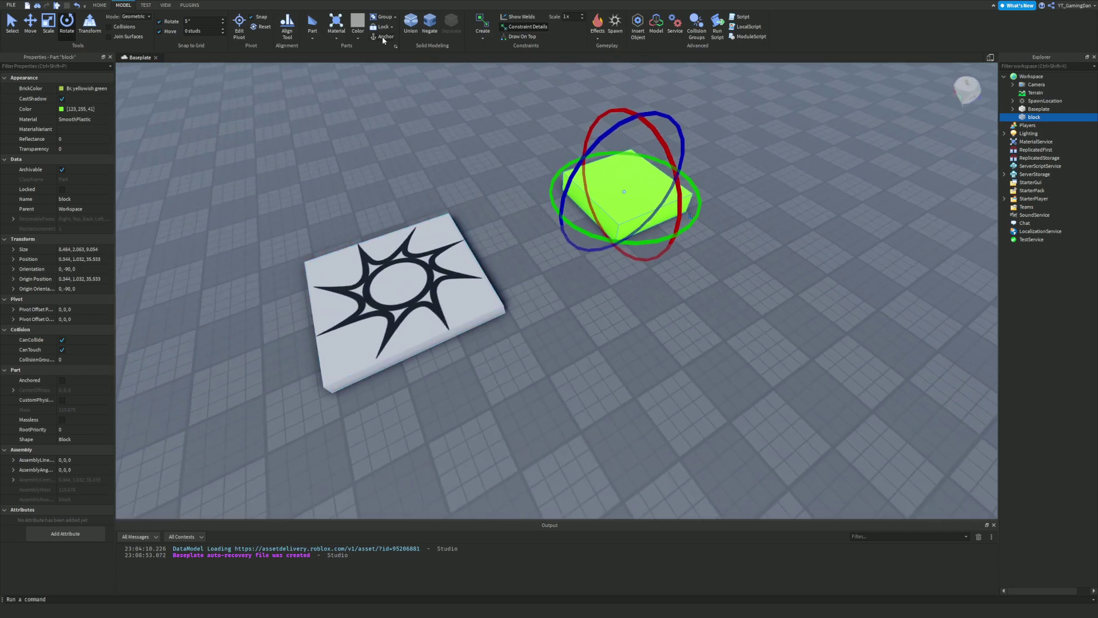
Start a playtest and make the character run and jump against the green block to test its collision.
{"action": "left_click", "coordinate": [106, 5]}
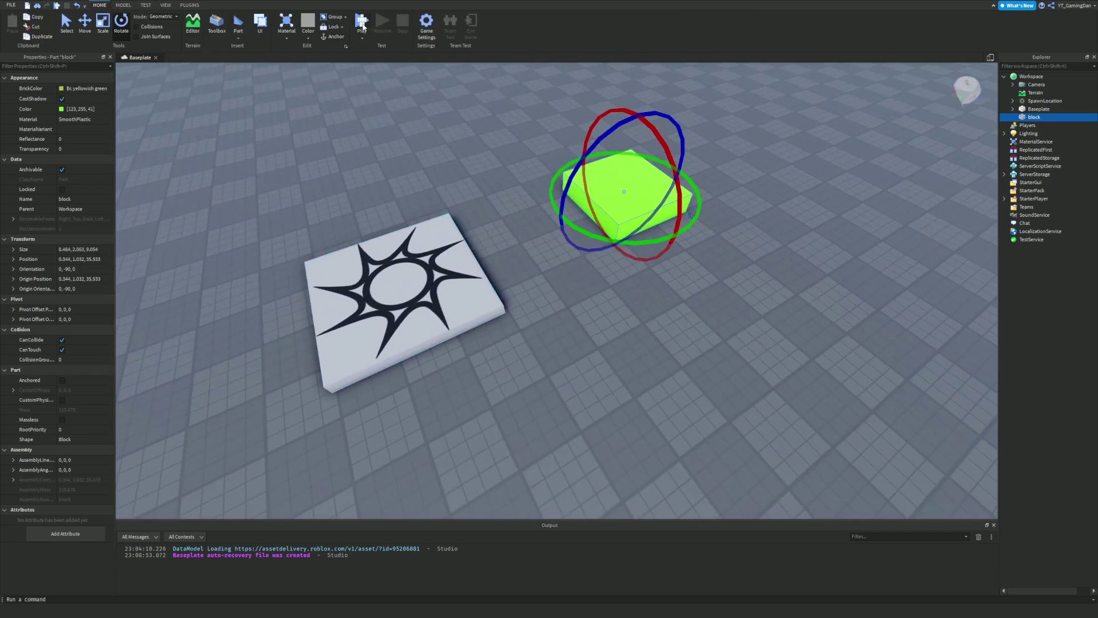
{"action": "left_click", "coordinate": [361, 23]}
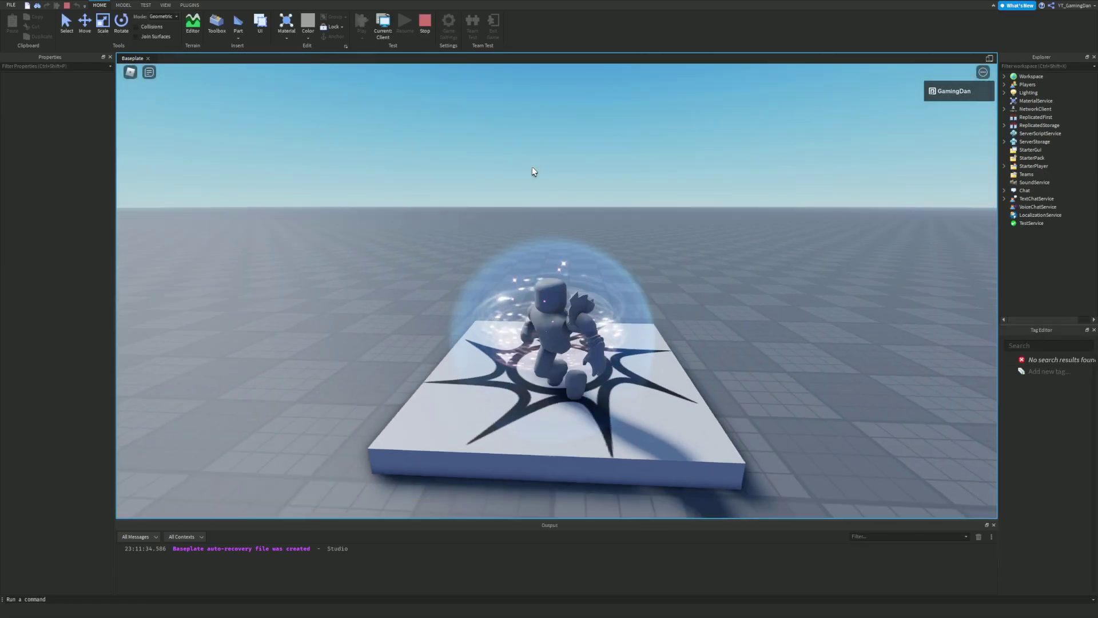
{"action": "key", "text": "a"}
{"action": "right_click_drag", "start_coordinate": [519, 170], "coordinate": [520, 170]}
{"action": "key", "text": "space"}
{"action": "key", "text": "a"}
{"action": "key", "text": "space"}
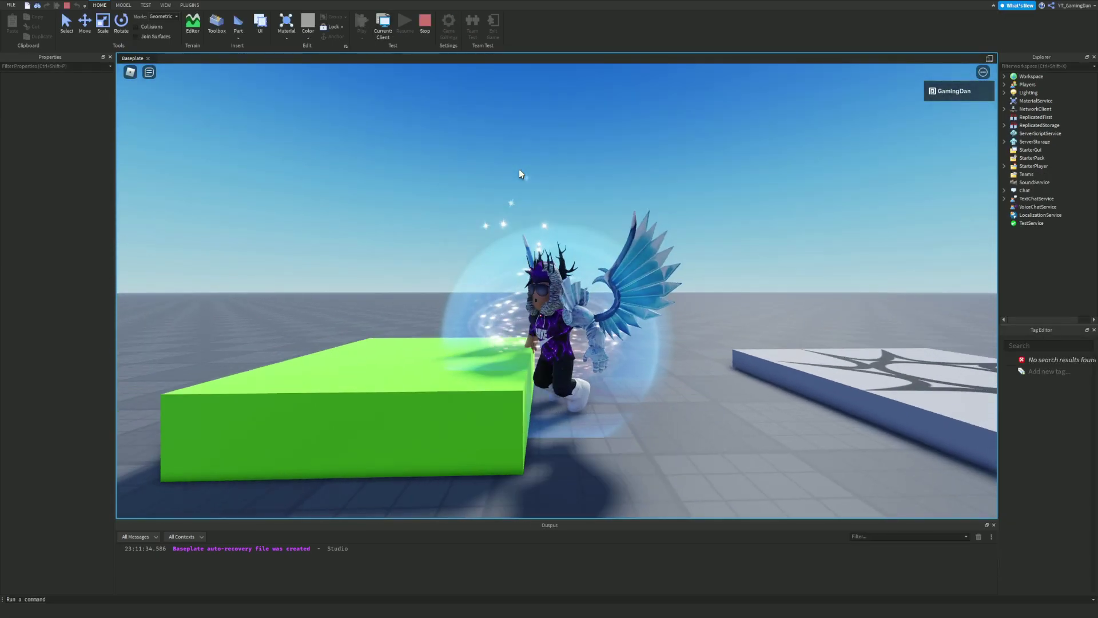
{"action": "key", "text": "a"}
{"action": "key", "text": "space"}
{"action": "key", "text": "d"}
{"action": "key", "text": "a"}
{"action": "key", "text": "space"}
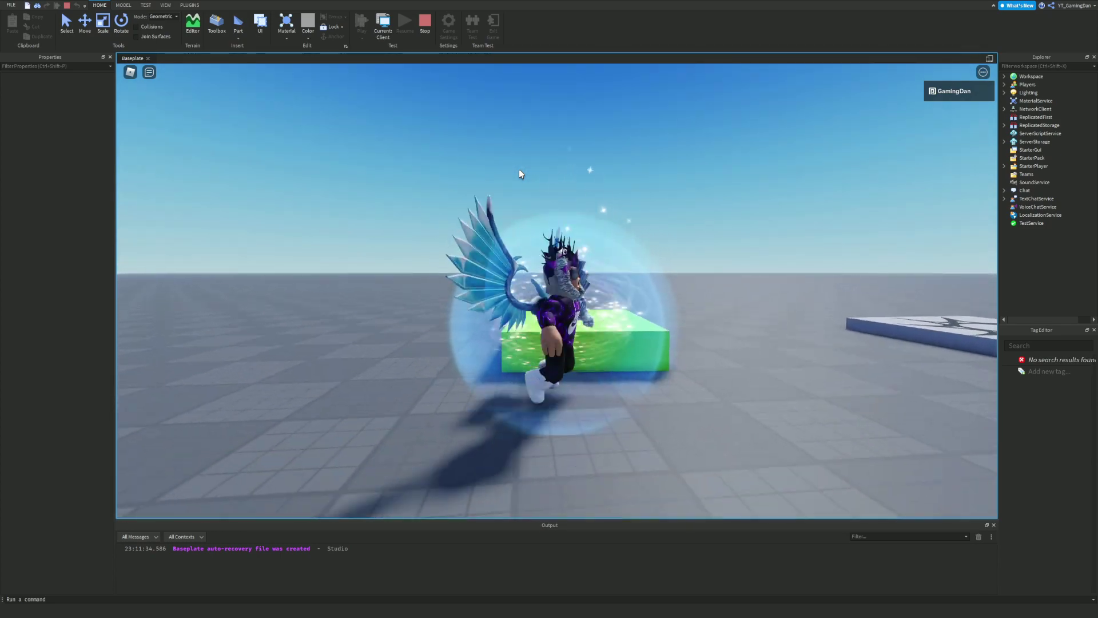
Turn off CanCollide for the unanchored block during the playtest, move the character around, and stop the test.
{"action": "left_click", "coordinate": [400, 351]}
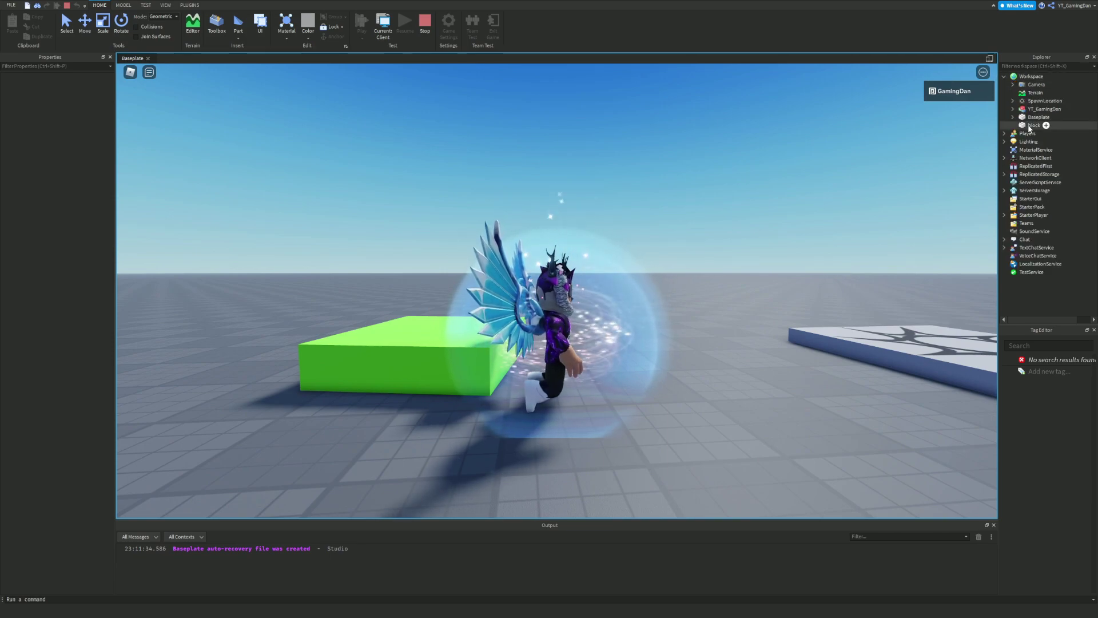
{"action": "left_click", "coordinate": [62, 339]}
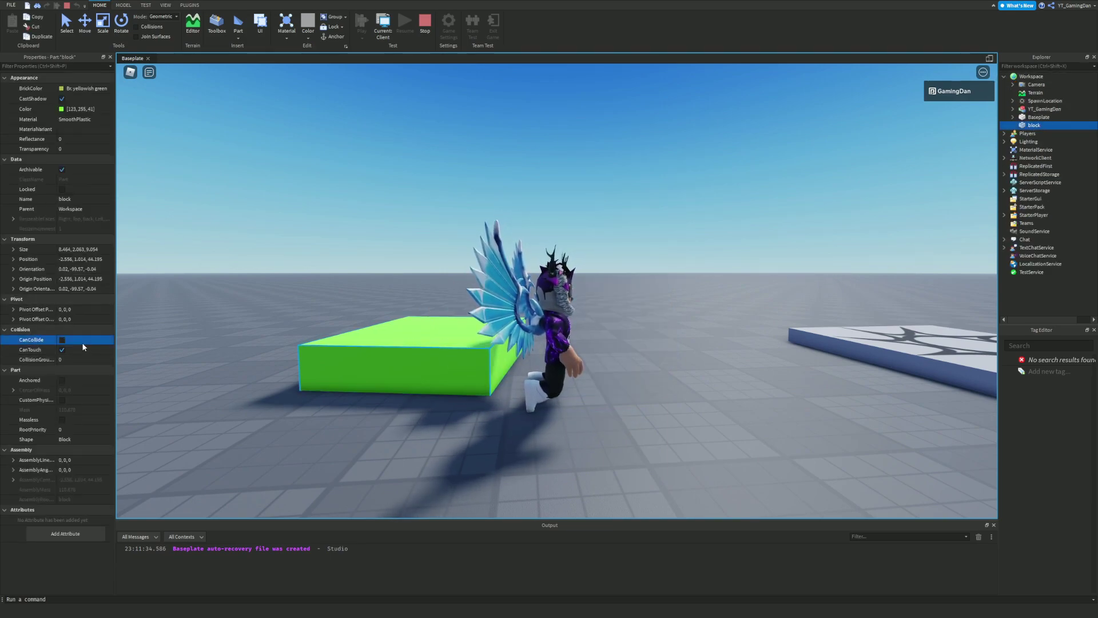
{"action": "right_click_drag", "start_coordinate": [361, 353], "coordinate": [362, 353]}
{"action": "key", "text": "s"}
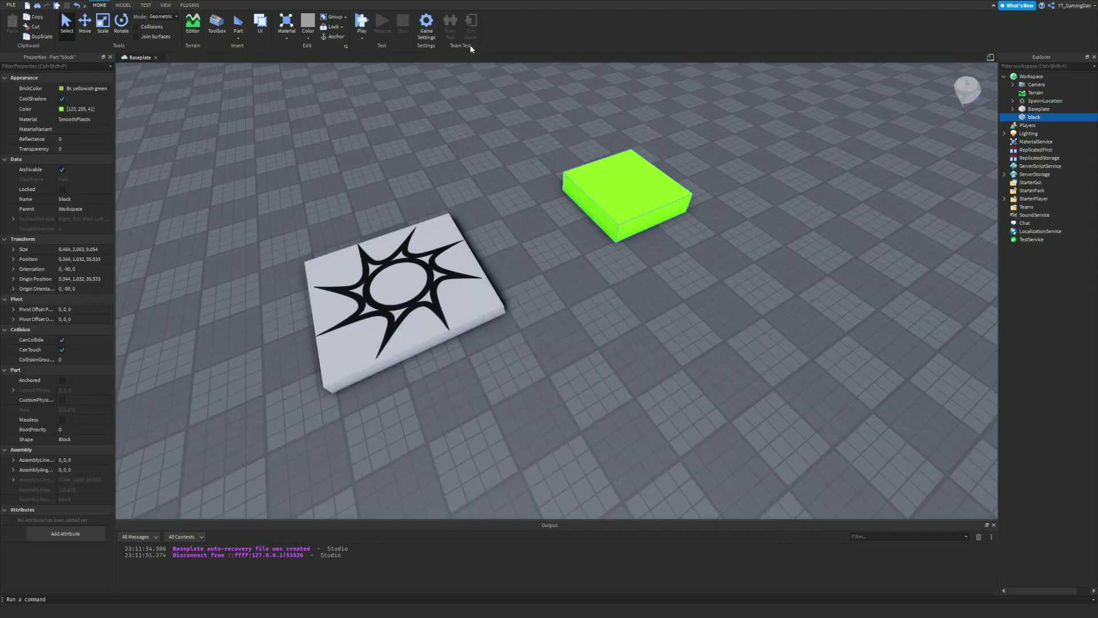
Anchor the green block so that it stays fixed in place.
{"action": "right_click_drag", "start_coordinate": [713, 149], "coordinate": [712, 150]}
{"action": "key", "text": "d"}
{"action": "key", "text": "w"}
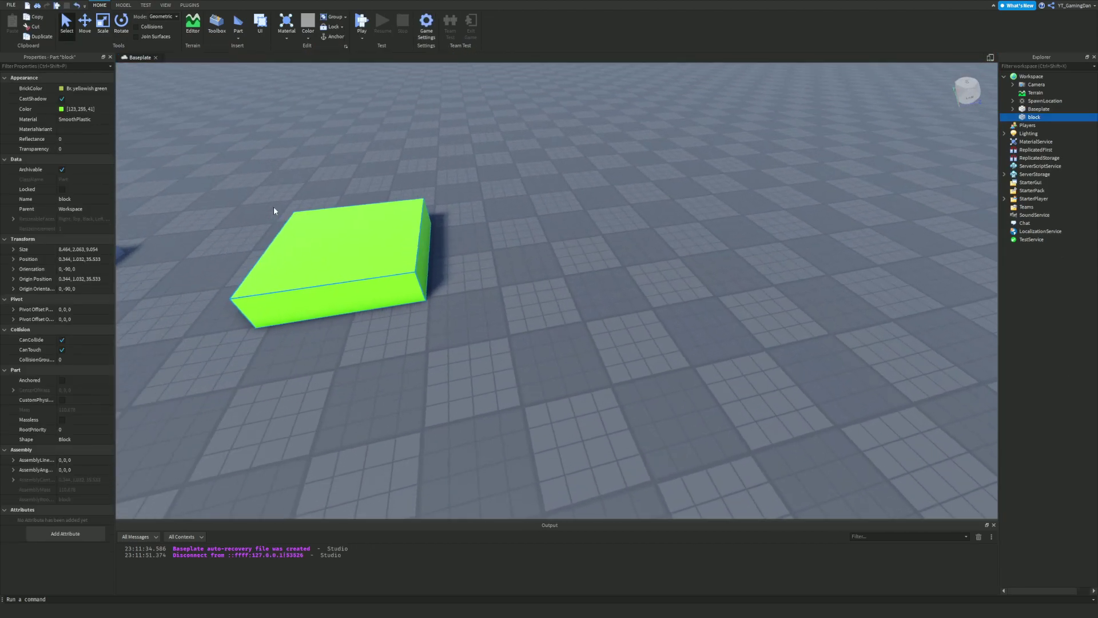
{"action": "middle_click_drag", "start_coordinate": [273, 211], "coordinate": [152, 288]}
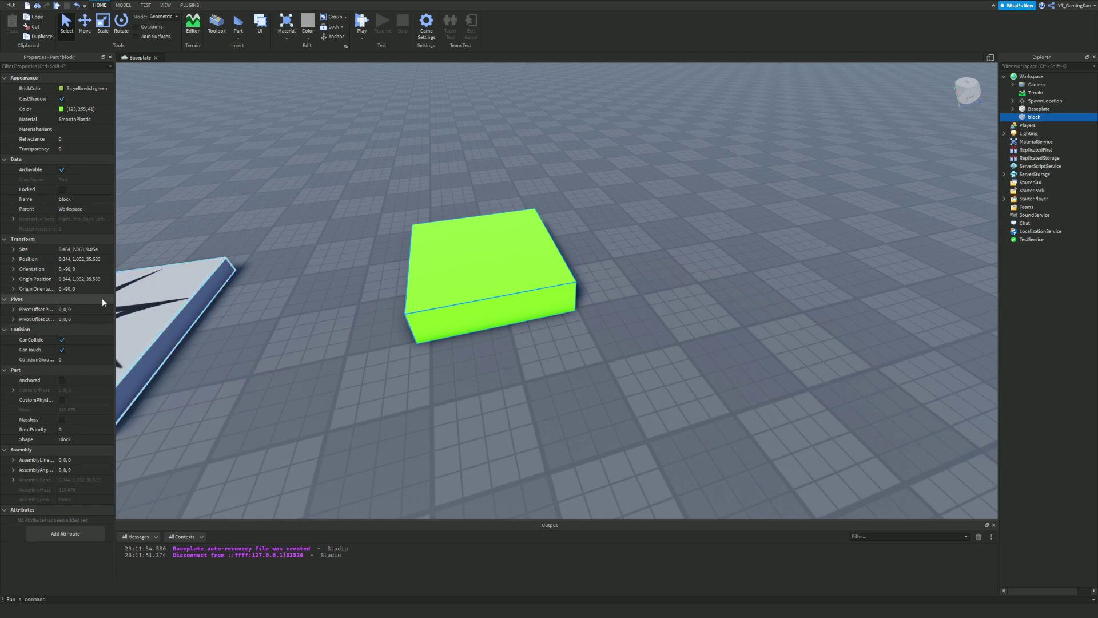
{"action": "right_click_drag", "start_coordinate": [345, 273], "coordinate": [345, 273]}
{"action": "key", "text": "s"}
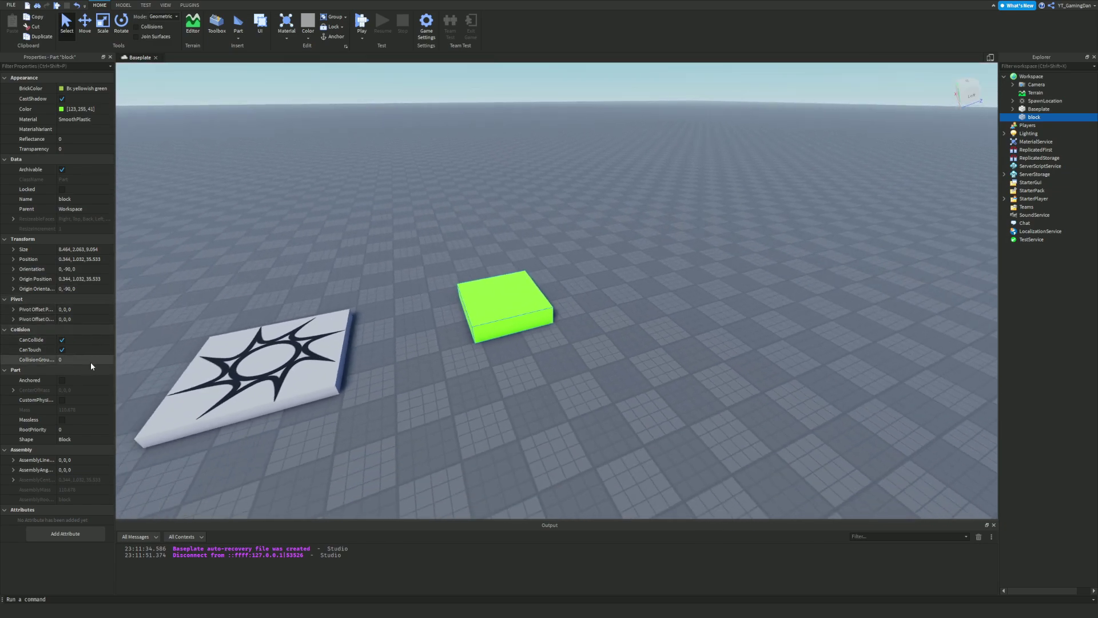
{"action": "key", "text": "w"}
{"action": "key", "text": "s"}
{"action": "right_click_drag", "start_coordinate": [153, 365], "coordinate": [166, 358]}
{"action": "key", "text": "w"}
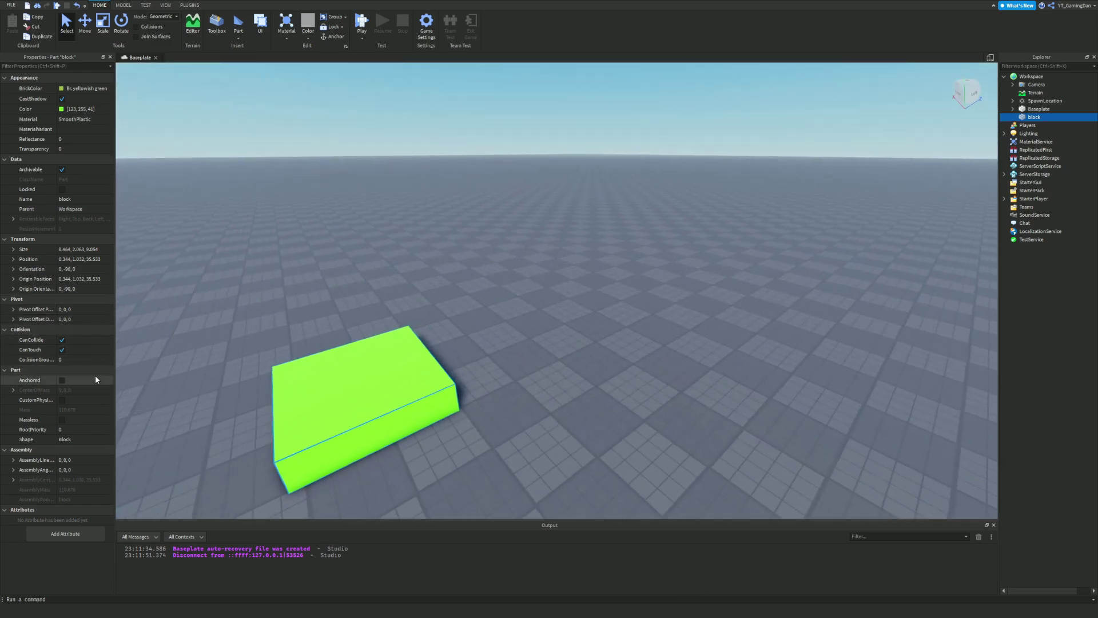
{"action": "right_click_drag", "start_coordinate": [295, 379], "coordinate": [291, 375]}
{"action": "key", "text": "d"}
{"action": "left_click", "coordinate": [84, 381]}
{"action": "right_click_drag", "start_coordinate": [214, 371], "coordinate": [215, 371]}
{"action": "key", "text": "w"}
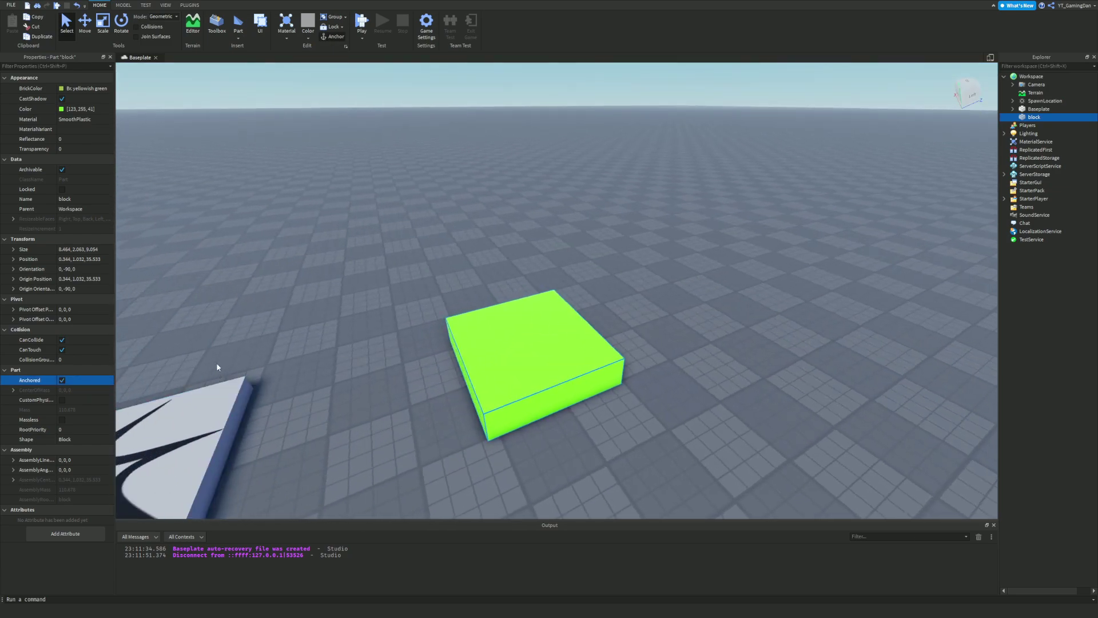
Start another playtest and make the character walk and jump around the anchored block.
{"action": "left_click", "coordinate": [363, 23]}
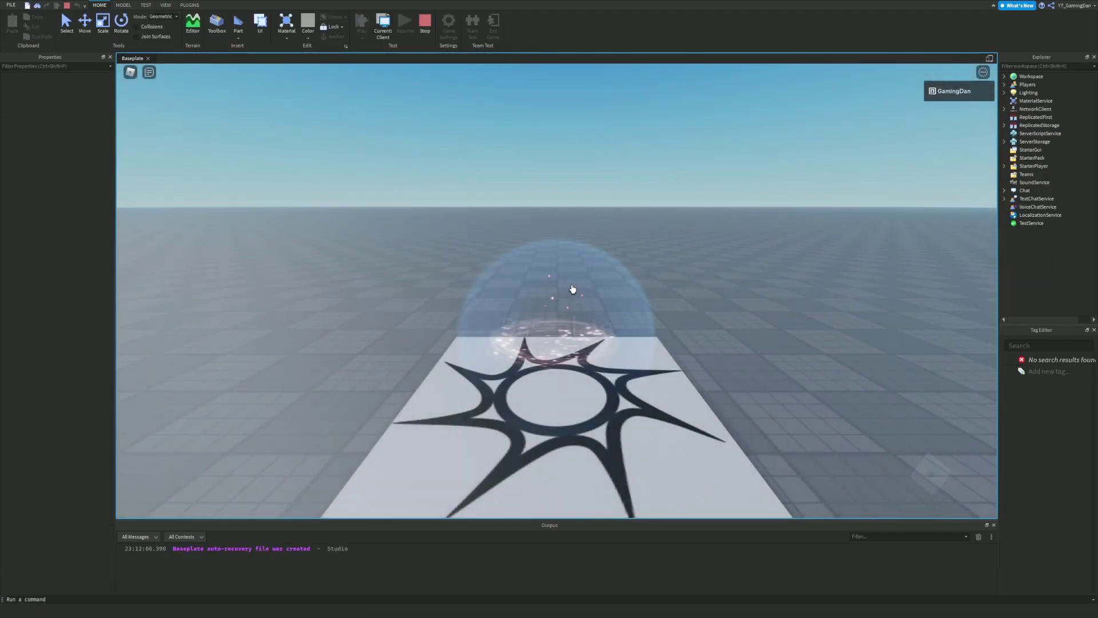
{"action": "key", "text": "w"}
{"action": "right_click_drag", "start_coordinate": [578, 285], "coordinate": [578, 286]}
{"action": "key", "text": "space"}
{"action": "key", "text": "s"}
{"action": "key", "text": "w"}
{"action": "key", "text": "s"}
{"action": "key", "text": "space"}
{"action": "key", "text": "a"}
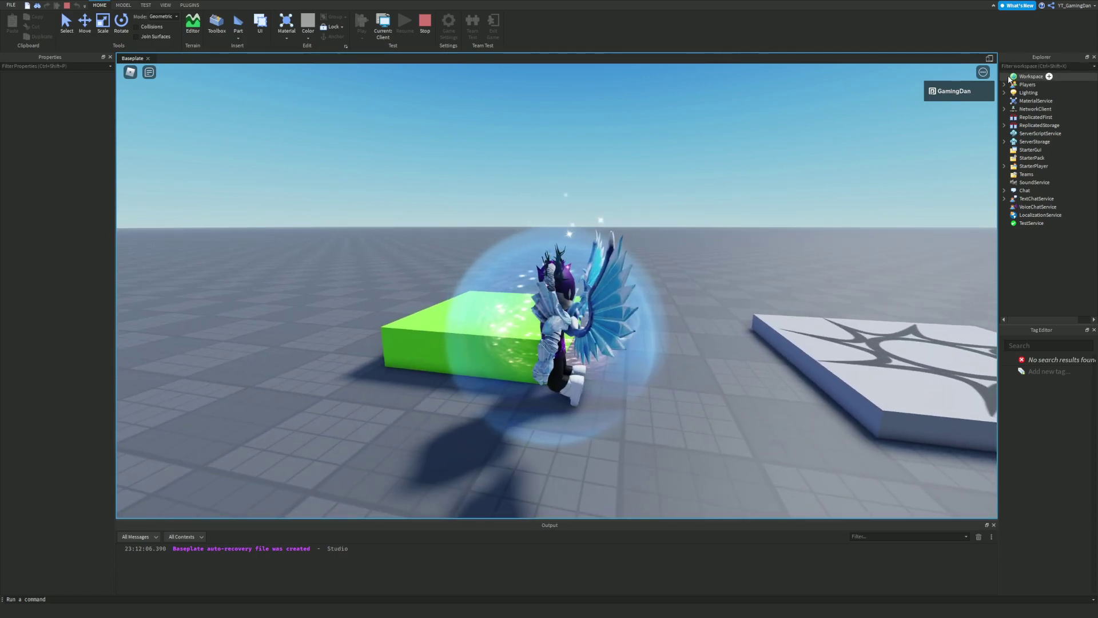
Disable CanCollide on the anchored block during the playtest, walk the character through it, and end the test.
{"action": "left_click", "coordinate": [1005, 77]}
{"action": "left_click", "coordinate": [1034, 125]}
{"action": "left_click", "coordinate": [62, 339]}
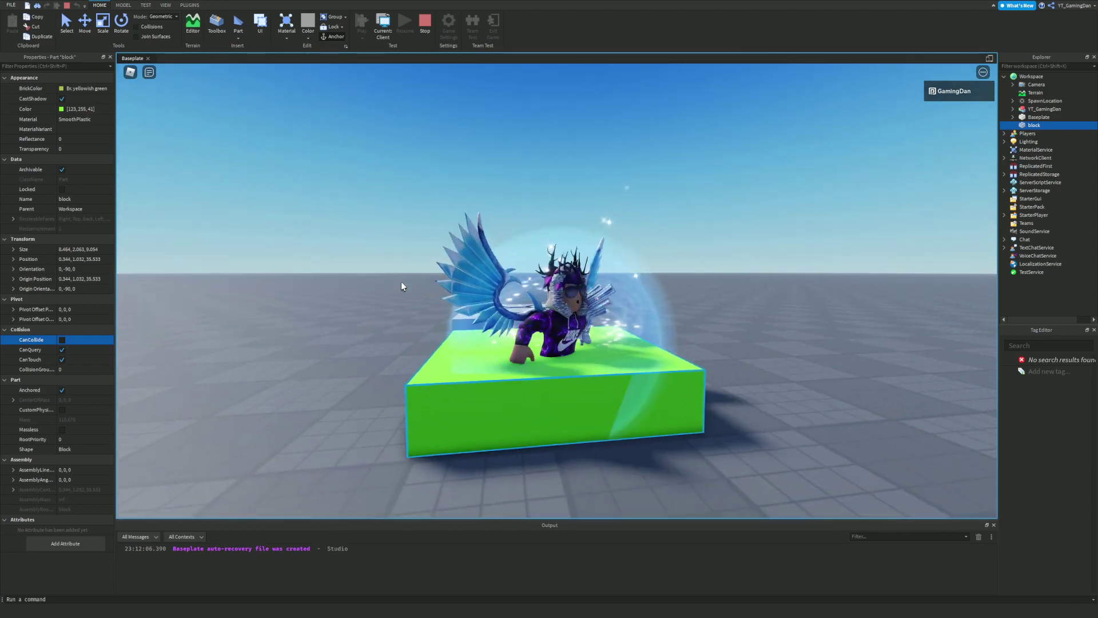
{"action": "key", "text": "s"}
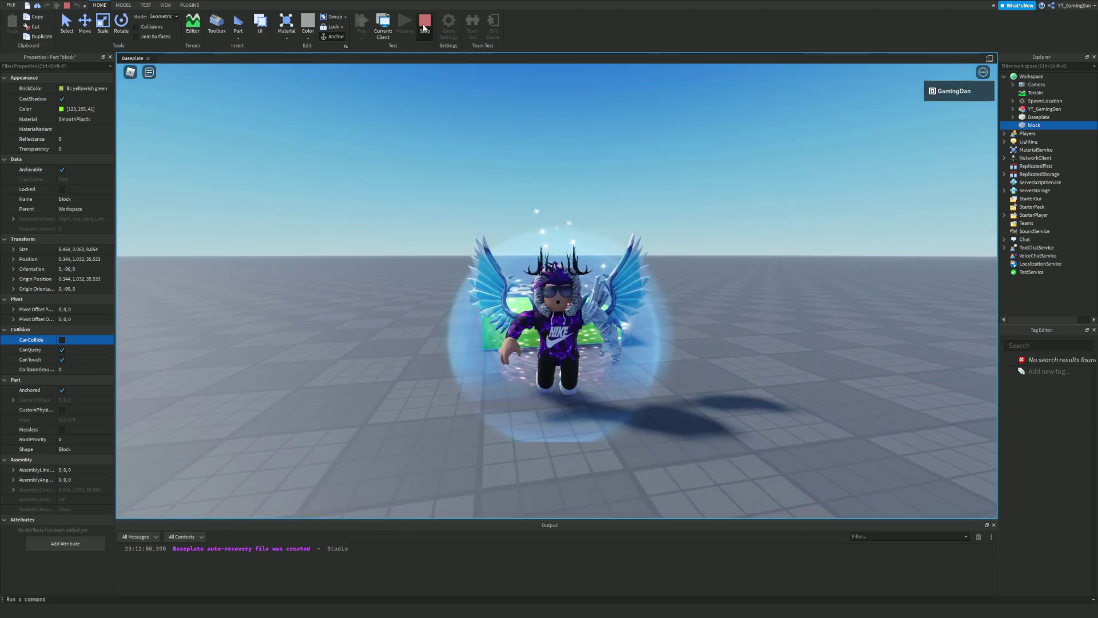
{"action": "left_click", "coordinate": [427, 38]}
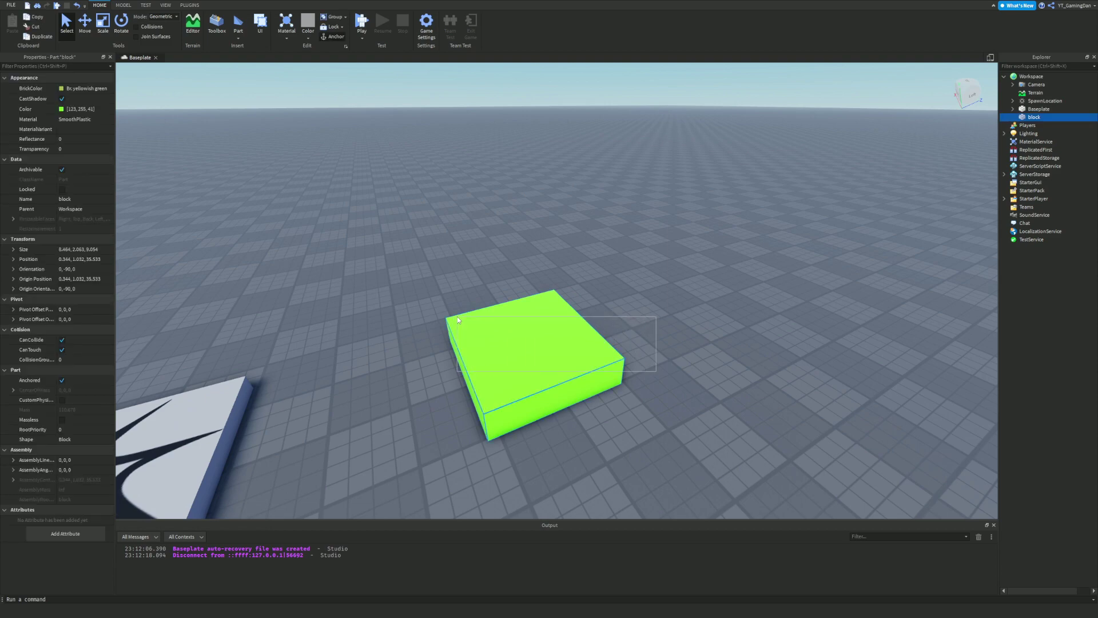
Delete the green block from the workspace and open the Toolbox to its models.
{"action": "key", "text": "Delete"}
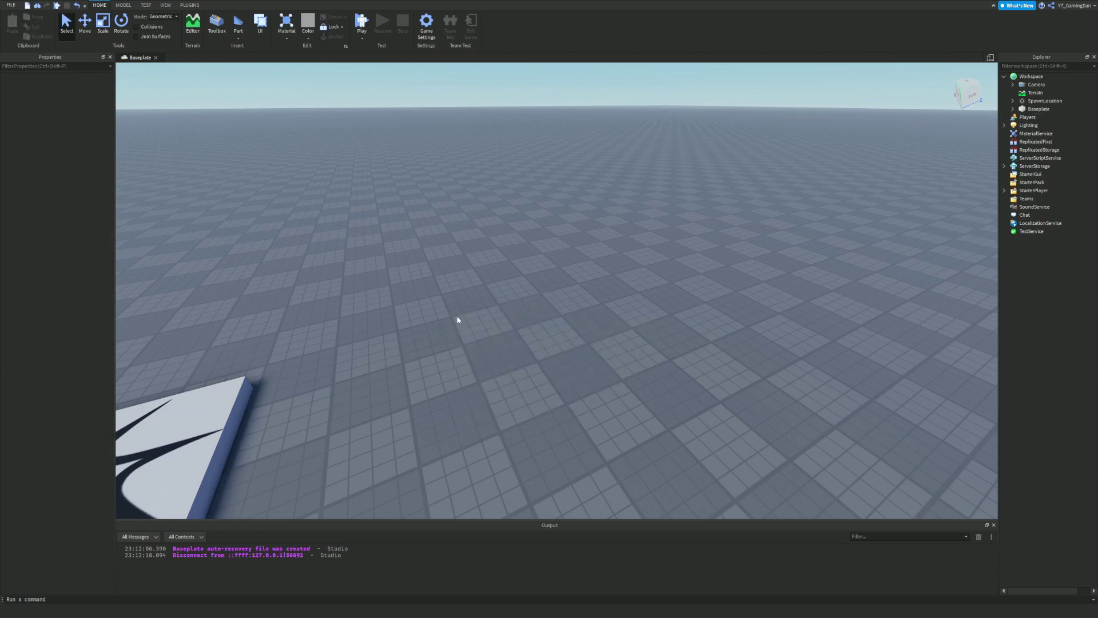
{"action": "left_click", "coordinate": [215, 26]}
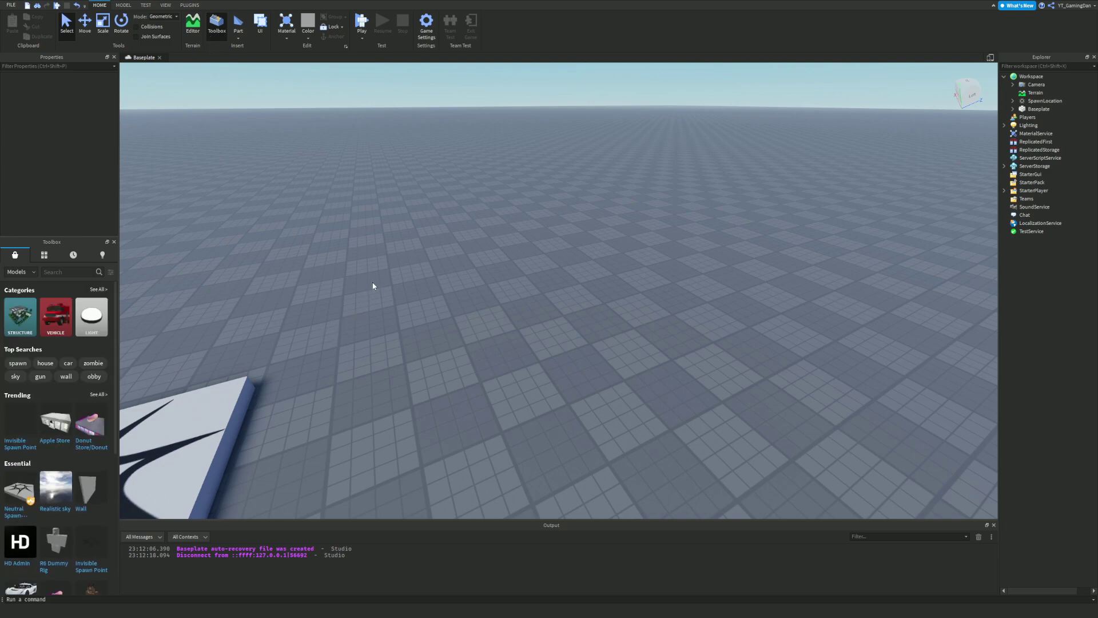
{"action": "right_click_drag", "start_coordinate": [366, 296], "coordinate": [417, 296]}
{"action": "key", "text": "s"}
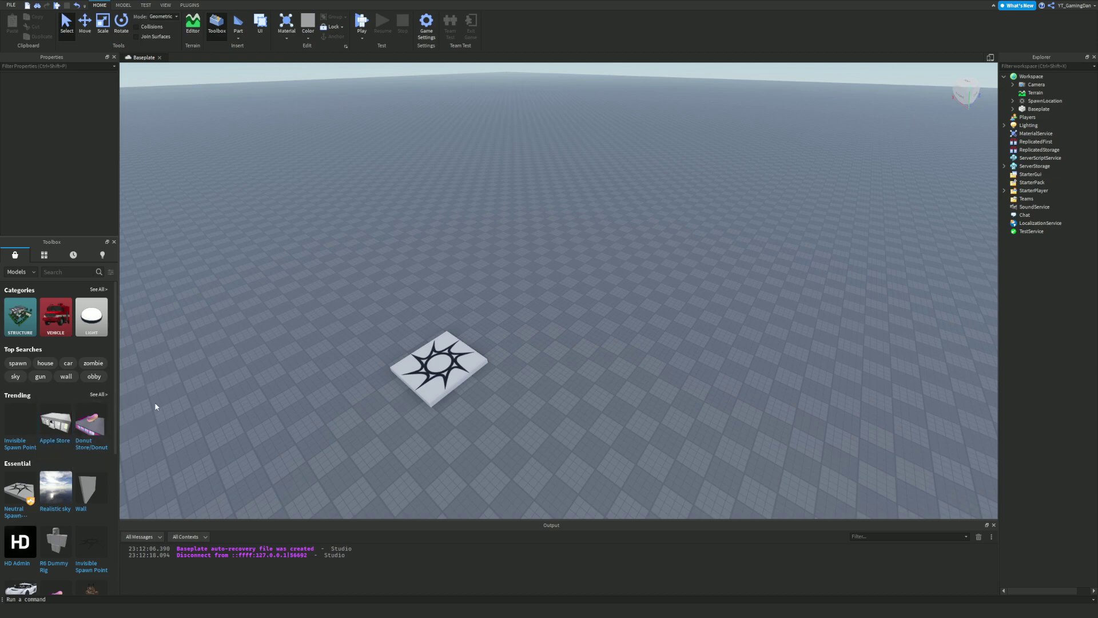
Insert the HD Admin model from the Toolbox into the workspace, dismiss the script notice, and delete the model again.
{"action": "right_click_drag", "start_coordinate": [216, 373], "coordinate": [197, 358]}
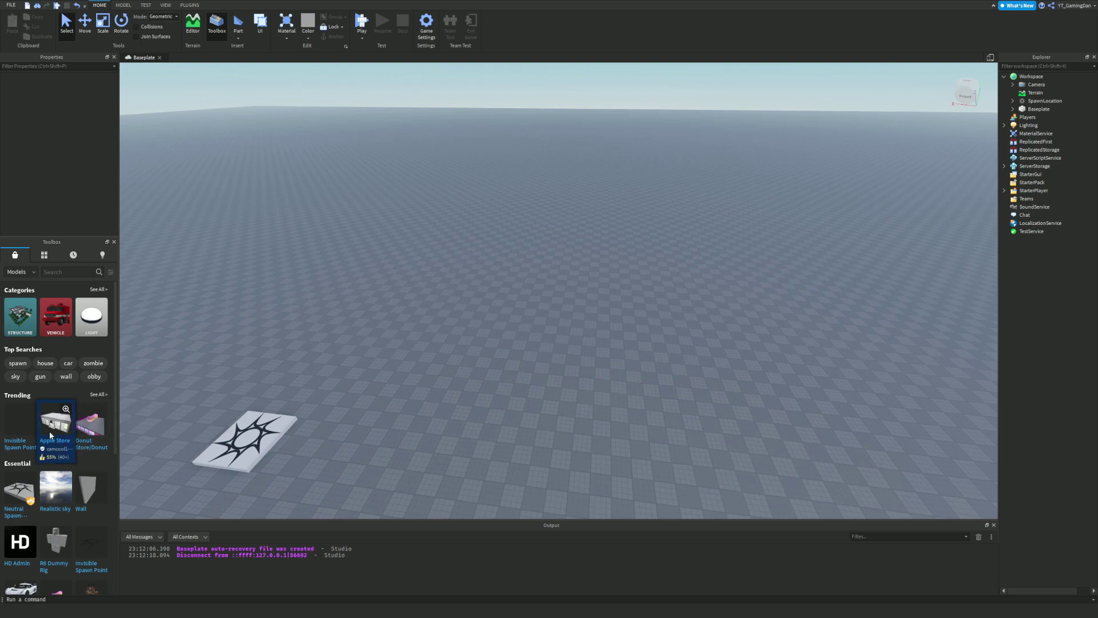
{"action": "scroll", "coordinate": [89, 483], "scroll_direction": "down", "scroll_amount": 3}
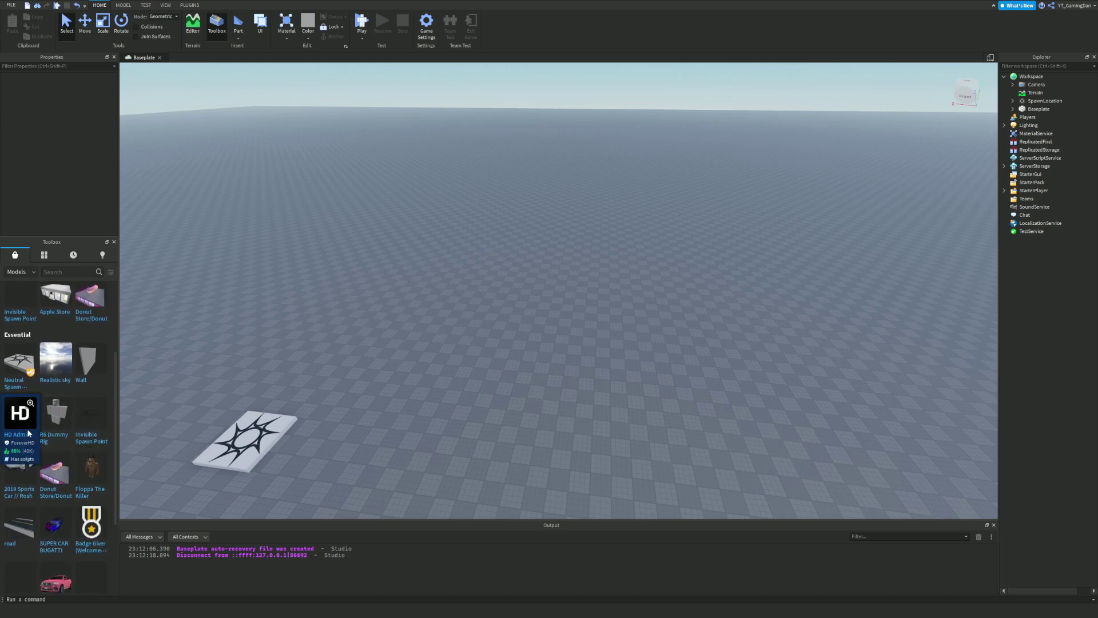
{"action": "left_click_drag", "start_coordinate": [16, 425], "coordinate": [534, 367]}
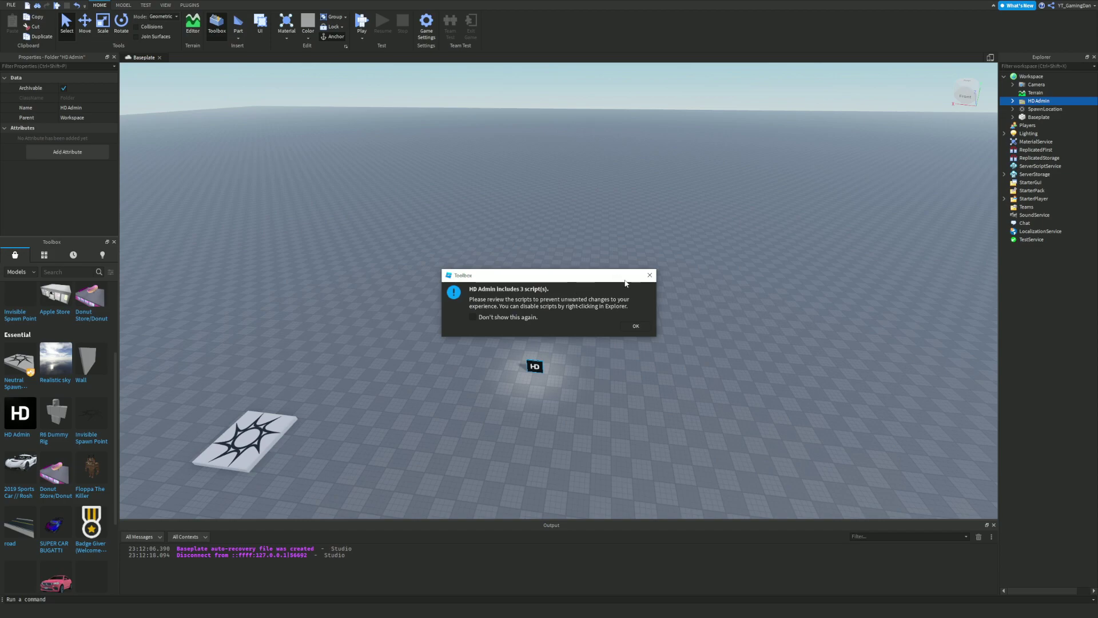
{"action": "left_click", "coordinate": [654, 273]}
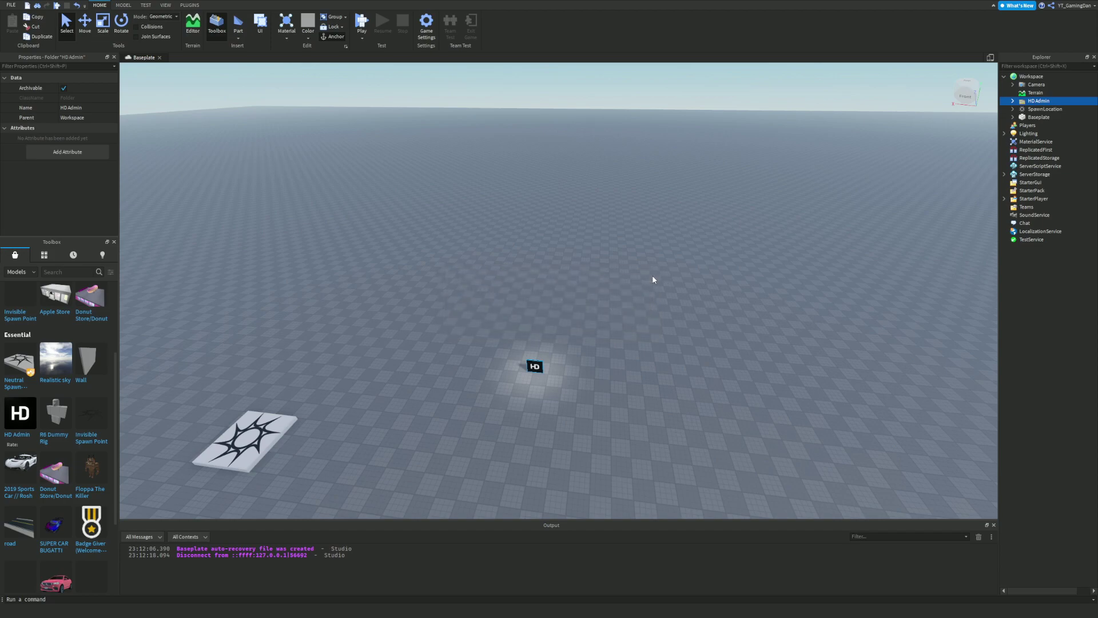
{"action": "key", "text": "Delete"}
{"action": "right_click_drag", "start_coordinate": [521, 268], "coordinate": [297, 308]}
{"action": "key", "text": "w"}
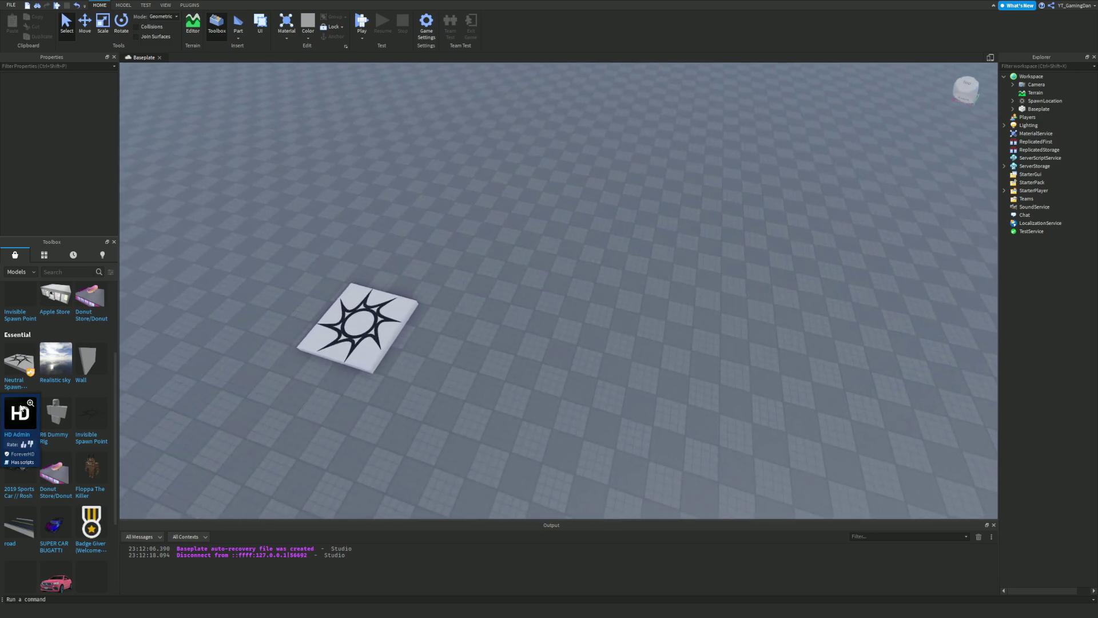
Close the Toolbox, reopen it once to demonstrate access, and close it again.
{"action": "scroll", "coordinate": [24, 439], "scroll_direction": "up", "scroll_amount": 3}
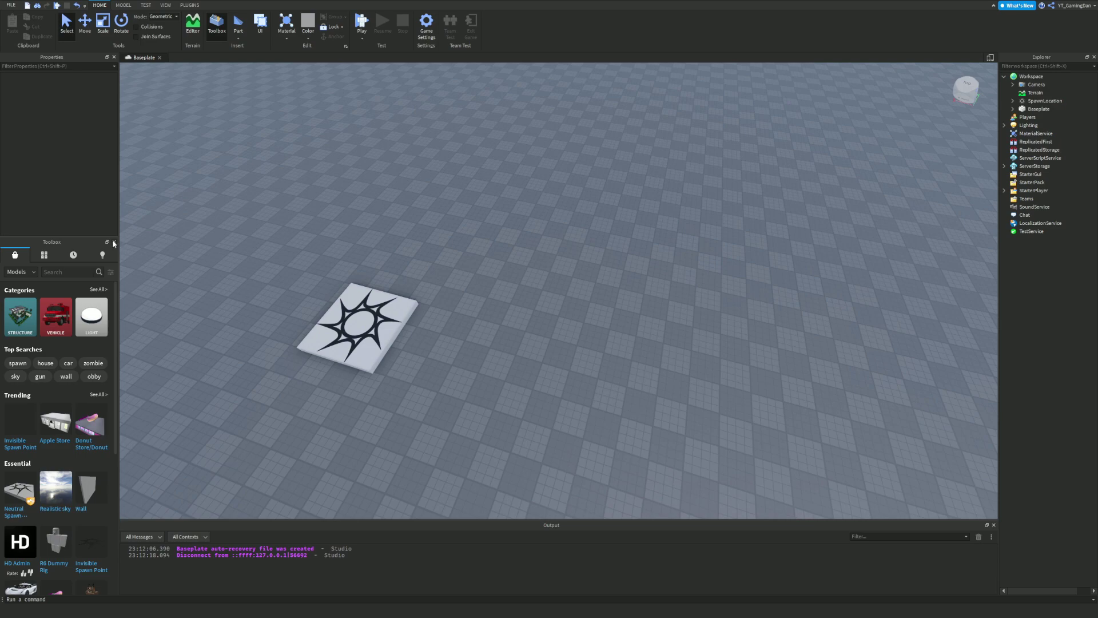
{"action": "left_click", "coordinate": [115, 242]}
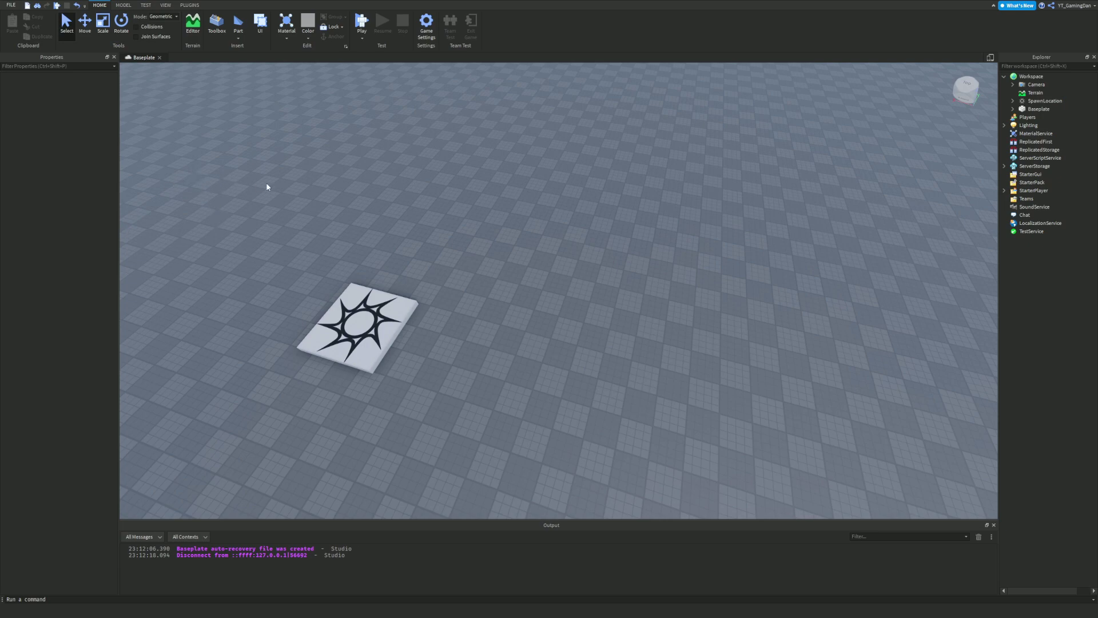
{"action": "left_click", "coordinate": [216, 25]}
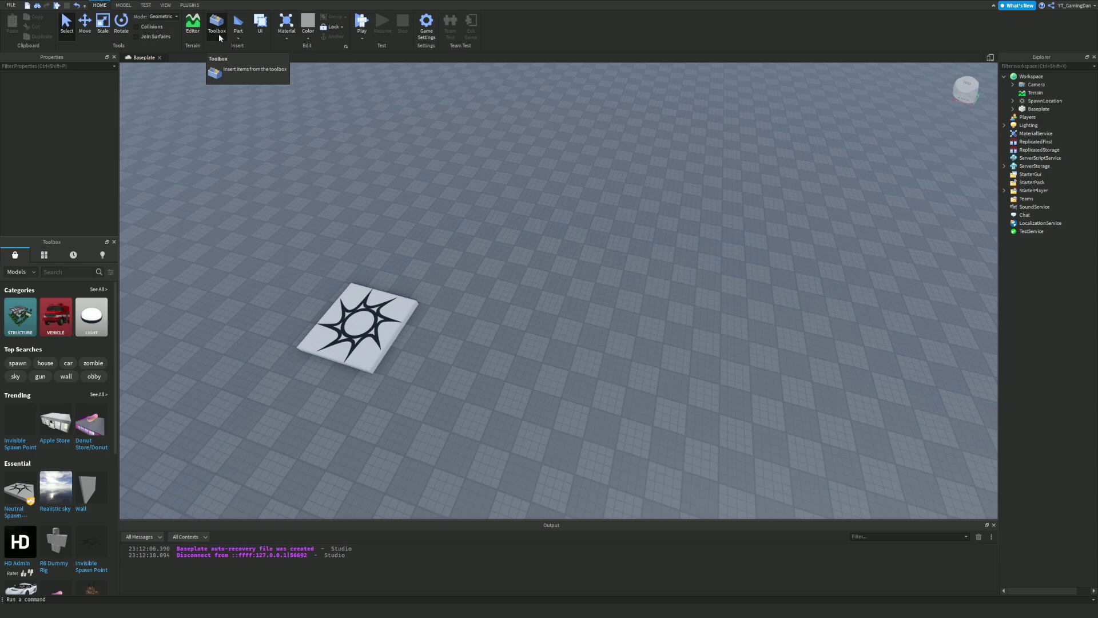
{"action": "left_click", "coordinate": [217, 34]}
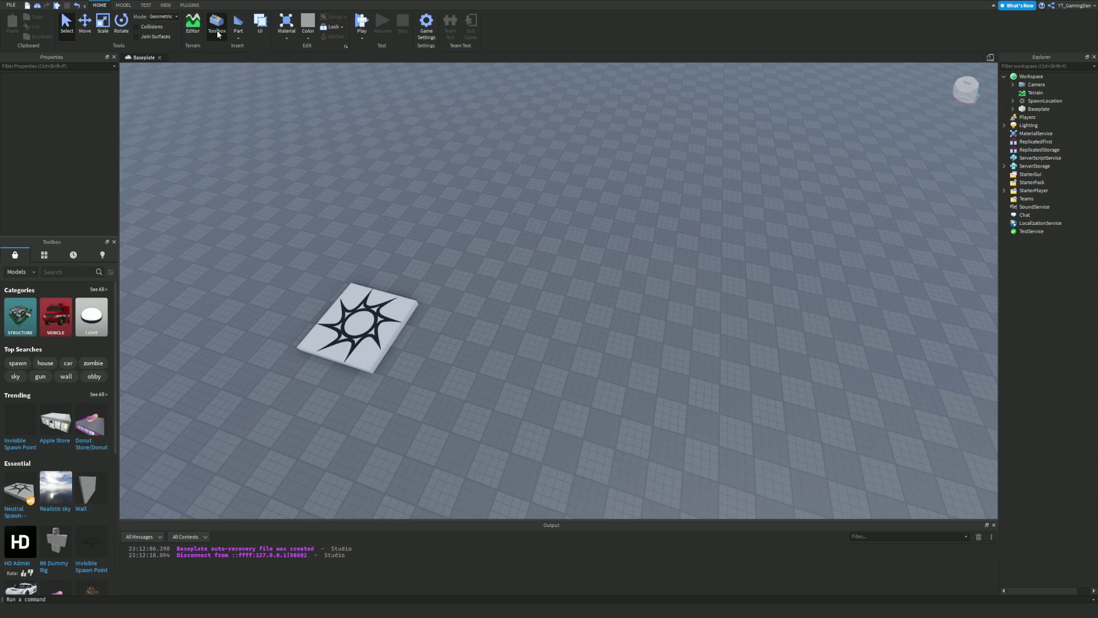
Open the Terrain Editor with an empty area of the baseplate in view.
{"action": "right_click_drag", "start_coordinate": [267, 88], "coordinate": [191, 24]}
{"action": "key", "text": "s"}
{"action": "key", "text": "d"}
{"action": "key", "text": "s"}
{"action": "key", "text": "d"}
{"action": "left_click", "coordinate": [191, 23]}
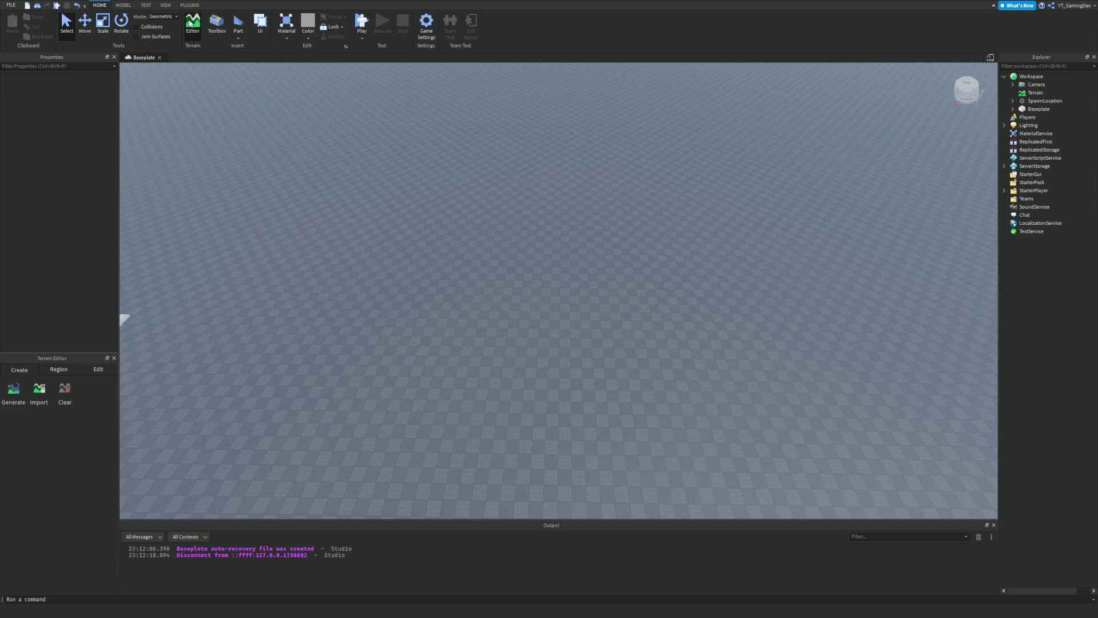
{"action": "right_click_drag", "start_coordinate": [395, 299], "coordinate": [434, 310]}
{"action": "key", "text": "w"}
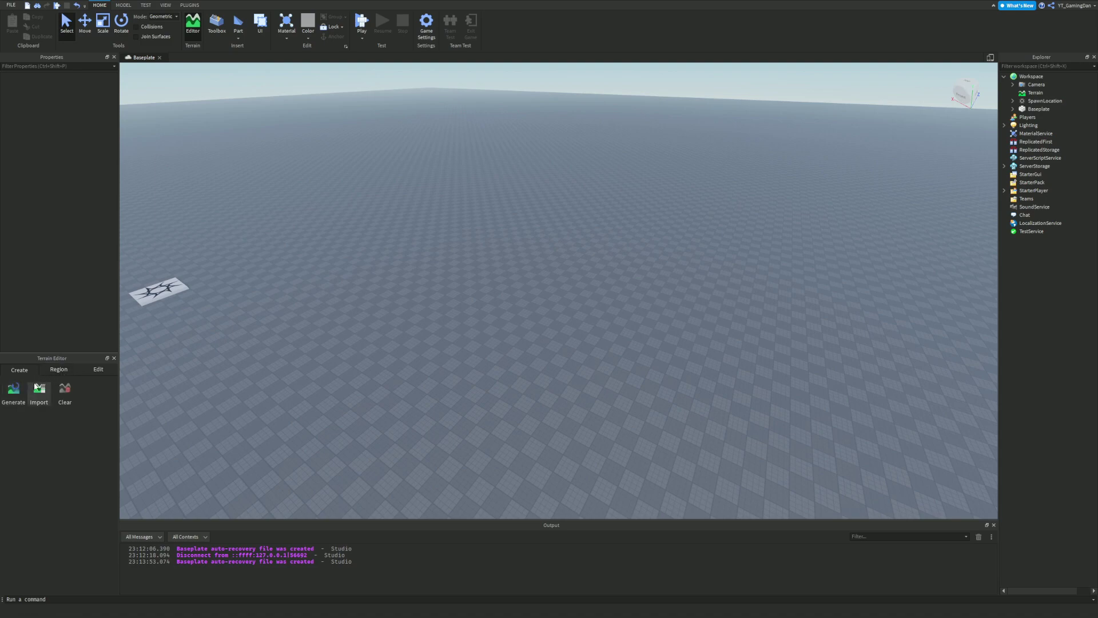
Look through the Terrain Editor's region tools and bring up its editing tools.
{"action": "left_click", "coordinate": [56, 370]}
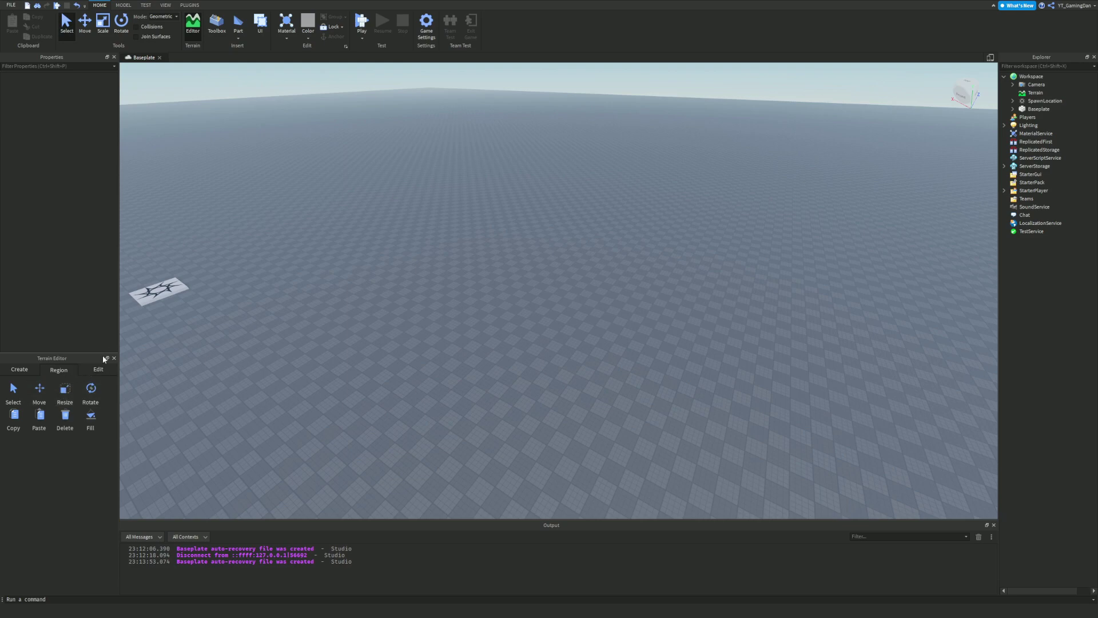
{"action": "right_click_drag", "start_coordinate": [206, 384], "coordinate": [207, 385]}
{"action": "key", "text": "a"}
{"action": "key", "text": "a"}
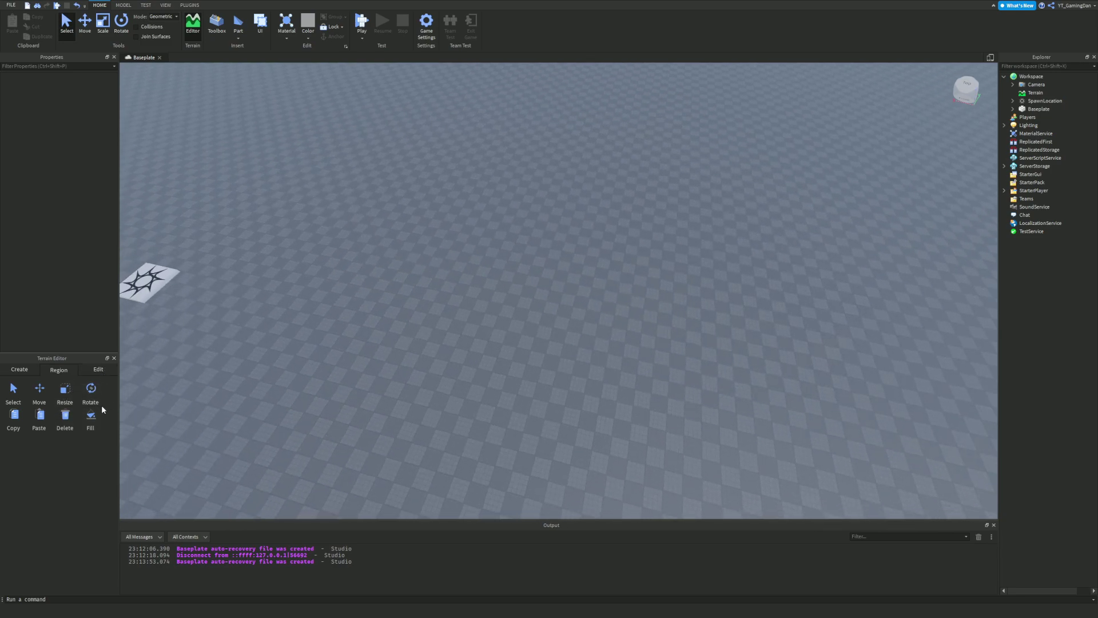
{"action": "left_click", "coordinate": [92, 369]}
{"action": "key", "text": "d"}
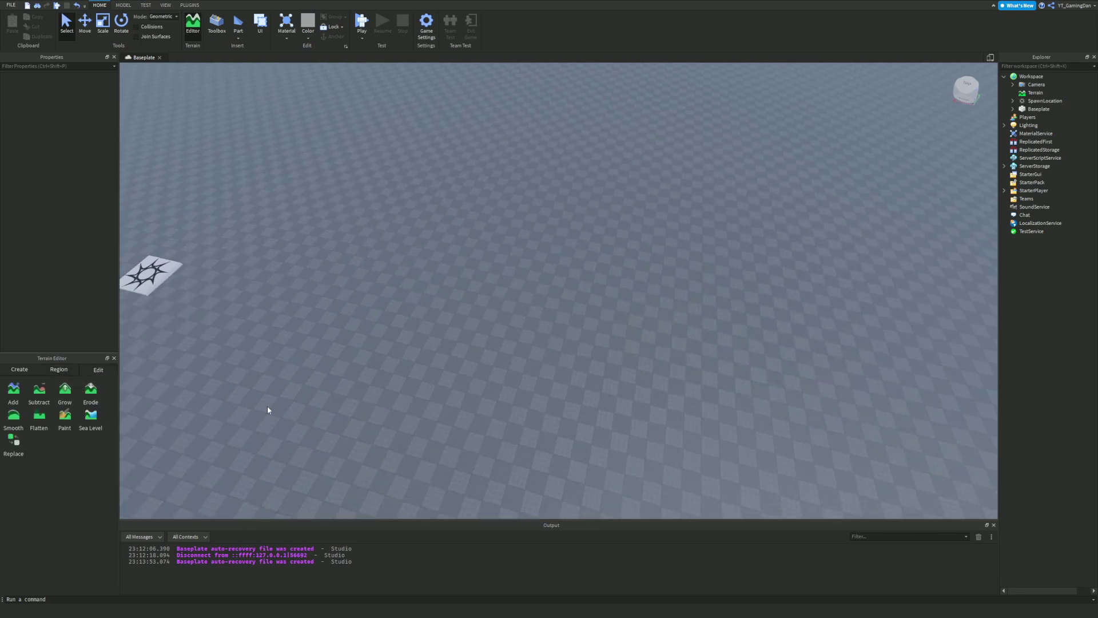
Add a large, irregular patch of grass terrain to the baseplate with the spherical Add brush at base size 6.
{"action": "left_click", "coordinate": [13, 389]}
{"action": "right_click_drag", "start_coordinate": [416, 358], "coordinate": [436, 400]}
{"action": "mouse_move", "coordinate": [436, 400]}
{"action": "left_mouse_down"}
{"action": "mouse_move", "coordinate": [544, 224]}
{"action": "mouse_move", "coordinate": [509, 375]}
{"action": "mouse_move", "coordinate": [605, 392]}
{"action": "mouse_move", "coordinate": [416, 225]}
{"action": "mouse_move", "coordinate": [559, 184]}
{"action": "mouse_move", "coordinate": [602, 142]}
{"action": "mouse_move", "coordinate": [718, 274]}
{"action": "left_mouse_up"}
{"action": "scroll", "coordinate": [606, 392], "scroll_direction": "up", "scroll_amount": 2}
{"action": "key", "text": "w"}
{"action": "right_click_drag", "start_coordinate": [718, 274], "coordinate": [718, 273]}
{"action": "key", "text": "s"}
{"action": "key", "text": "d"}
{"action": "mouse_move", "coordinate": [757, 257]}
{"action": "left_mouse_down"}
{"action": "mouse_move", "coordinate": [694, 144]}
{"action": "mouse_move", "coordinate": [417, 177]}
{"action": "mouse_move", "coordinate": [431, 234]}
{"action": "mouse_move", "coordinate": [569, 233]}
{"action": "mouse_move", "coordinate": [677, 138]}
{"action": "mouse_move", "coordinate": [691, 147]}
{"action": "left_mouse_up"}
{"action": "right_click_drag", "start_coordinate": [692, 147], "coordinate": [692, 147]}
{"action": "right_click_drag", "start_coordinate": [143, 231], "coordinate": [143, 231]}
{"action": "key", "text": "a"}
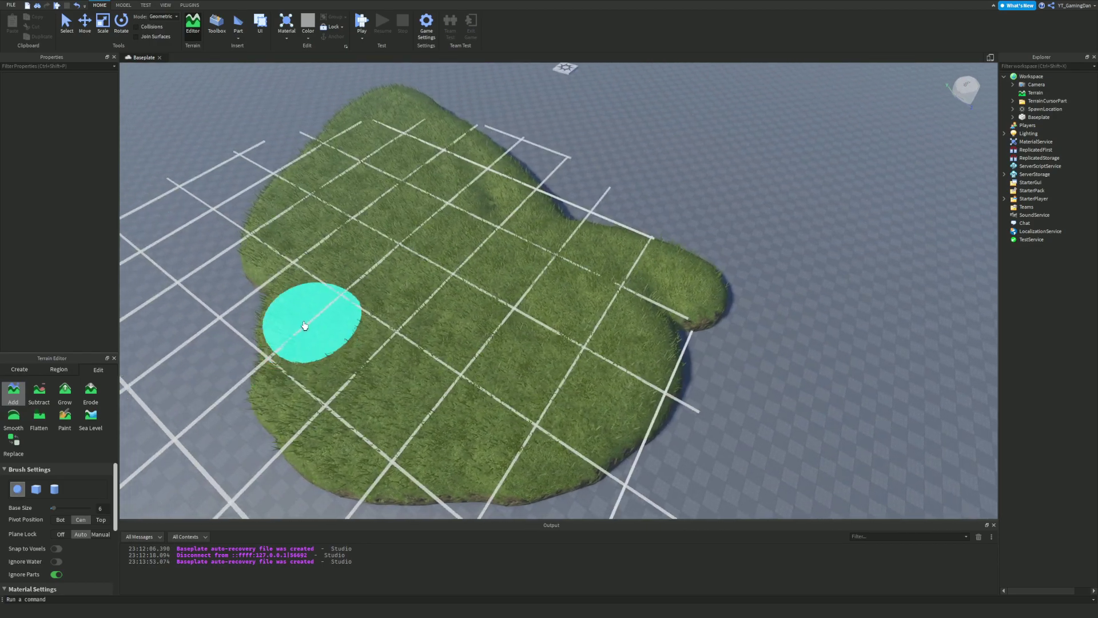
Carve a small hole and a curved hollow into the grass terrain with the Subtract brush.
{"action": "left_click", "coordinate": [39, 392]}
{"action": "left_click", "coordinate": [438, 225]}
{"action": "left_click", "coordinate": [496, 330]}
{"action": "mouse_move", "coordinate": [497, 330]}
{"action": "left_mouse_down"}
{"action": "mouse_move", "coordinate": [377, 313]}
{"action": "mouse_move", "coordinate": [454, 309]}
{"action": "mouse_move", "coordinate": [493, 323]}
{"action": "left_mouse_up"}
{"action": "key", "text": "d"}
Preview the Grow and Erode brushes over the grass terrain.
{"action": "left_click", "coordinate": [64, 390]}
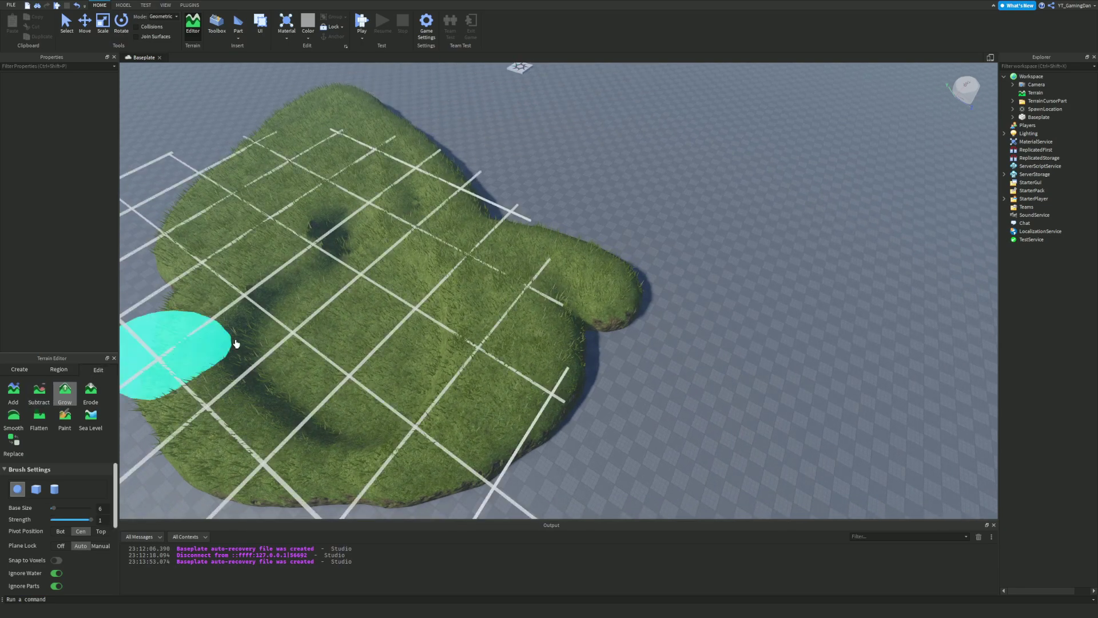
{"action": "scroll", "coordinate": [416, 318], "scroll_direction": "up", "scroll_amount": 3}
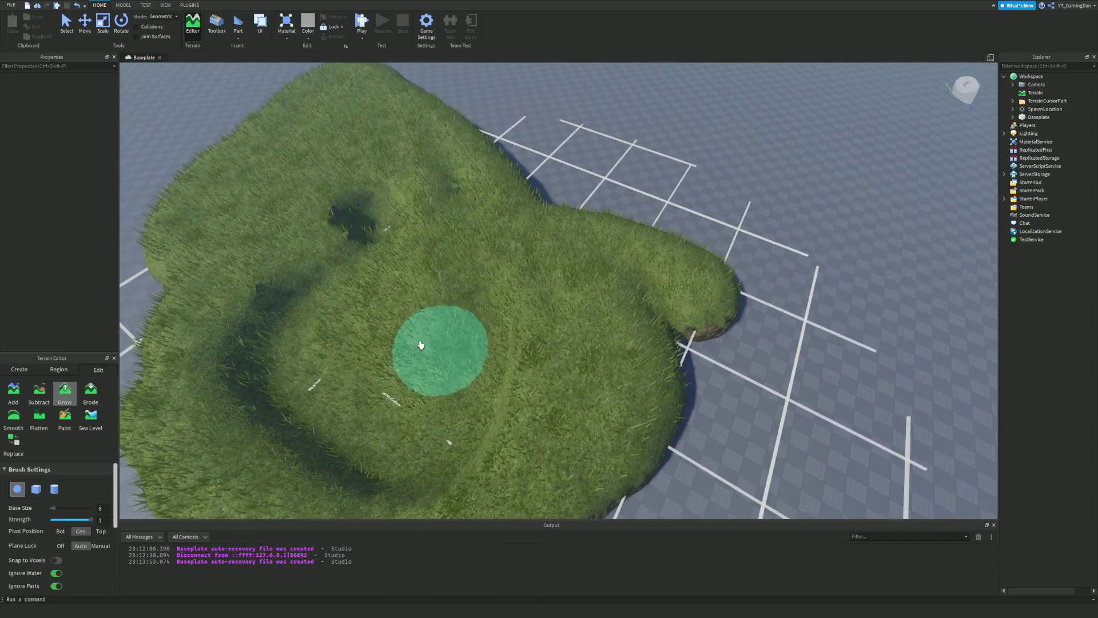
{"action": "scroll", "coordinate": [530, 316], "scroll_direction": "down", "scroll_amount": 3}
{"action": "left_click", "coordinate": [90, 391]}
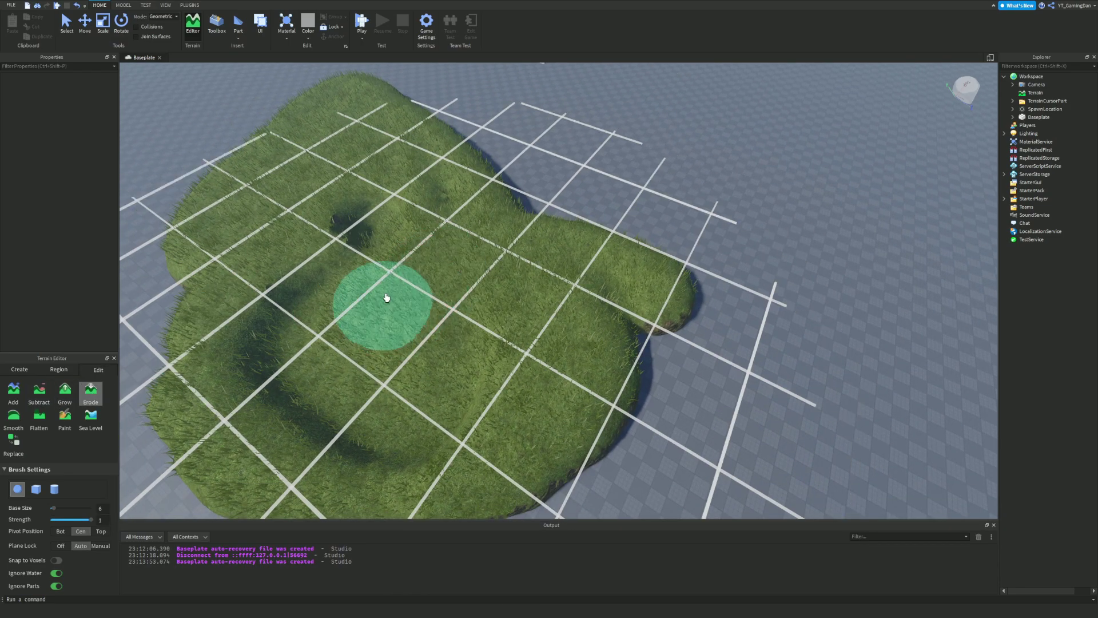
Smooth the carved hole and the edges of the hollow with the Smooth brush at base size 6 and strength 1.
{"action": "left_click", "coordinate": [13, 418]}
{"action": "scroll", "coordinate": [306, 307], "scroll_direction": "down", "scroll_amount": 1}
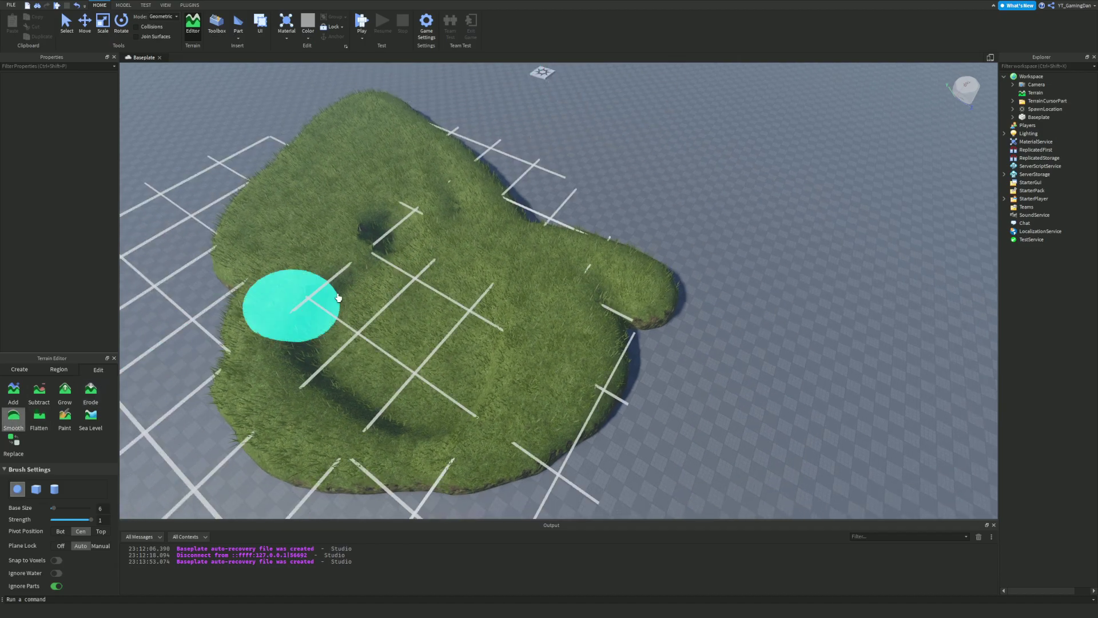
{"action": "scroll", "coordinate": [444, 280], "scroll_direction": "up", "scroll_amount": 4}
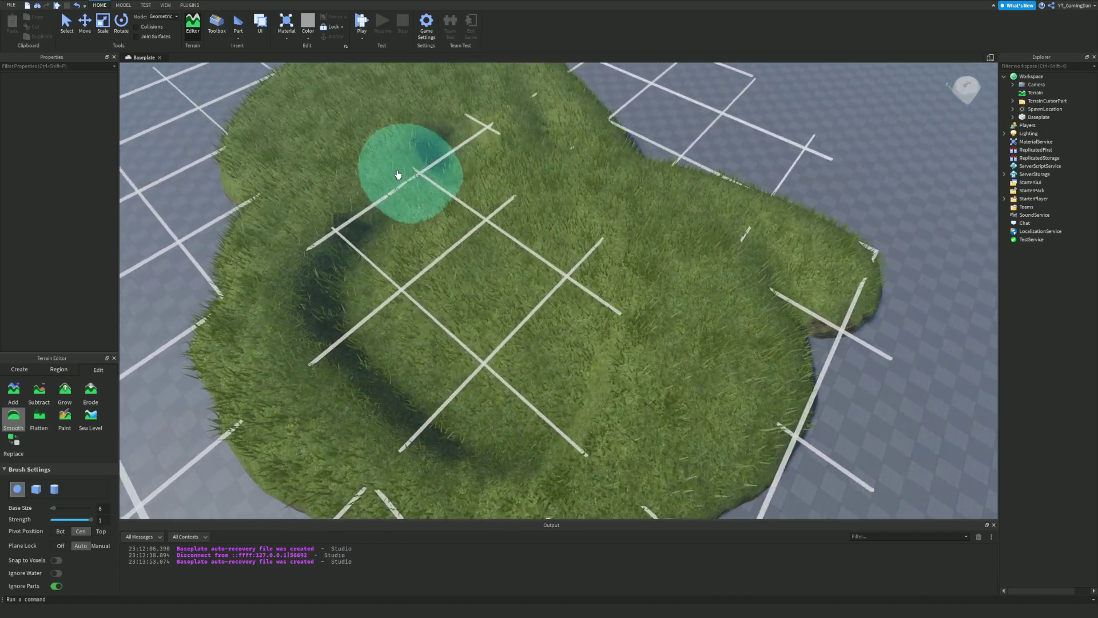
{"action": "scroll", "coordinate": [416, 138], "scroll_direction": "up", "scroll_amount": 3}
{"action": "right_click_drag", "start_coordinate": [419, 132], "coordinate": [637, 257]}
{"action": "scroll", "coordinate": [637, 256], "scroll_direction": "up", "scroll_amount": 3}
{"action": "scroll", "coordinate": [636, 244], "scroll_direction": "down", "scroll_amount": 2}
{"action": "mouse_move", "coordinate": [629, 243]}
{"action": "left_mouse_down"}
{"action": "mouse_move", "coordinate": [382, 235]}
{"action": "mouse_move", "coordinate": [549, 326]}
{"action": "left_mouse_up"}
{"action": "mouse_move", "coordinate": [556, 334]}
{"action": "right_mouse_down"}
{"action": "mouse_move", "coordinate": [559, 353]}
{"action": "mouse_move", "coordinate": [543, 349]}
{"action": "right_mouse_up"}
{"action": "scroll", "coordinate": [542, 349], "scroll_direction": "down", "scroll_amount": 3}
{"action": "scroll", "coordinate": [448, 360], "scroll_direction": "down", "scroll_amount": 5}
{"action": "mouse_move", "coordinate": [674, 208]}
{"action": "right_mouse_down"}
{"action": "mouse_move", "coordinate": [674, 228]}
{"action": "mouse_move", "coordinate": [640, 243]}
{"action": "right_mouse_up"}
{"action": "scroll", "coordinate": [661, 240], "scroll_direction": "up", "scroll_amount": 5}
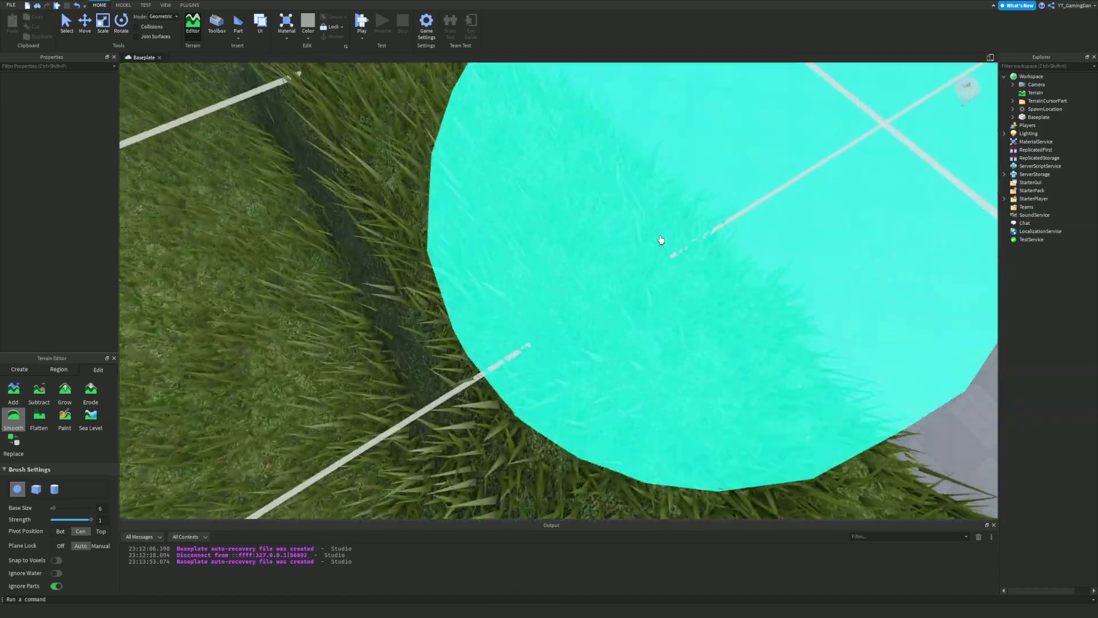
{"action": "scroll", "coordinate": [660, 240], "scroll_direction": "down", "scroll_amount": 3}
{"action": "left_click_drag", "start_coordinate": [543, 229], "coordinate": [503, 149]}
{"action": "mouse_move", "coordinate": [544, 325]}
{"action": "left_mouse_down"}
{"action": "mouse_move", "coordinate": [338, 180]}
{"action": "mouse_move", "coordinate": [238, 127]}
{"action": "left_mouse_up"}
{"action": "right_click_drag", "start_coordinate": [469, 216], "coordinate": [470, 224]}
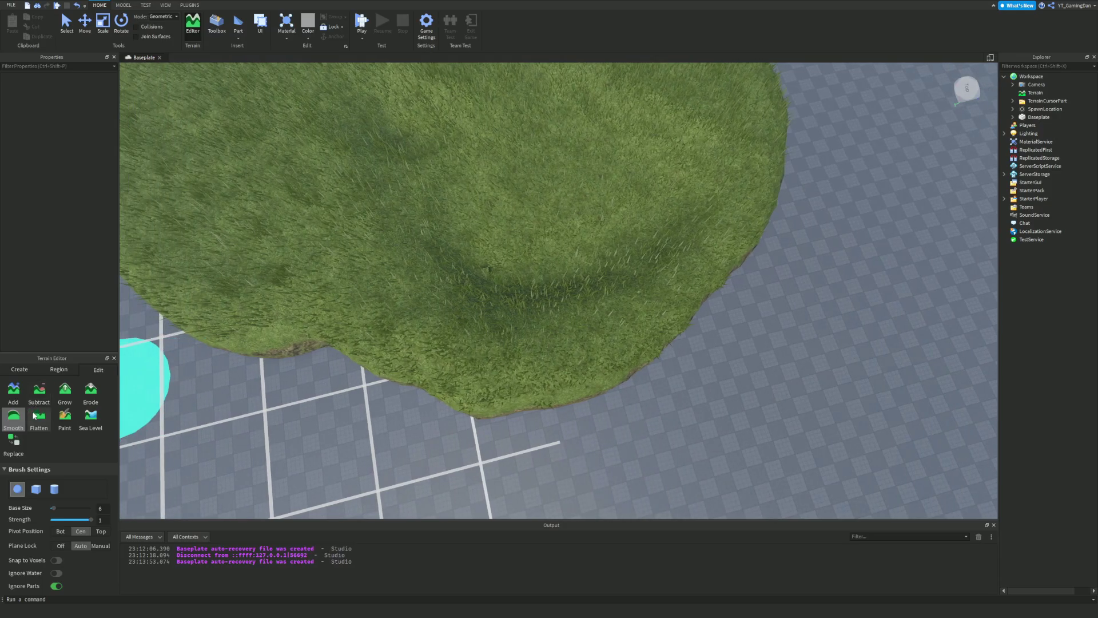
Preview the Flatten brush over the smoothed hollow in the grass.
{"action": "left_click", "coordinate": [39, 417]}
{"action": "scroll", "coordinate": [459, 179], "scroll_direction": "down", "scroll_amount": 2}
{"action": "right_click_drag", "start_coordinate": [615, 236], "coordinate": [615, 233]}
{"action": "key", "text": "w"}
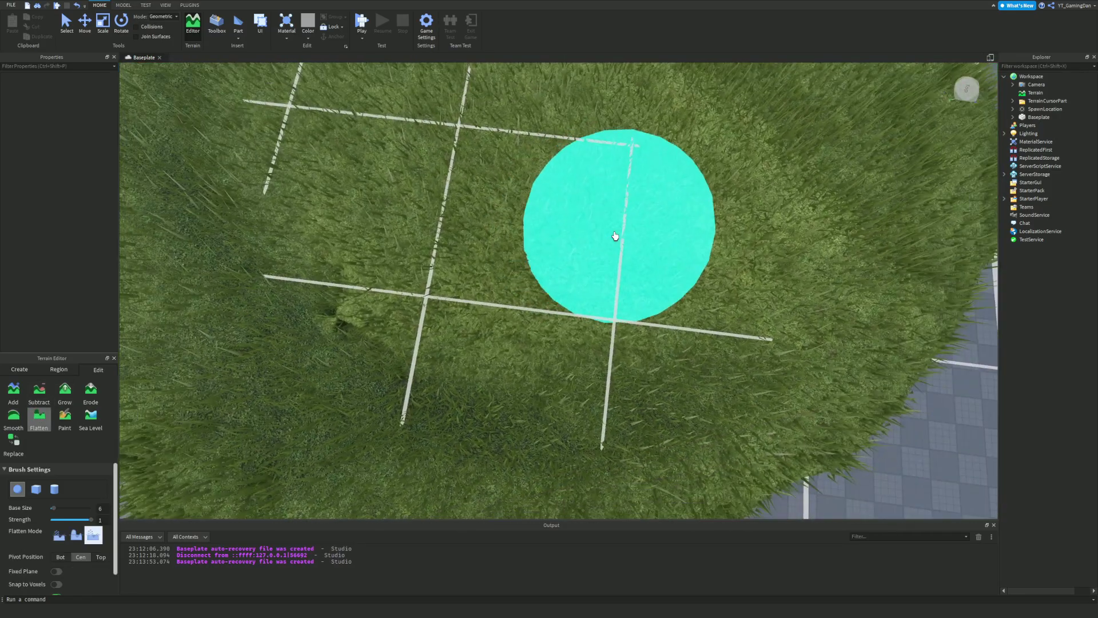
{"action": "scroll", "coordinate": [615, 233], "scroll_direction": "down", "scroll_amount": 3}
Paint the hollow in the grass terrain with the light-blue, icy material.
{"action": "left_click", "coordinate": [64, 417]}
{"action": "scroll", "coordinate": [101, 503], "scroll_direction": "down", "scroll_amount": 2}
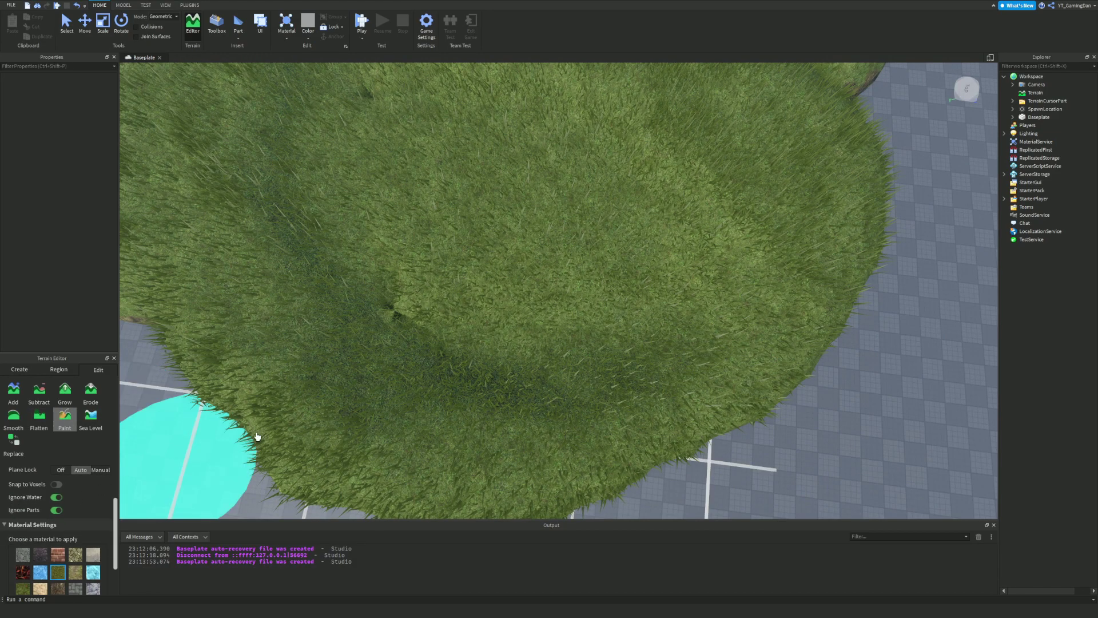
{"action": "left_click", "coordinate": [39, 573]}
{"action": "mouse_move", "coordinate": [434, 298]}
{"action": "left_mouse_down"}
{"action": "mouse_move", "coordinate": [514, 216]}
{"action": "mouse_move", "coordinate": [559, 308]}
{"action": "mouse_move", "coordinate": [280, 203]}
{"action": "mouse_move", "coordinate": [672, 286]}
{"action": "mouse_move", "coordinate": [666, 372]}
{"action": "left_mouse_up"}
{"action": "scroll", "coordinate": [252, 461], "scroll_direction": "down", "scroll_amount": 3}
Examine the Sea Level tool's map position and size settings near the painted icy area.
{"action": "left_click", "coordinate": [92, 422]}
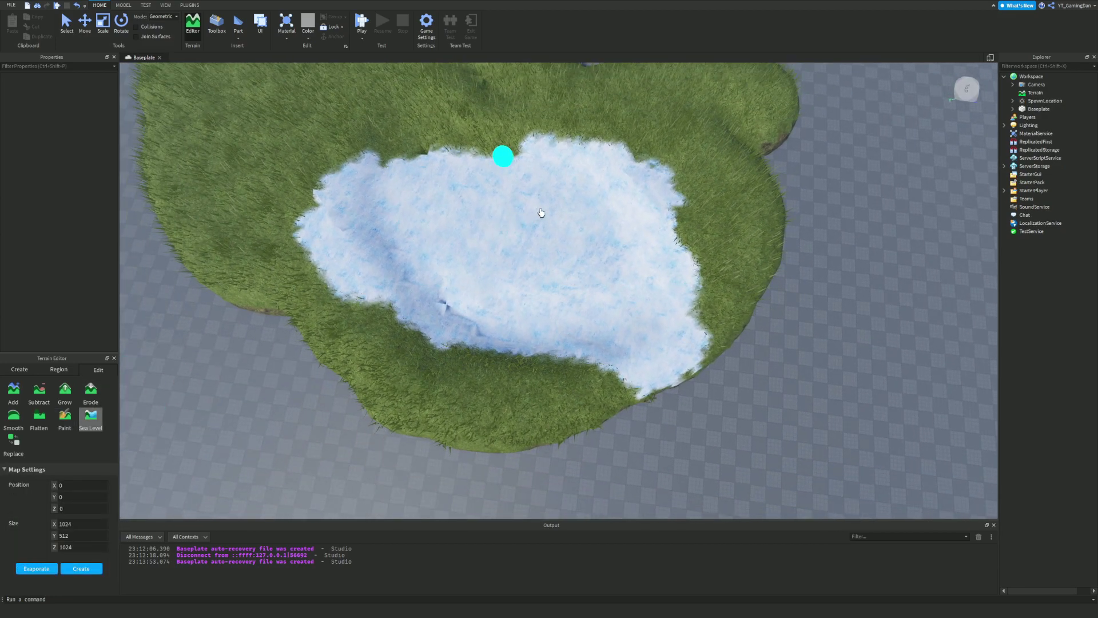
{"action": "right_click_drag", "start_coordinate": [541, 213], "coordinate": [340, 411]}
{"action": "scroll", "coordinate": [340, 412], "scroll_direction": "up", "scroll_amount": 3}
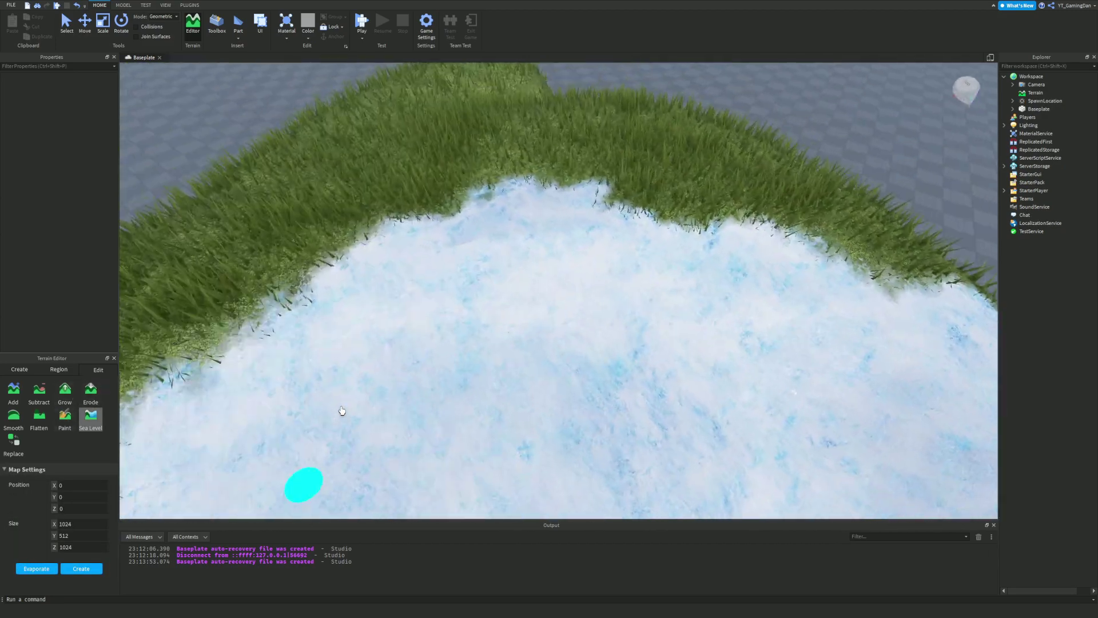
{"action": "scroll", "coordinate": [512, 215], "scroll_direction": "up", "scroll_amount": 5}
Close the Terrain Editor and view the whole grass and ice terrain beside the spawn location.
{"action": "left_click", "coordinate": [59, 369]}
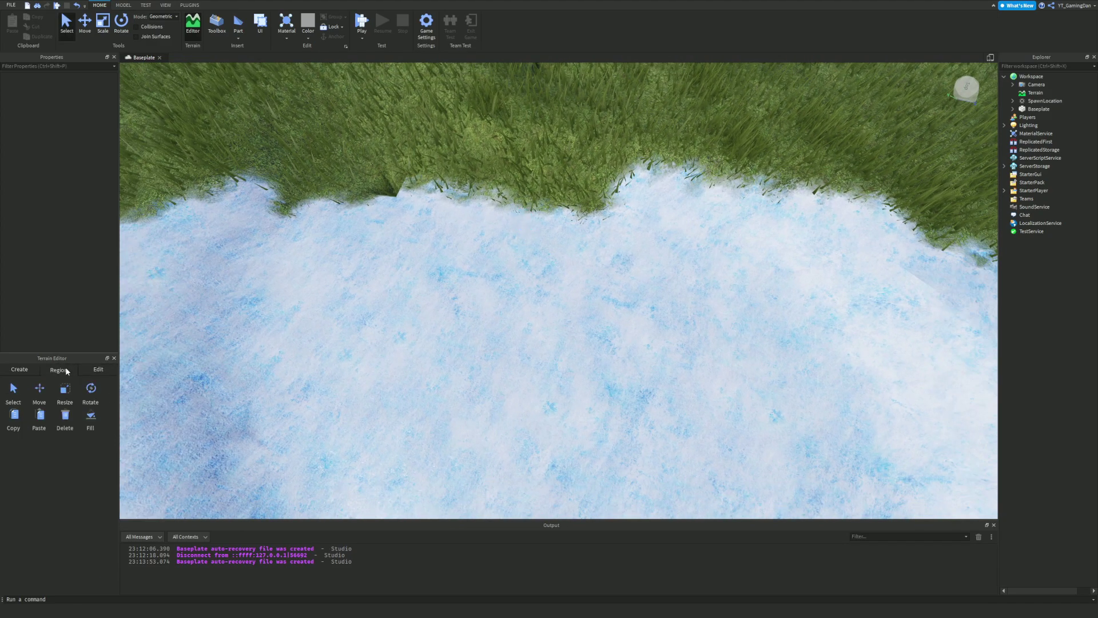
{"action": "left_click", "coordinate": [113, 358]}
{"action": "scroll", "coordinate": [394, 318], "scroll_direction": "down", "scroll_amount": 10}
{"action": "scroll", "coordinate": [394, 319], "scroll_direction": "down", "scroll_amount": 2}
{"action": "right_click_drag", "start_coordinate": [394, 319], "coordinate": [343, 311]}
{"action": "scroll", "coordinate": [394, 319], "scroll_direction": "down", "scroll_amount": 3}
{"action": "scroll", "coordinate": [394, 318], "scroll_direction": "up", "scroll_amount": 3}
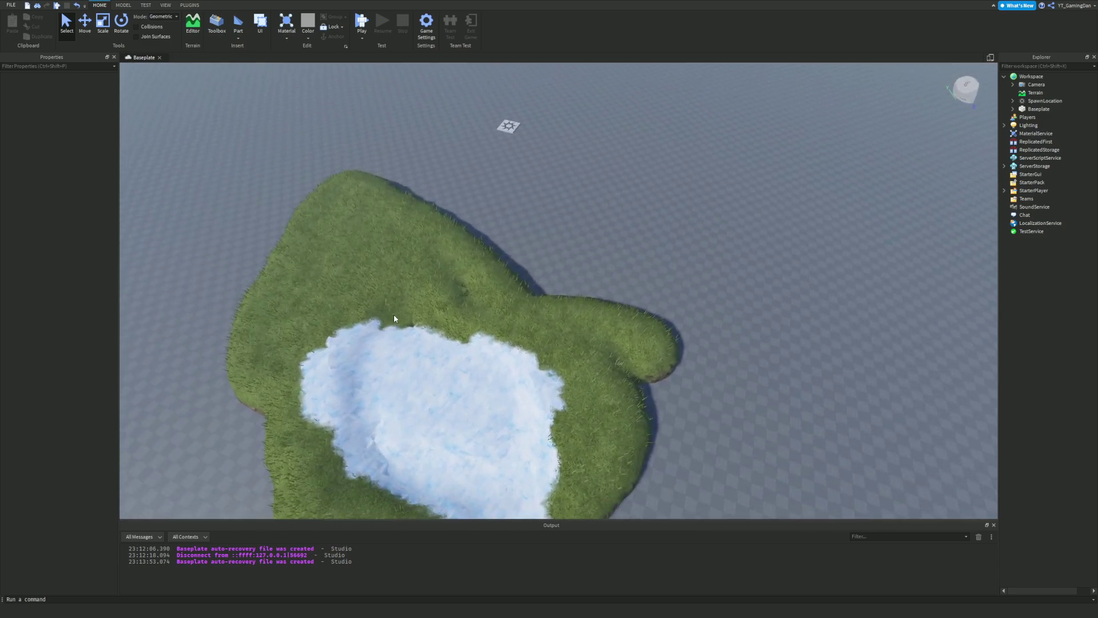
{"action": "scroll", "coordinate": [394, 318], "scroll_direction": "up", "scroll_amount": 3}
{"action": "key", "text": "d"}
{"action": "scroll", "coordinate": [454, 347], "scroll_direction": "down", "scroll_amount": 2}
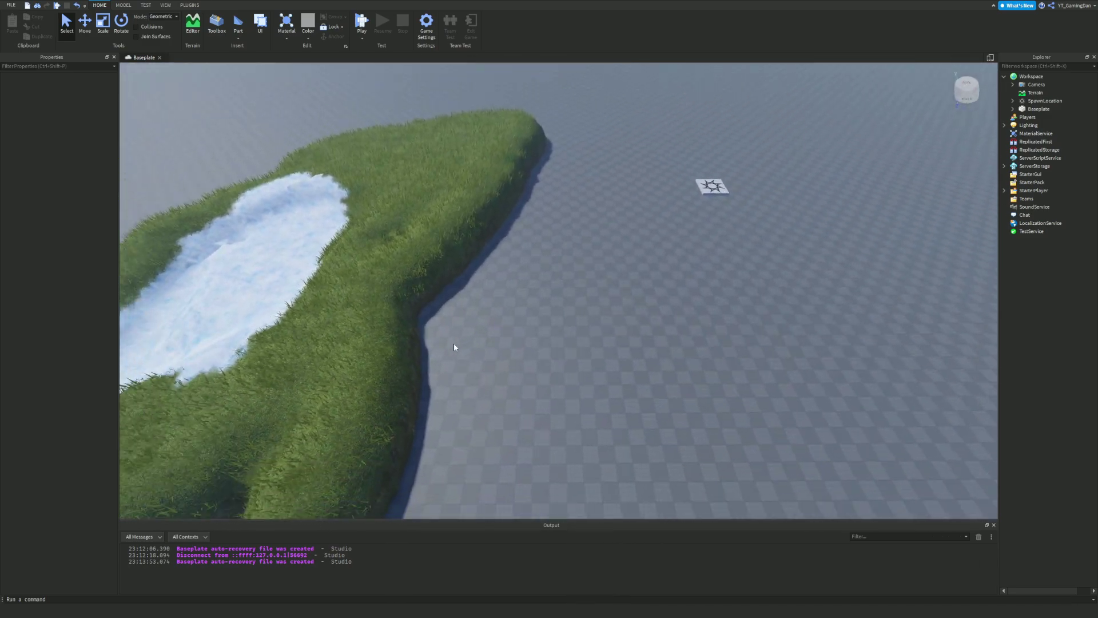
{"action": "scroll", "coordinate": [454, 347], "scroll_direction": "down", "scroll_amount": 5}
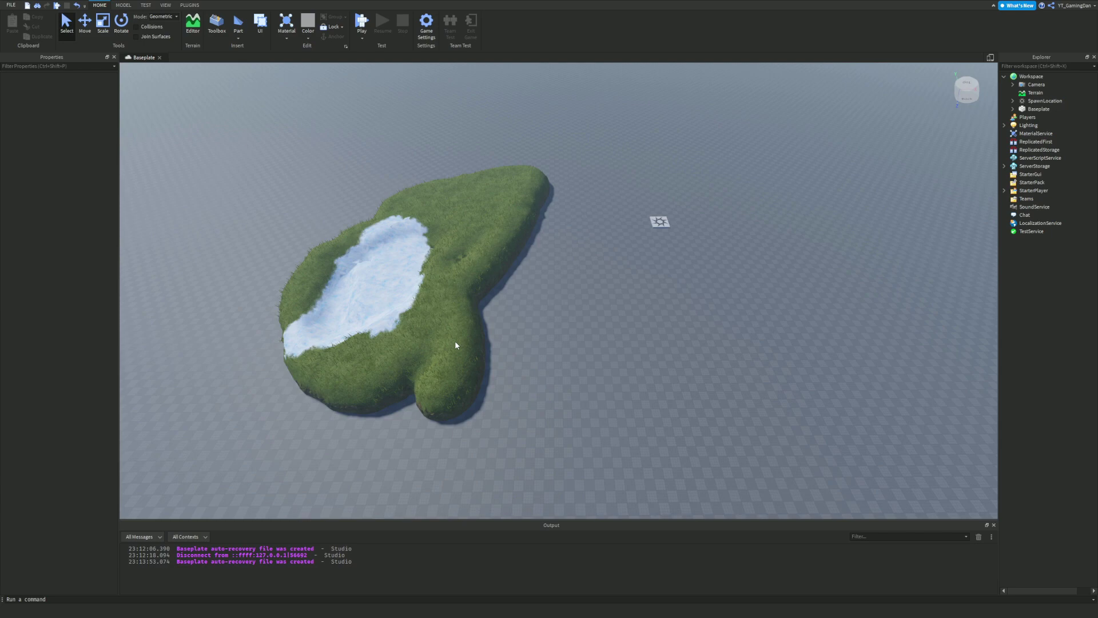
{"action": "scroll", "coordinate": [455, 345], "scroll_direction": "up", "scroll_amount": 1}
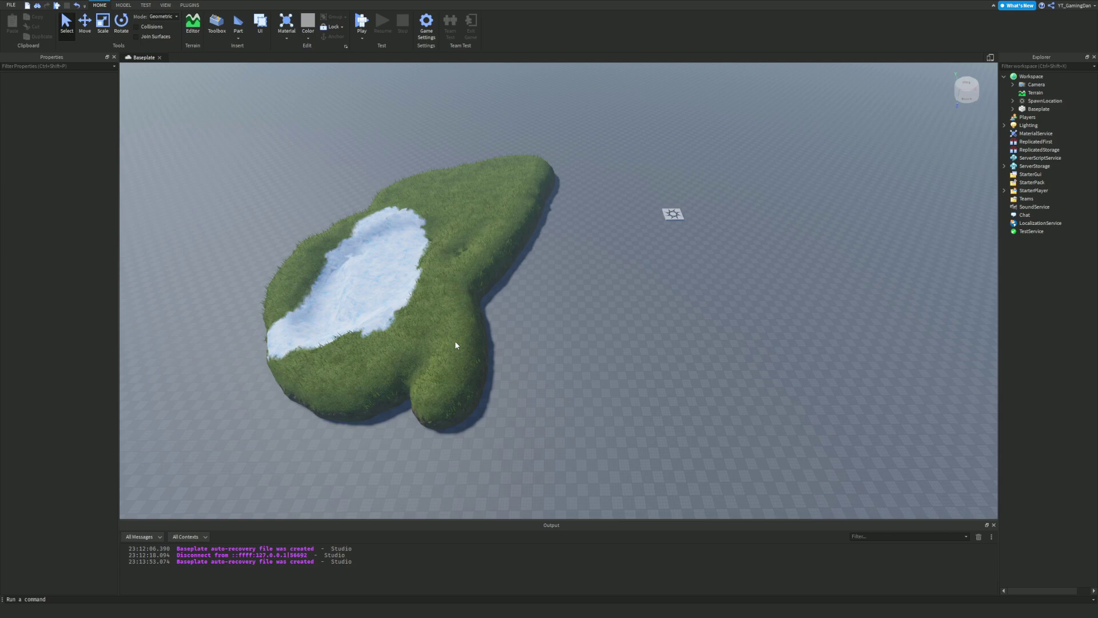
{"action": "key", "text": "w"}
{"action": "right_click_drag", "start_coordinate": [595, 326], "coordinate": [596, 326]}
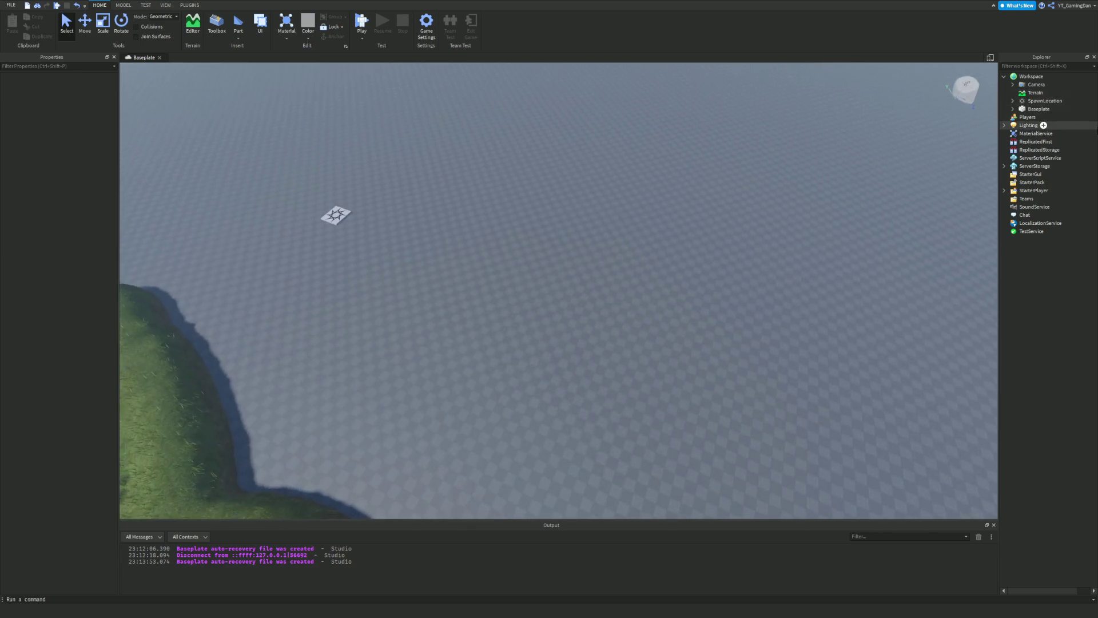